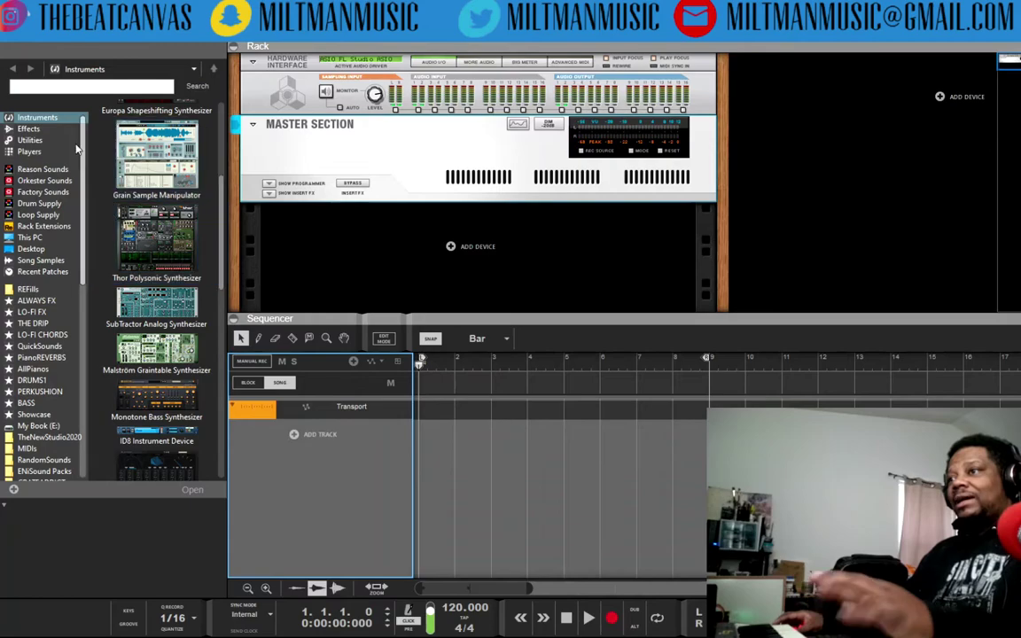
Step: Expand the kiloHearts effects folder and select the Black Knight 5 Band Equalizer
left_click(29, 129)
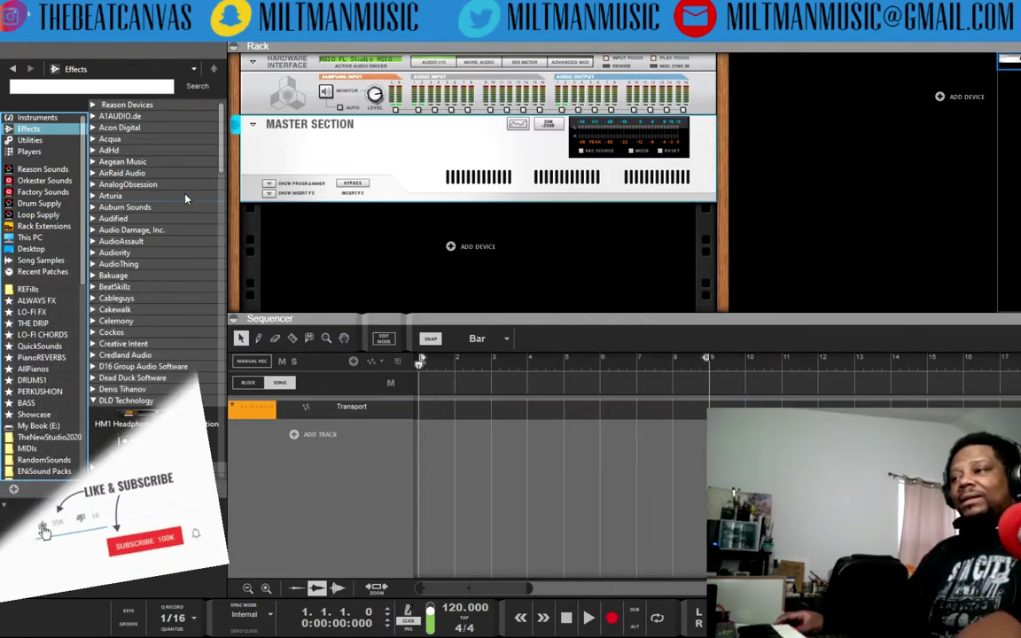
scroll(160, 323, "down", 8)
left_click(173, 344)
scroll(169, 341, "down", 5)
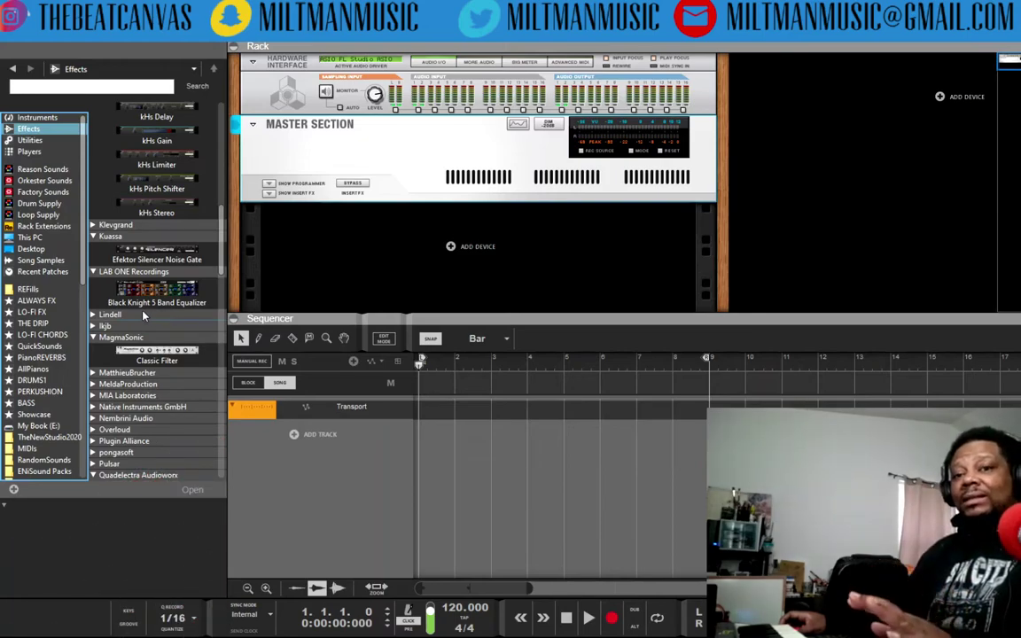
left_click(143, 308)
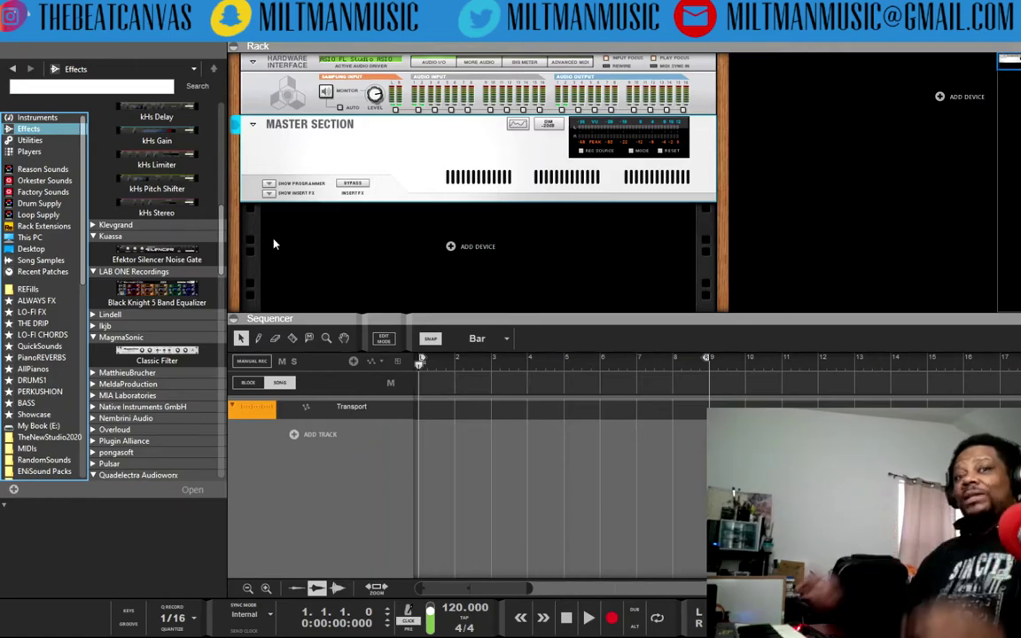
Step: Play the song briefly, then stop playback and return to the start
left_click(587, 620)
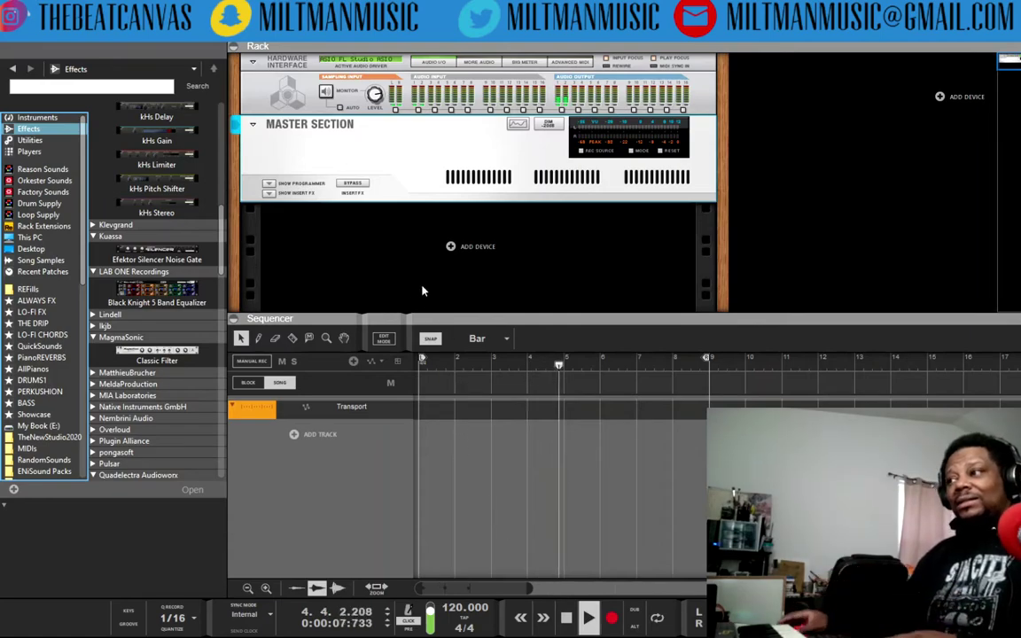
key("space")
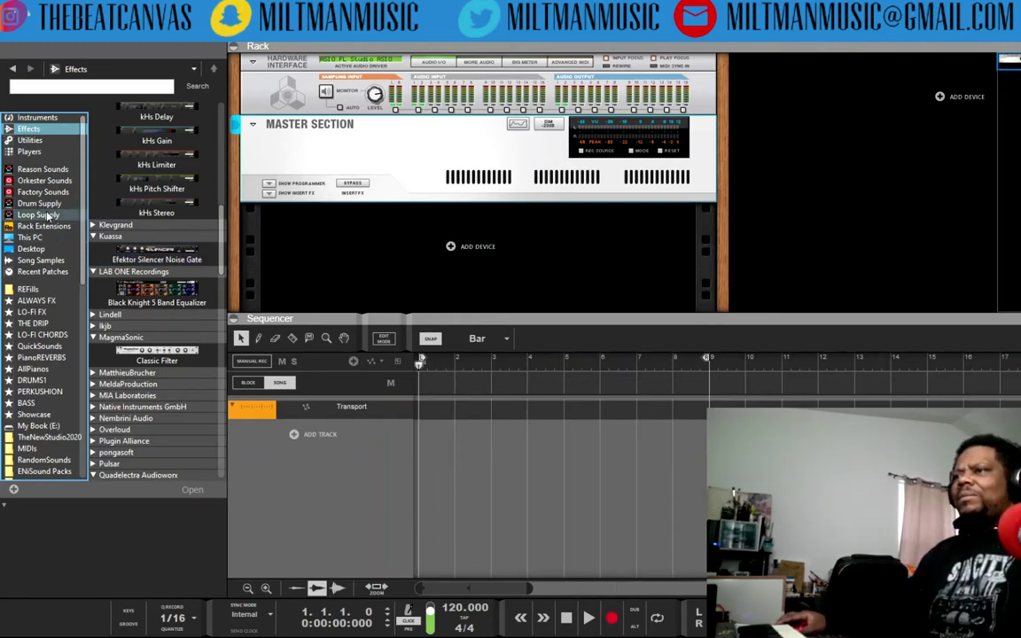
scroll(55, 341, "down", 4)
scroll(58, 335, "up", 4)
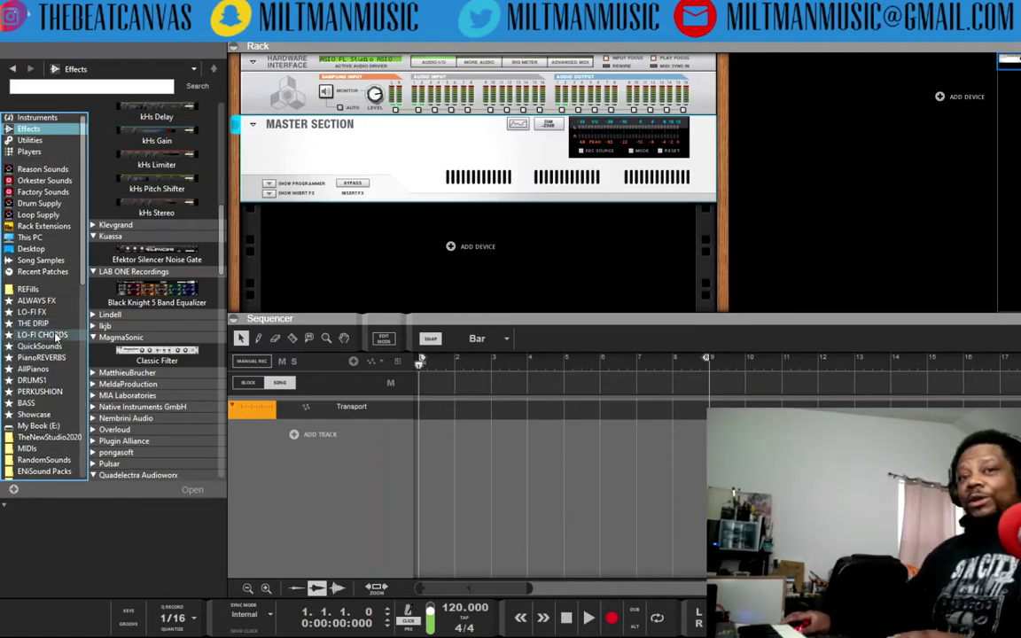
Step: Browse the 6 Keys & Chords > Synths patches, then return to the Reason Sounds folder list
left_click(43, 169)
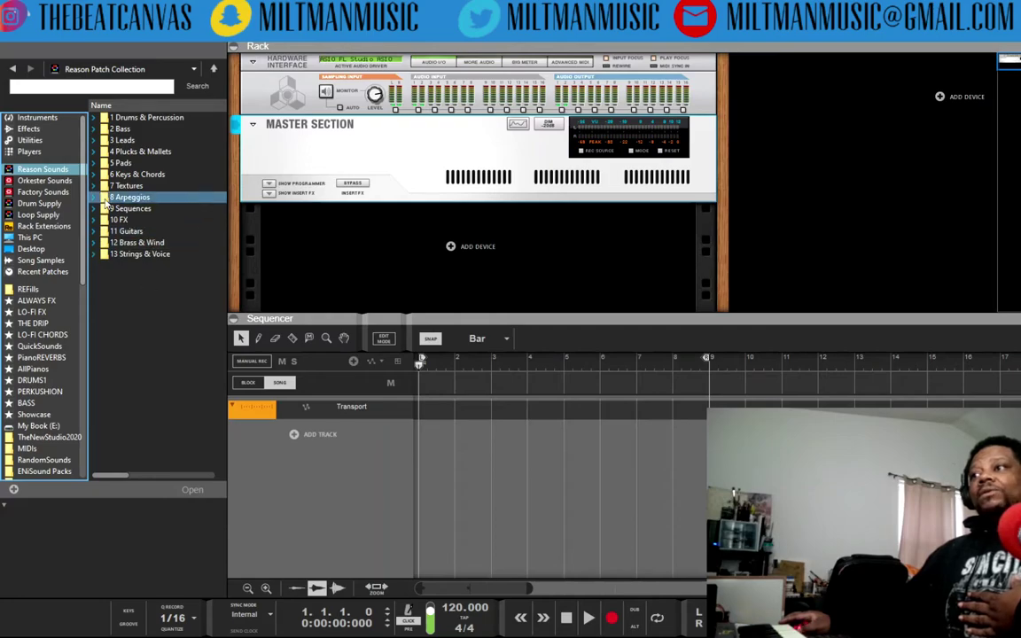
left_click(110, 140)
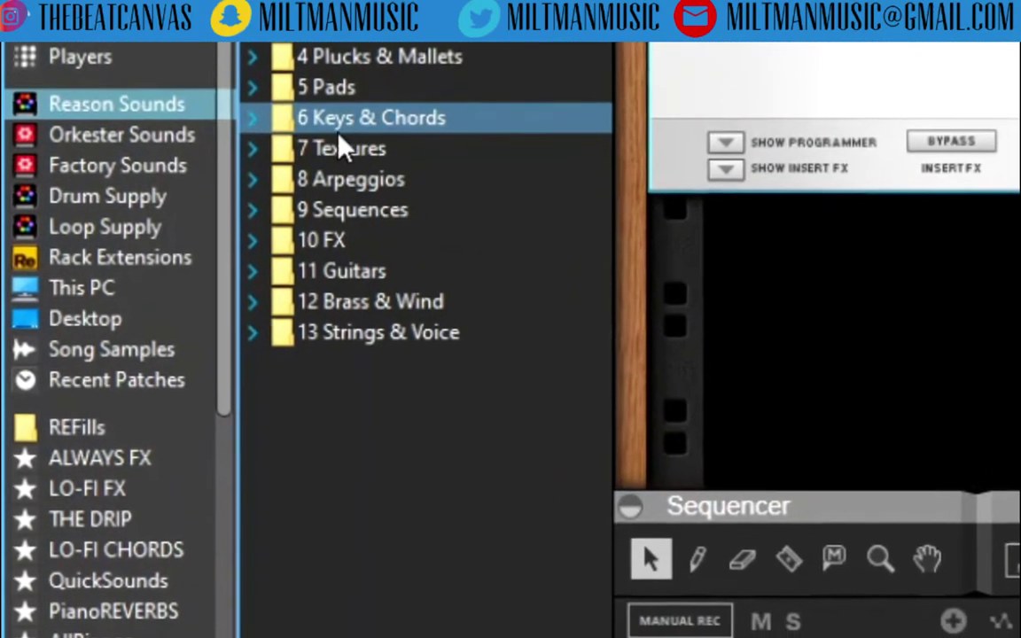
left_click(252, 116)
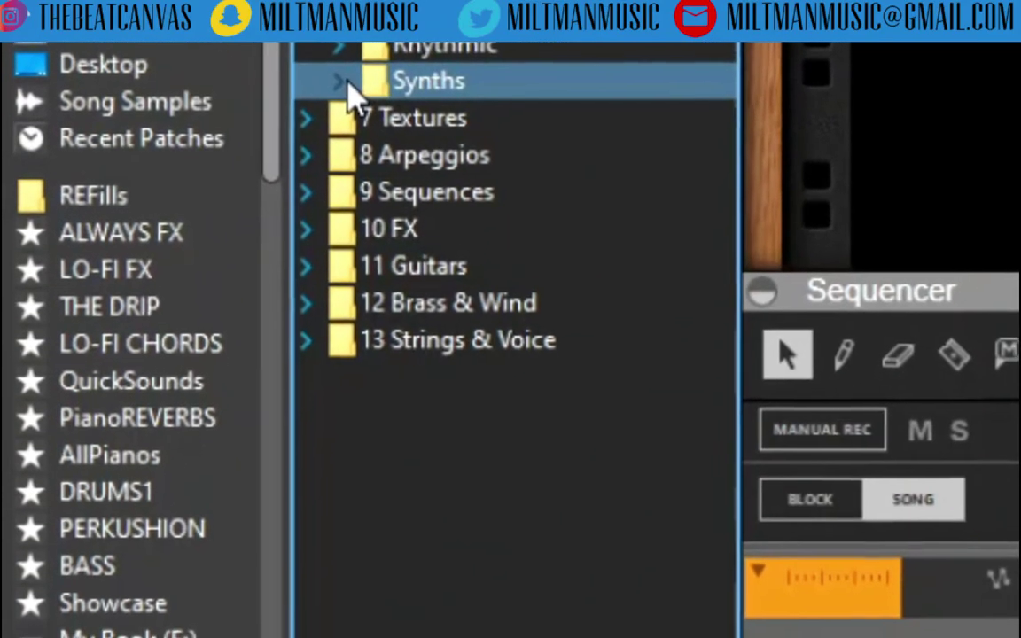
left_click(347, 82)
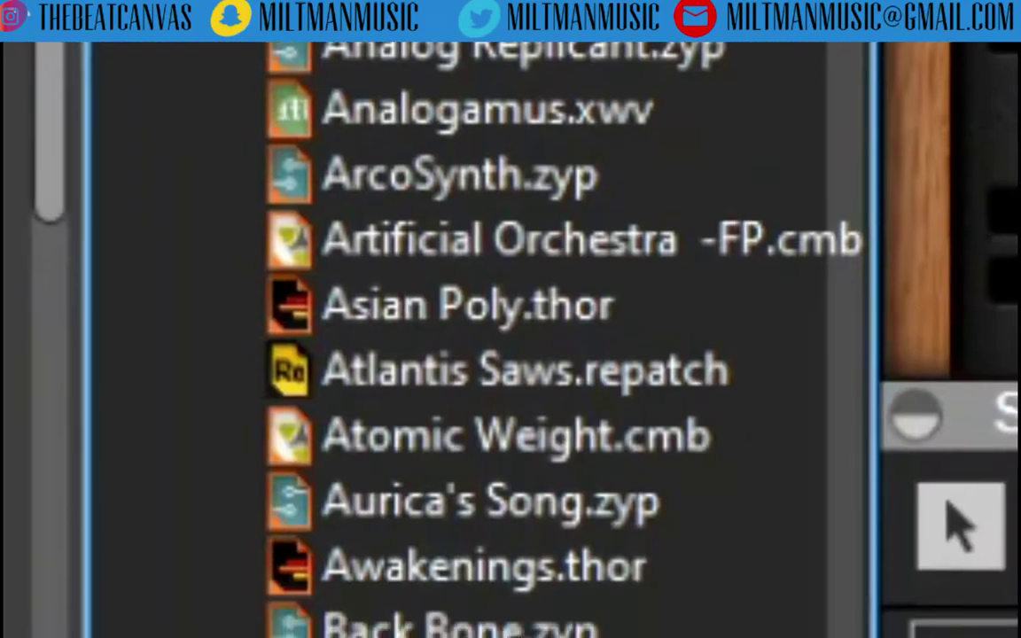
scroll(514, 266, "down", 5)
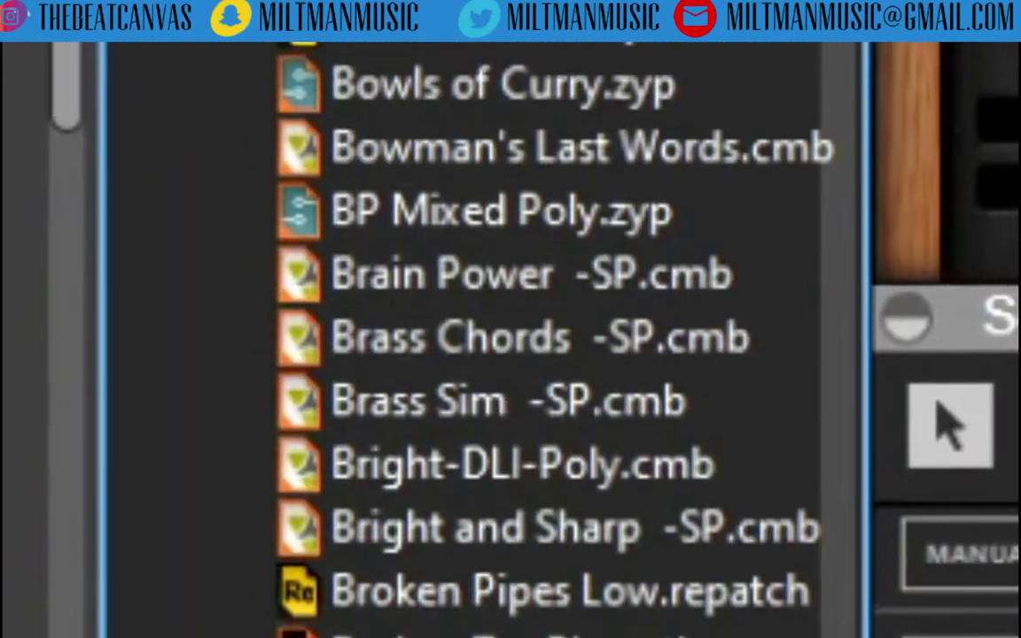
scroll(597, 160, "down", 8)
scroll(588, 228, "up", 12)
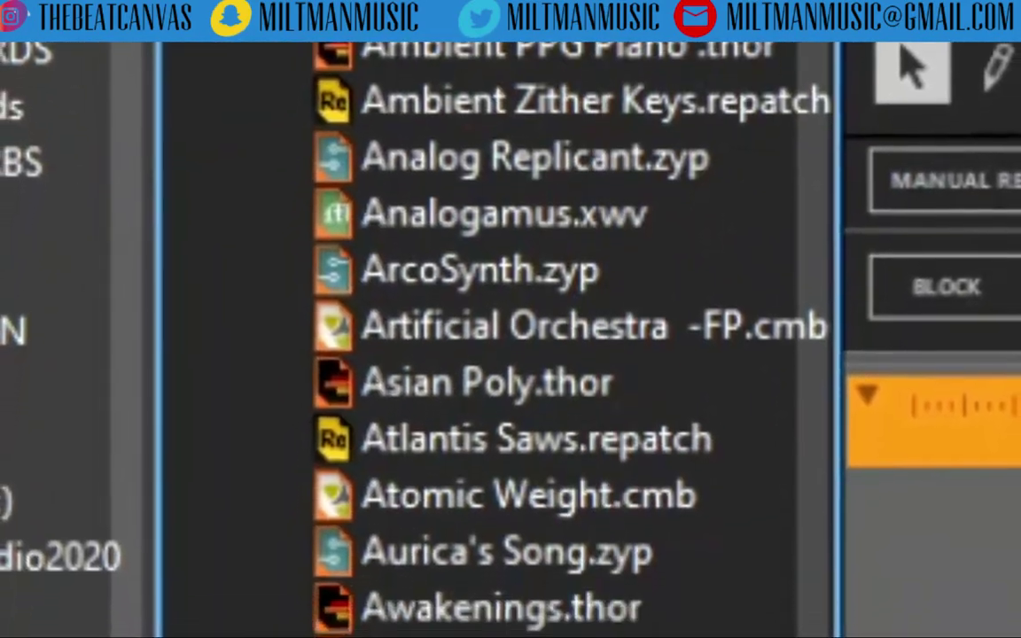
left_click(43, 168)
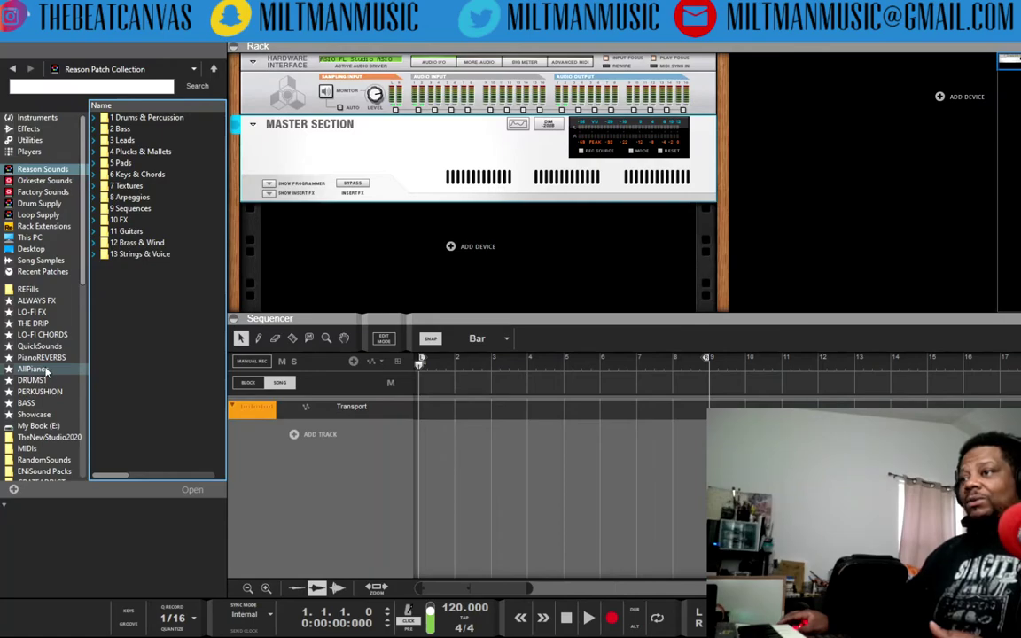
Step: Load Hornsby's Honor [Steinway].cmb from the AllPianos favourites into the rack
left_click(44, 369)
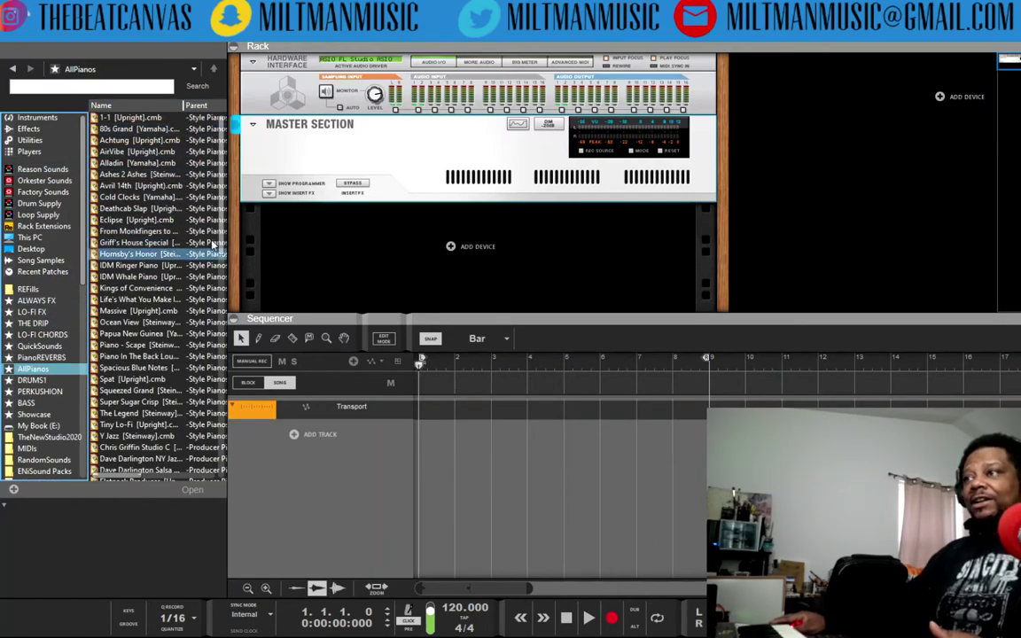
left_click(151, 161)
scroll(151, 265, "down", 10)
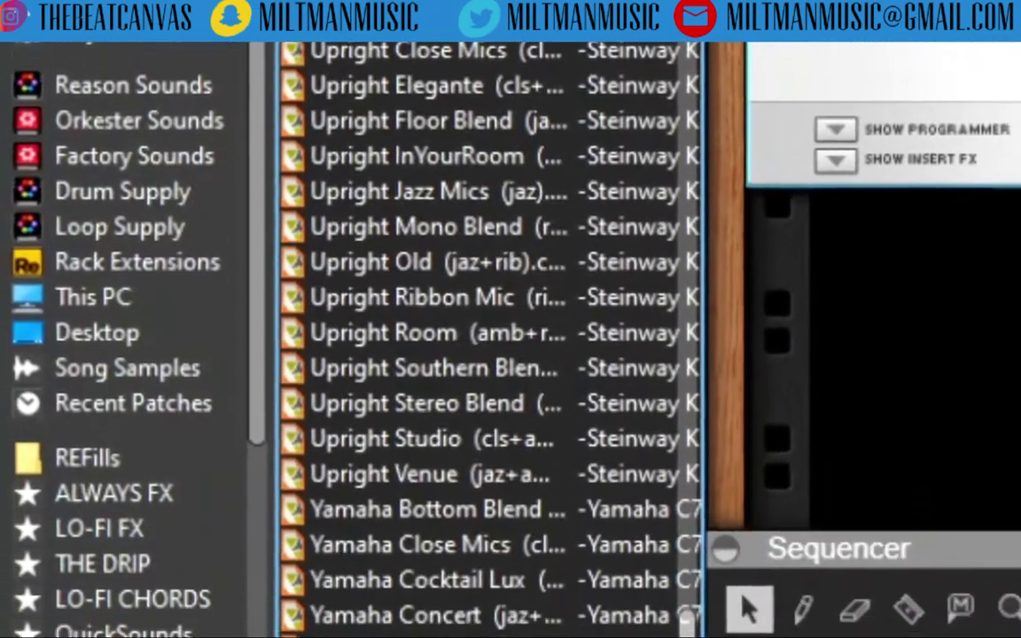
scroll(488, 266, "up", 10)
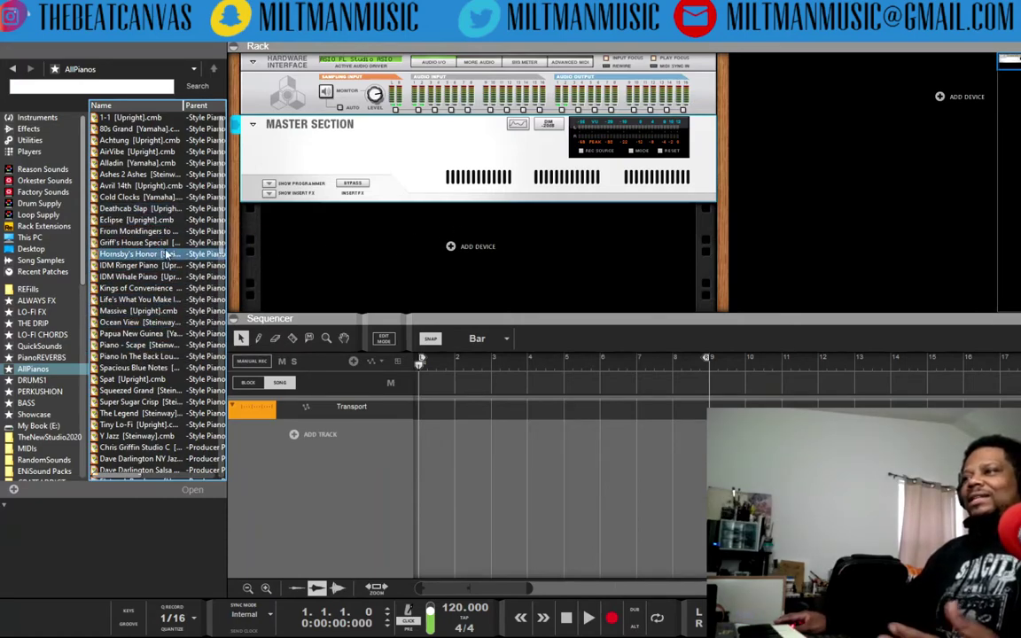
left_click_drag(162, 254, 354, 235)
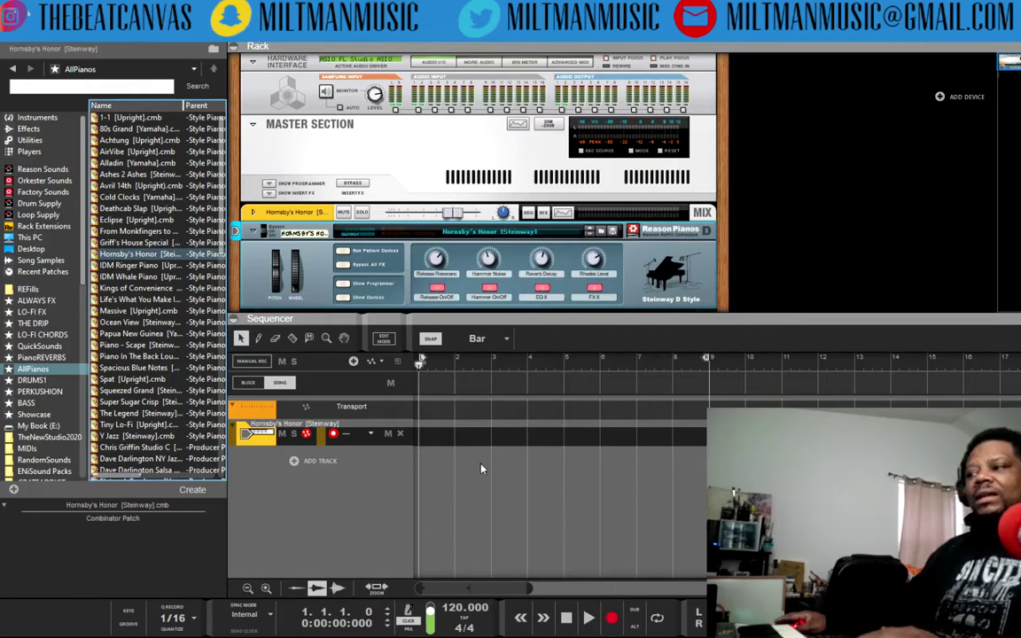
mouse_move(541, 637)
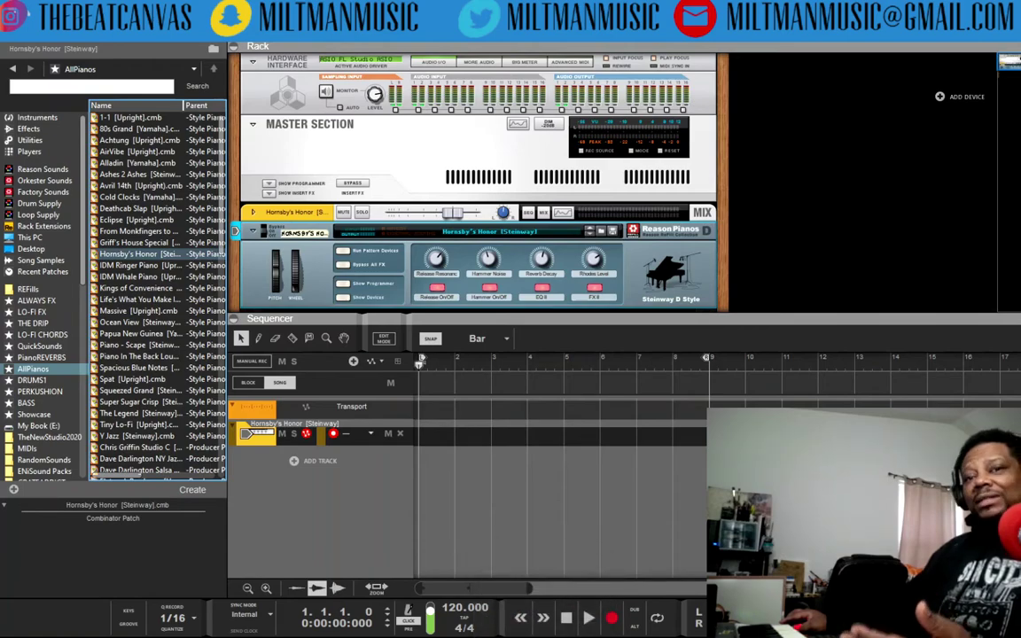
mouse_move(531, 609)
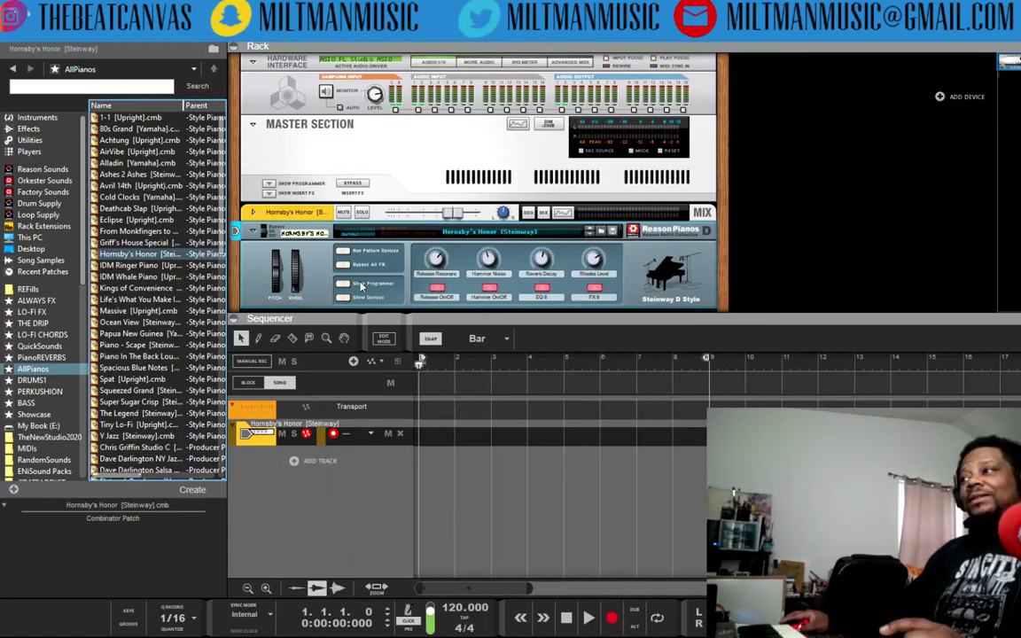
scroll(355, 304, "down", 3)
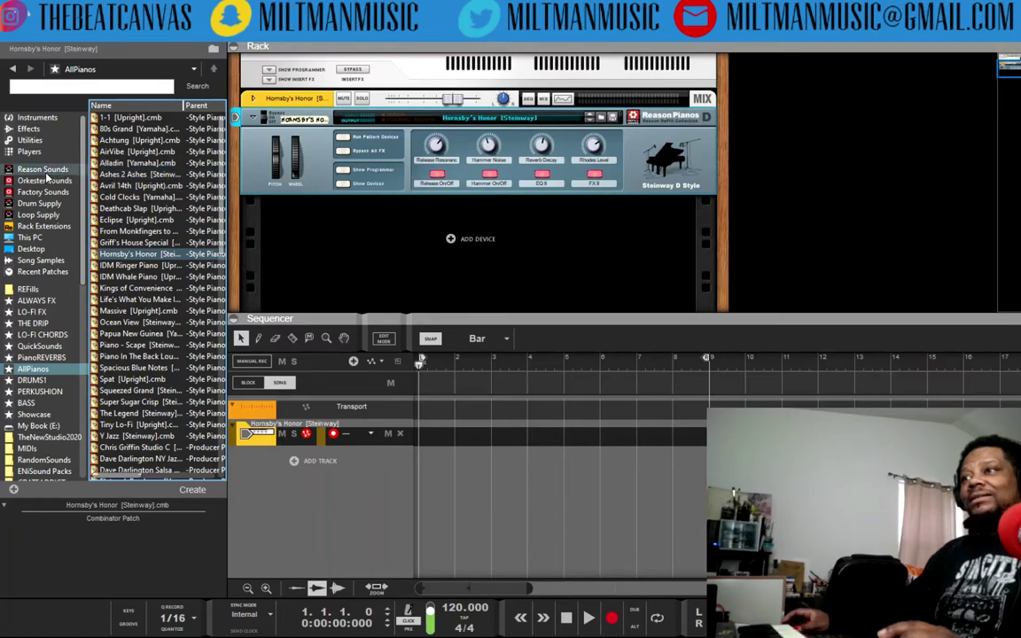
Step: Add the Cakewalk SI-Bass Guitar instrument from the Instruments list to the rack
left_click(50, 118)
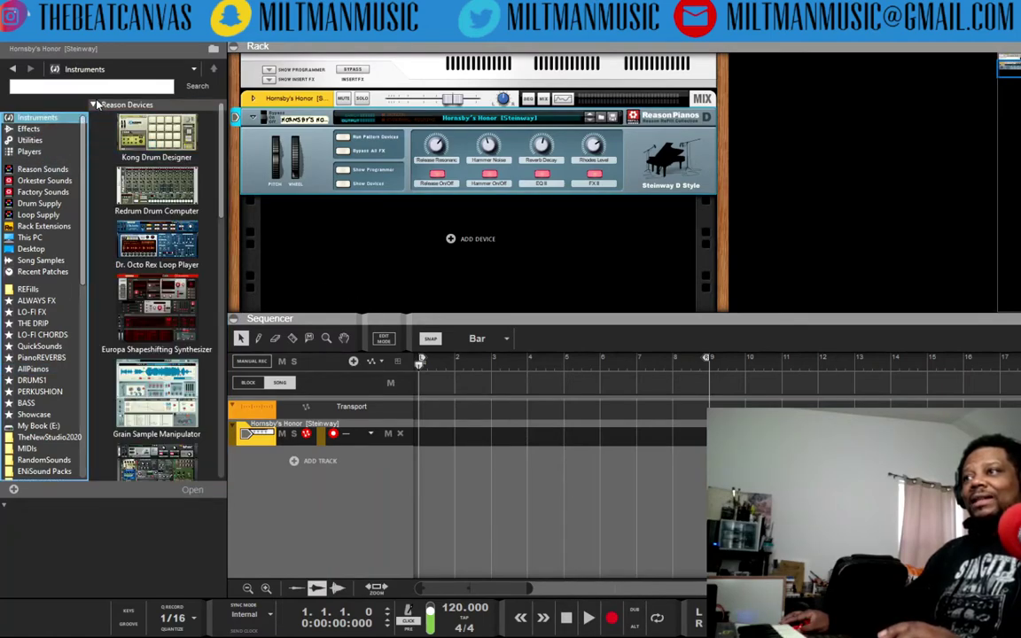
left_click(93, 105)
left_click(90, 149)
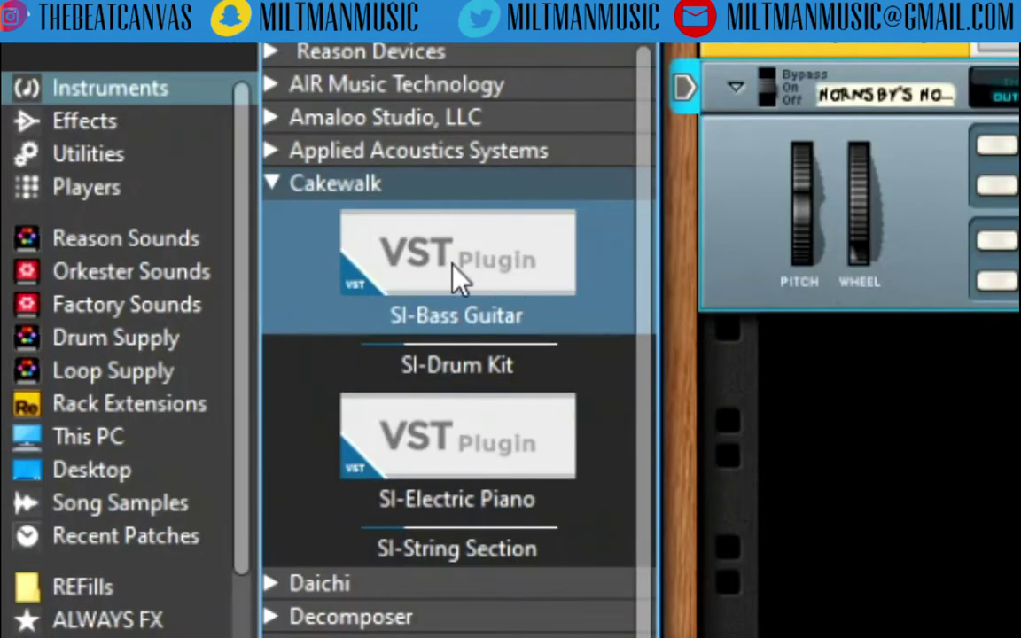
left_click_drag(456, 279, 1020, 418)
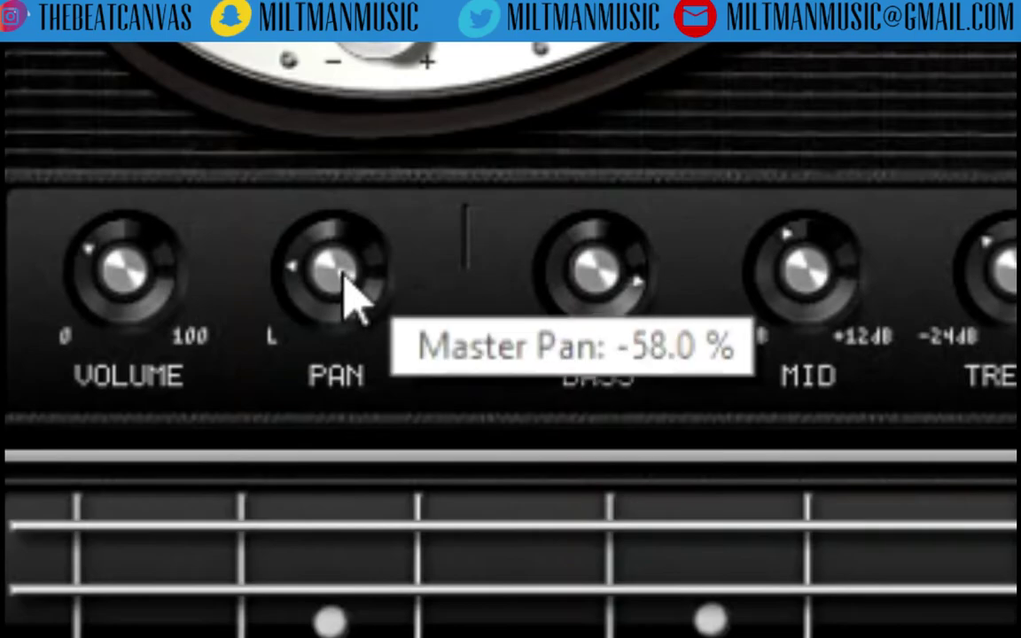
Step: Pan the bass guitar left to -59 % and reposition its plugin window
left_click_drag(521, 553, 520, 559)
left_click_drag(346, 291, 346, 287)
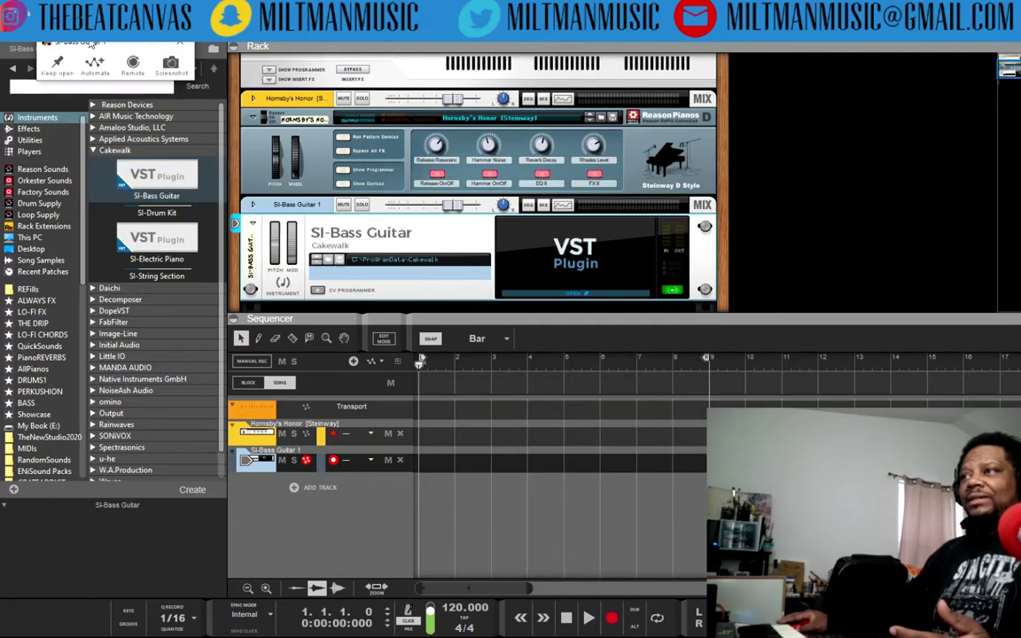
left_click_drag(91, 42, 235, 60)
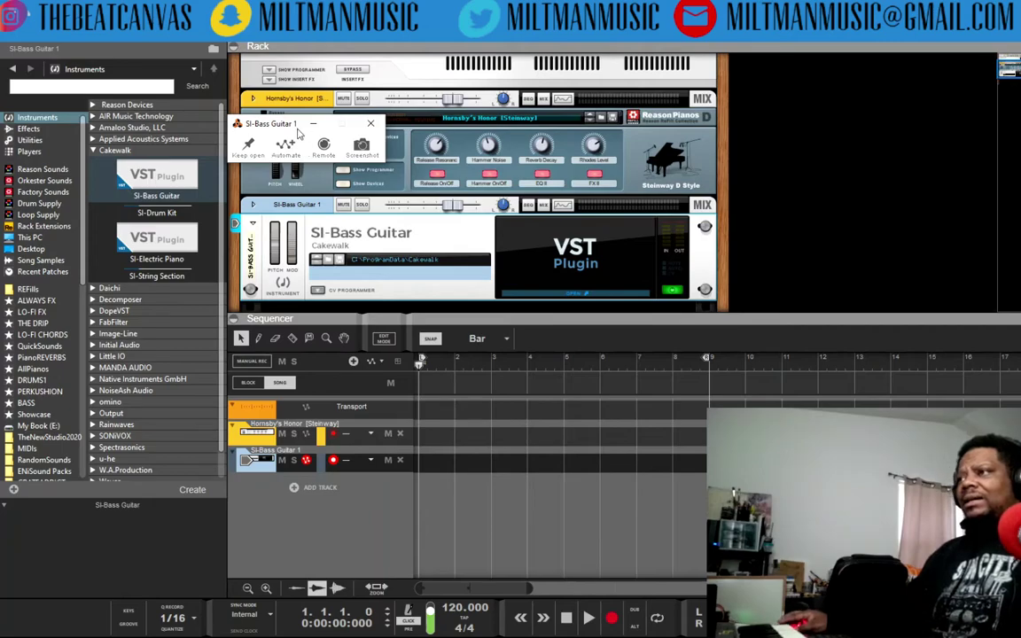
left_click_drag(287, 130, 303, 111)
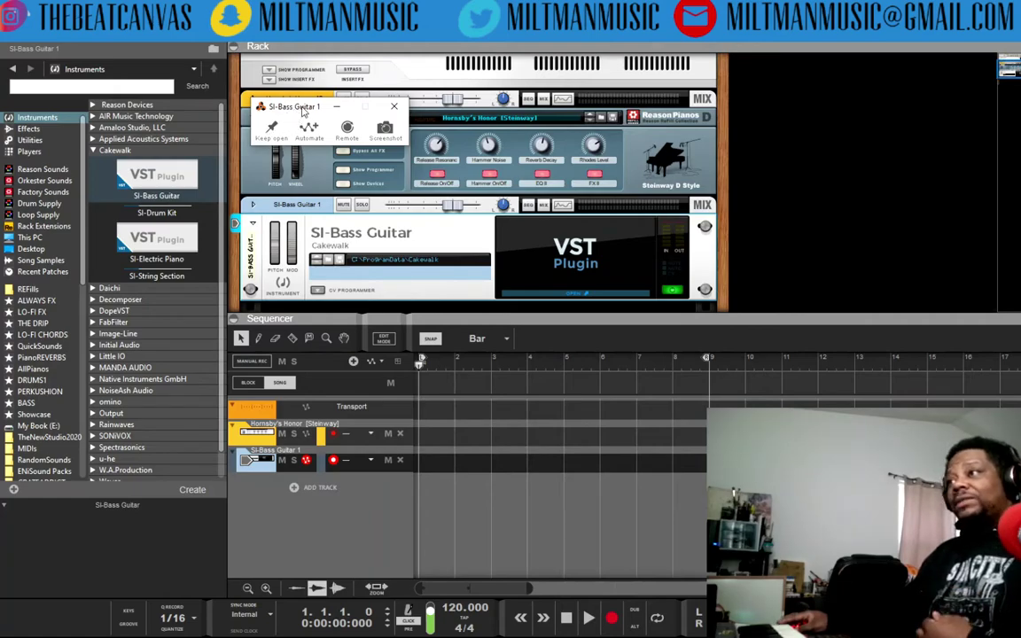
left_click_drag(303, 110, 348, 146)
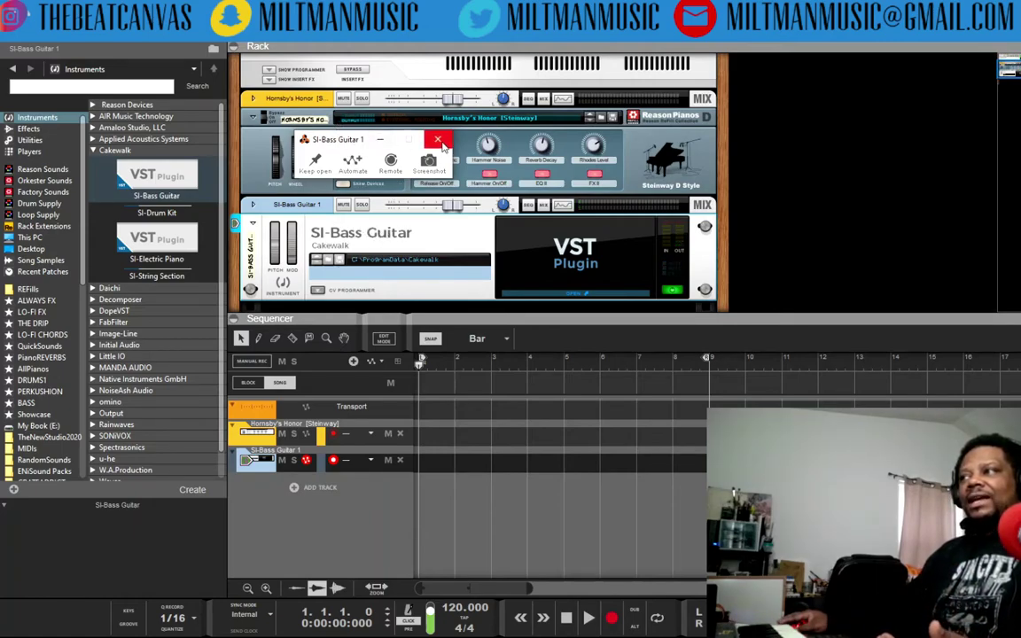
Step: Delete the SI-Bass Guitar device and track, then draw an 8-bar piano clip and open it
left_click(462, 246)
right_click(462, 247)
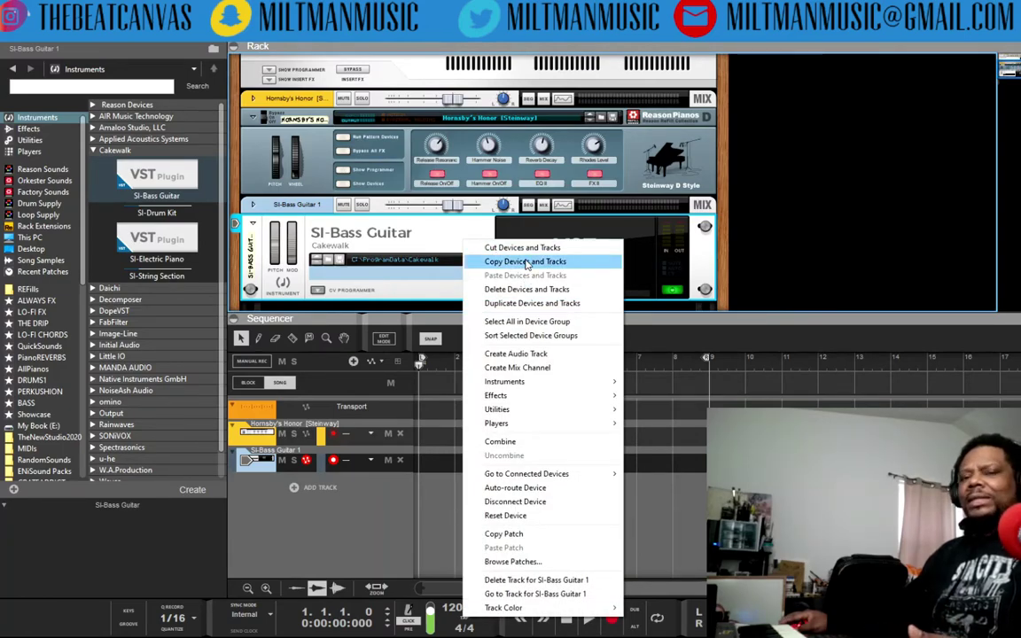
left_click(527, 289)
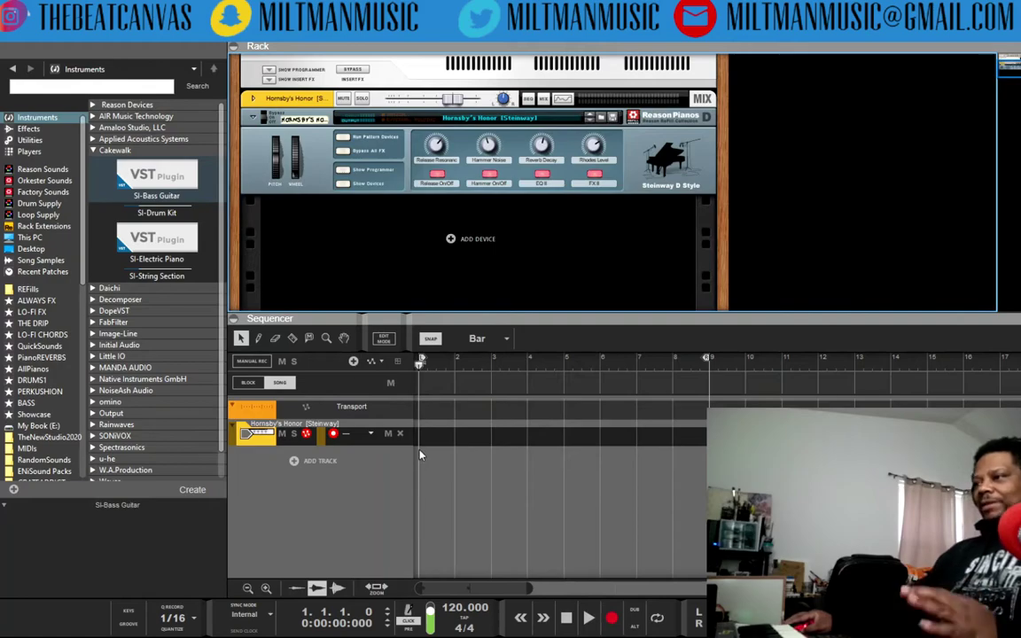
left_click_drag(421, 434, 706, 434)
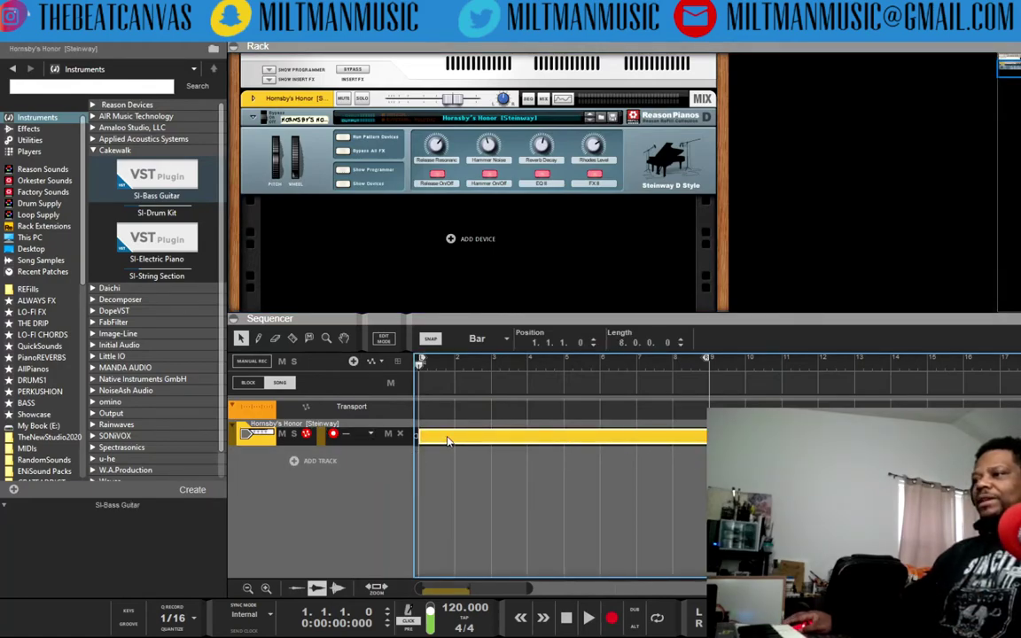
double_click(448, 441)
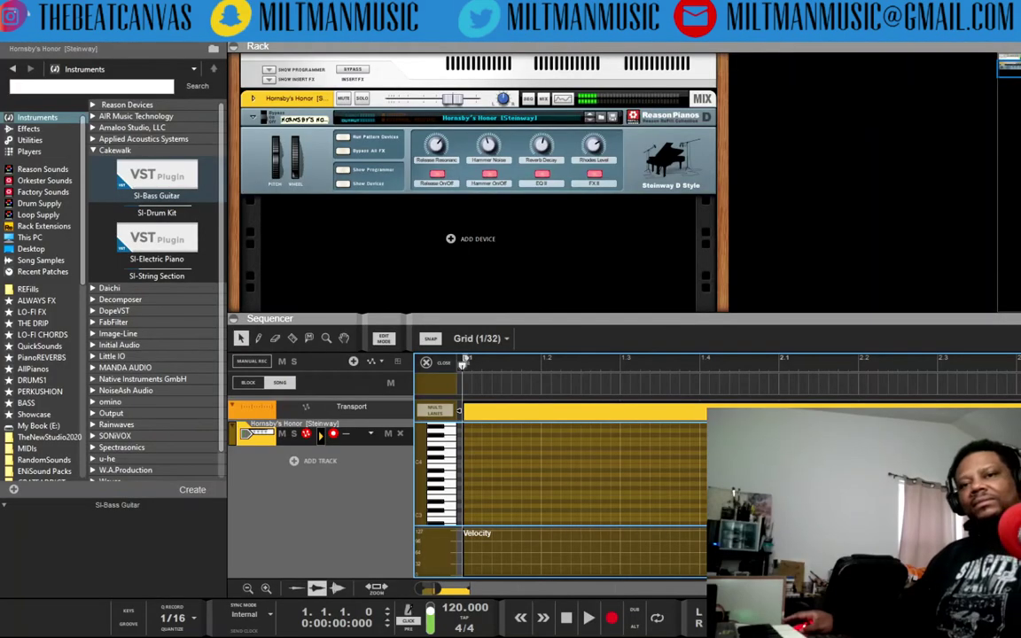
Step: Hide the rack and browser, test the piano's pitch wheel, and fold the Hornsby's Honor Combinator
left_click(232, 47)
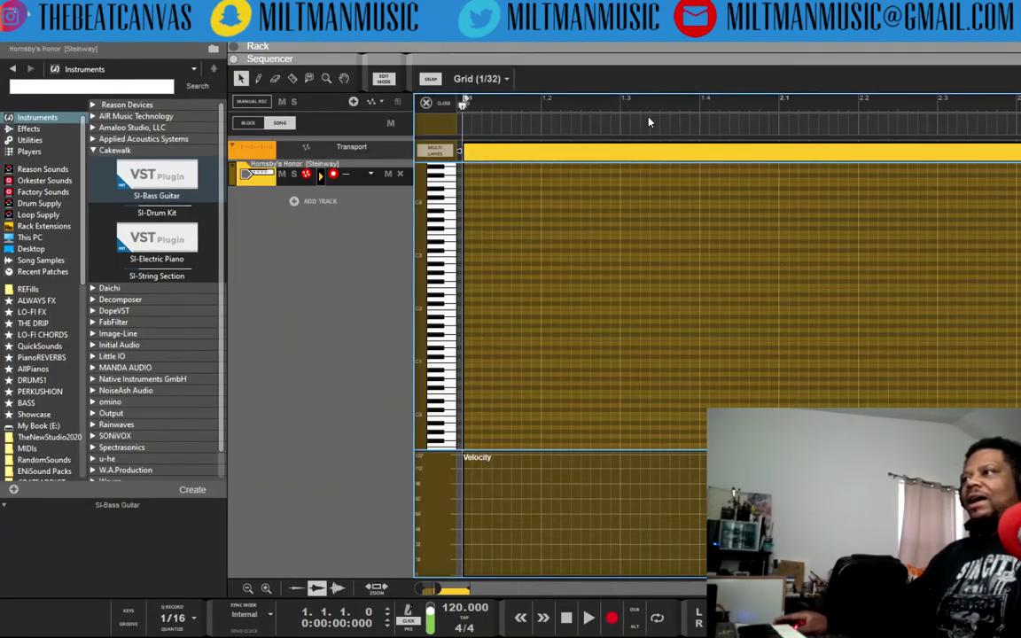
key("F3")
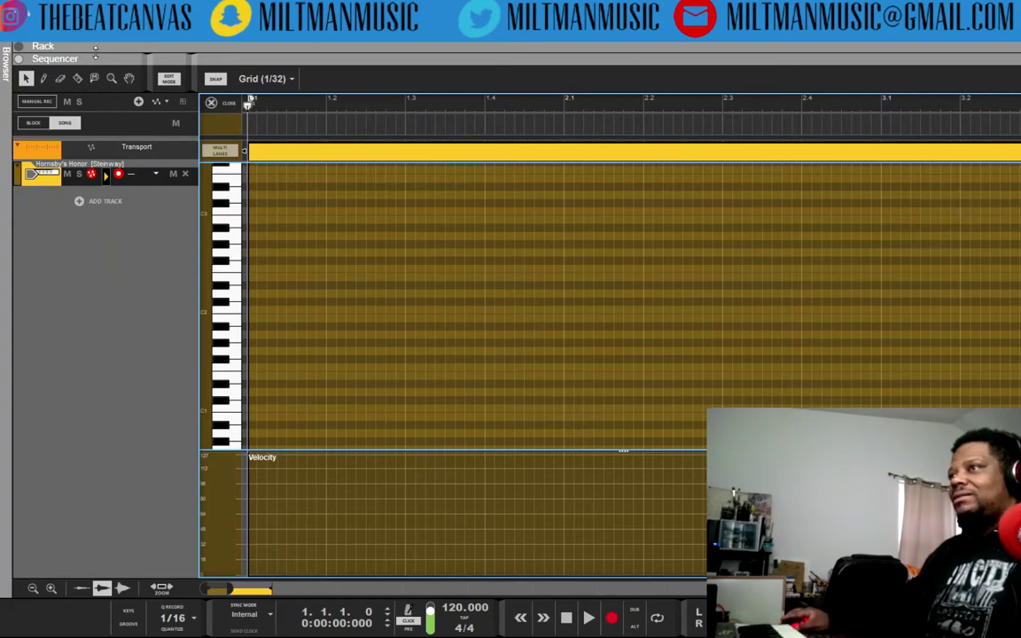
left_click(19, 46)
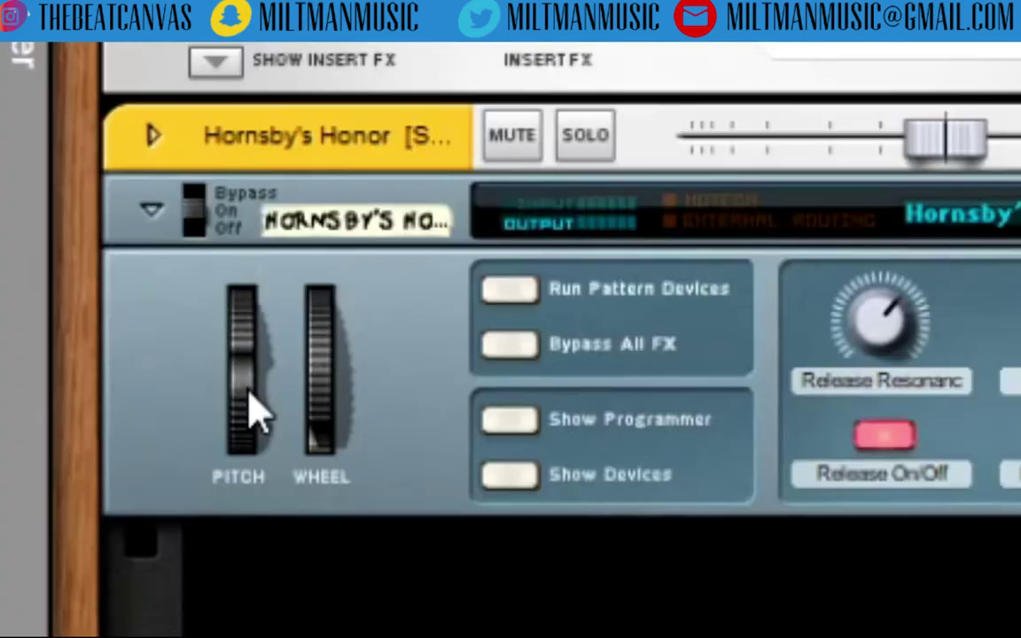
left_click_drag(63, 167, 64, 190)
left_click_drag(253, 505, 242, 365)
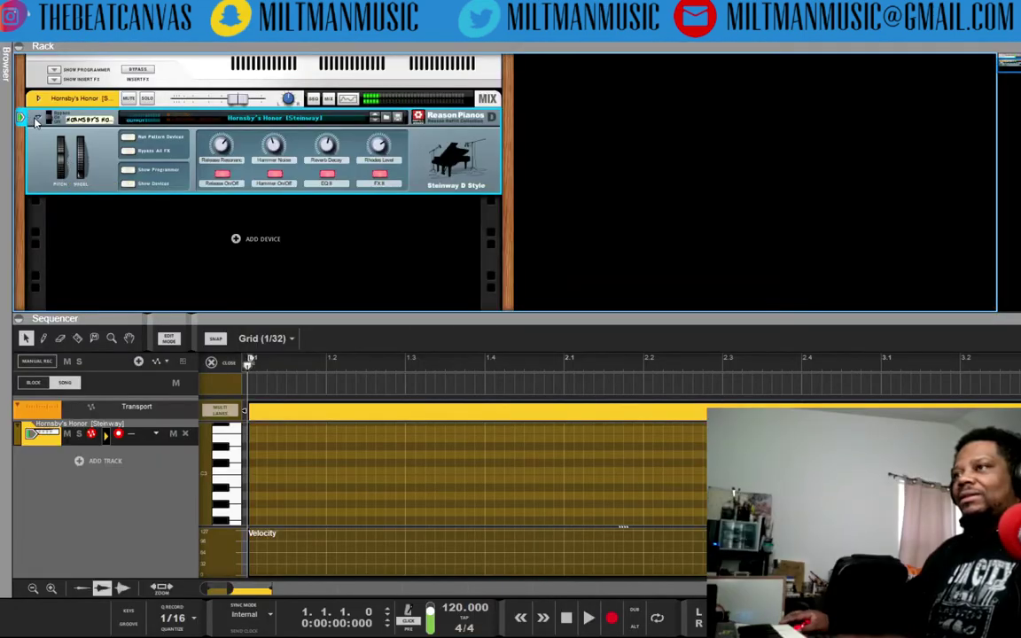
left_click(36, 119)
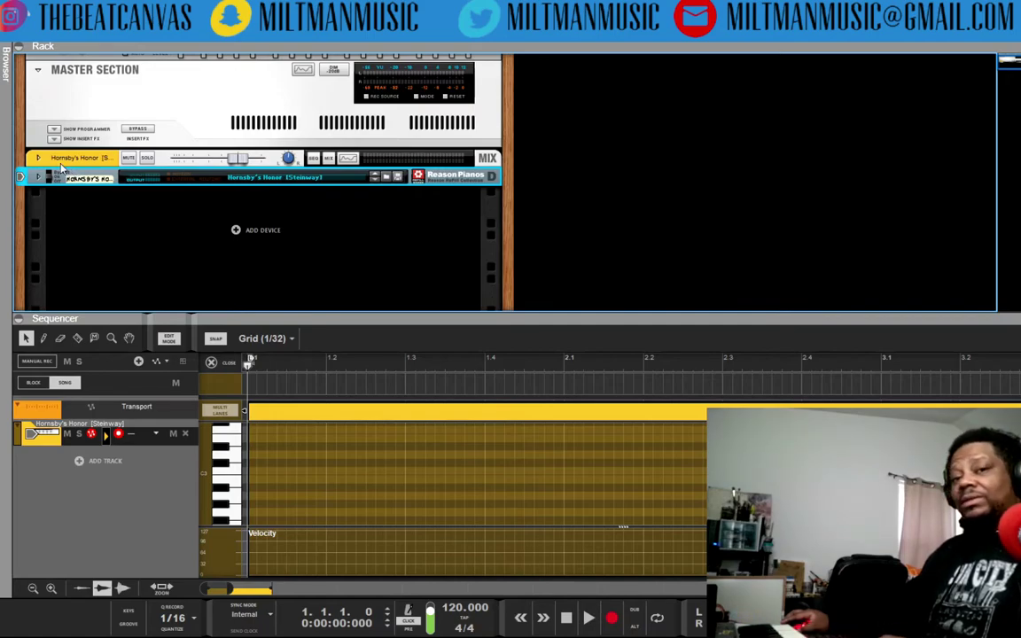
left_click(18, 47)
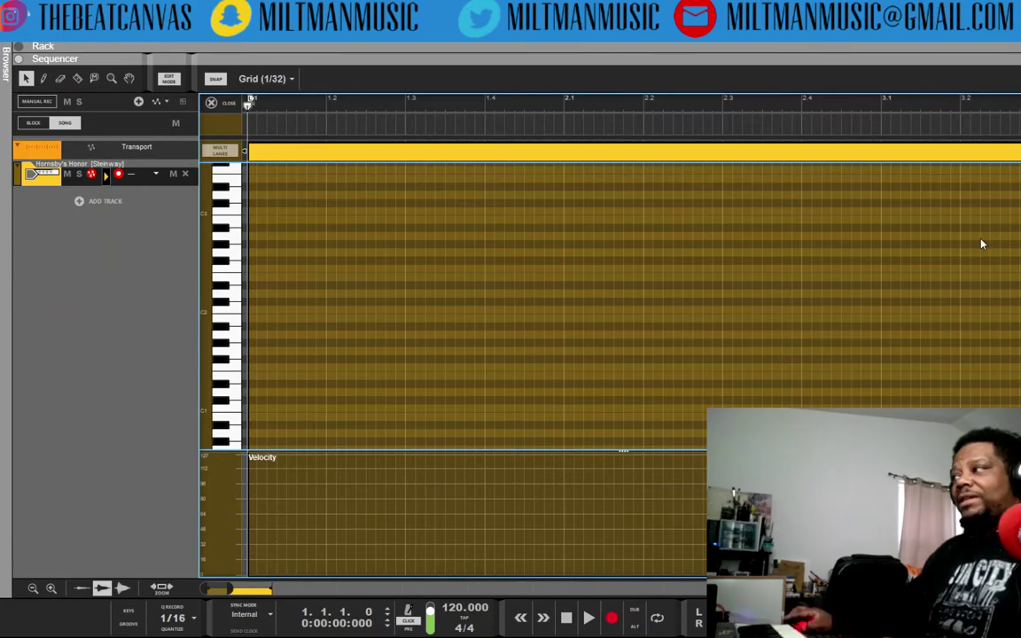
Step: View the note grid's automation lane menu (Knobs, Buttons, Effect) and close it without adding any
right_click(875, 202)
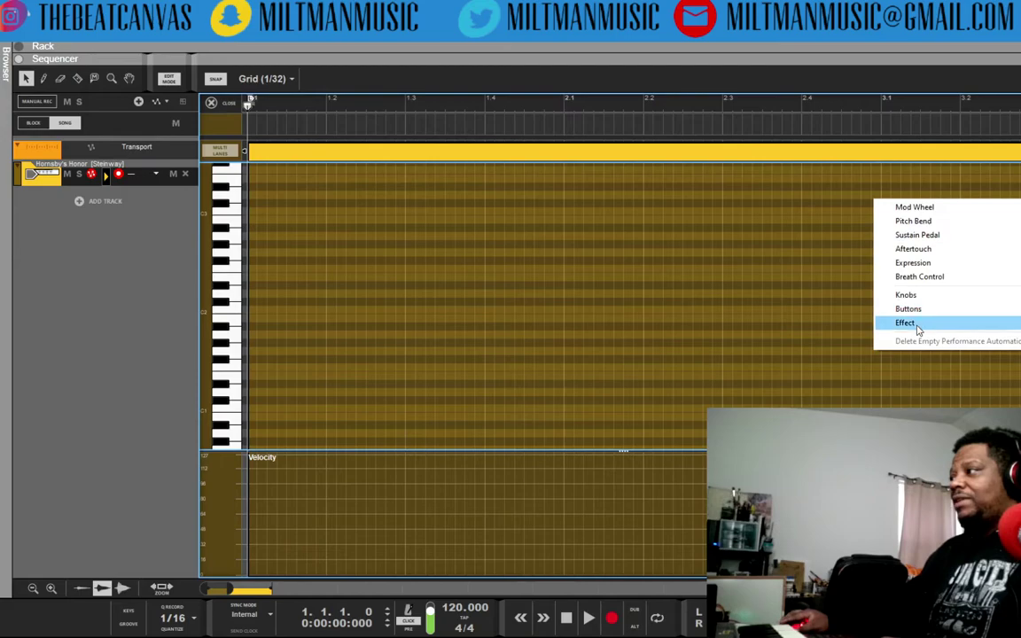
mouse_move(925, 294)
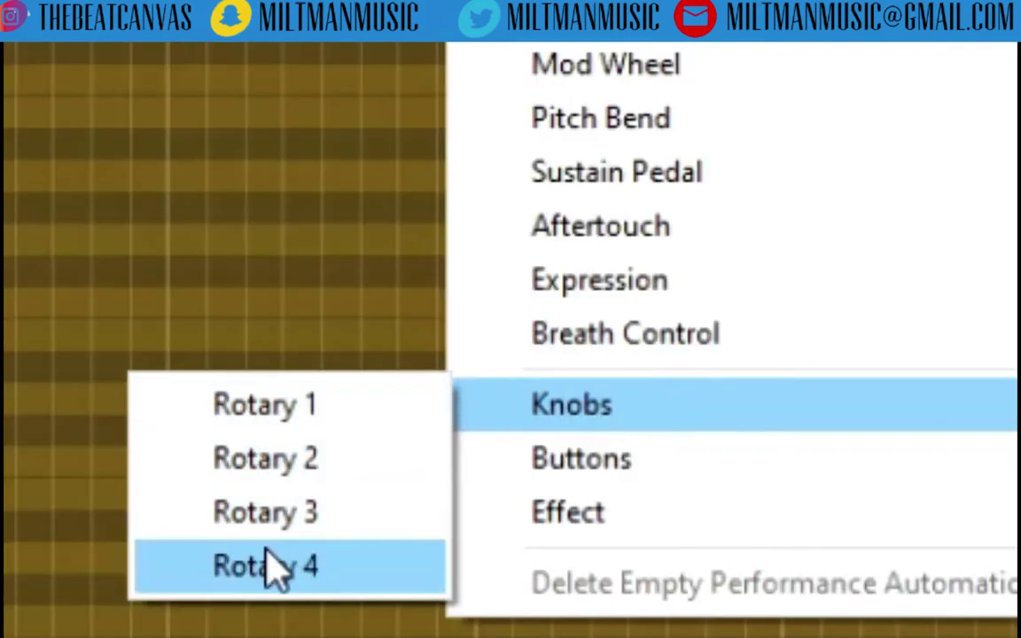
mouse_move(613, 457)
mouse_move(570, 510)
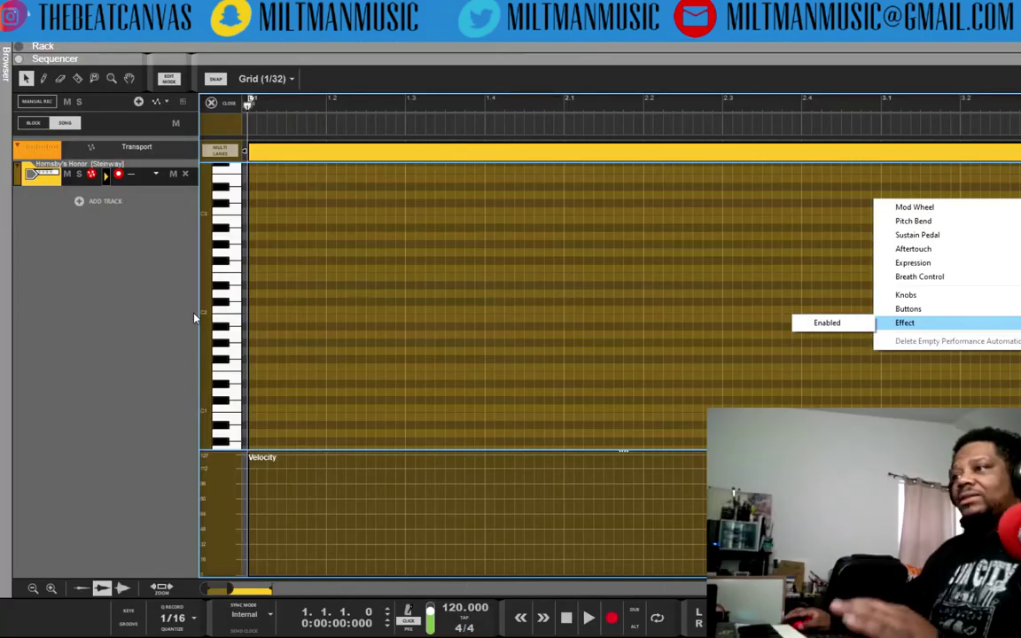
left_click(64, 356)
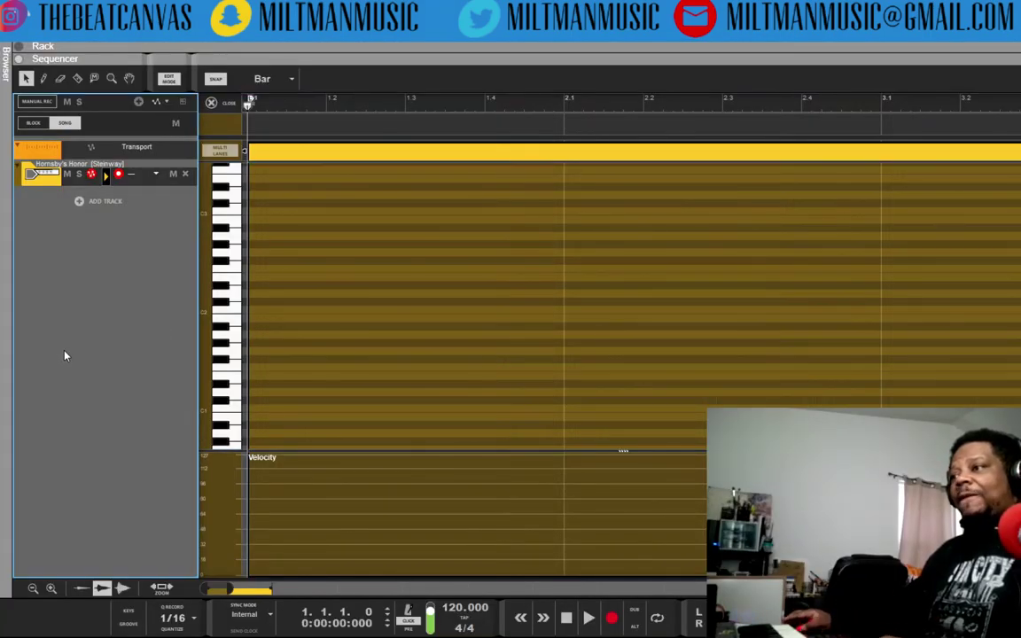
Step: Set snapping to Grid (1/32) and enter chord notes, including a short D#2, at the clip start
left_click(289, 80)
left_click(258, 93)
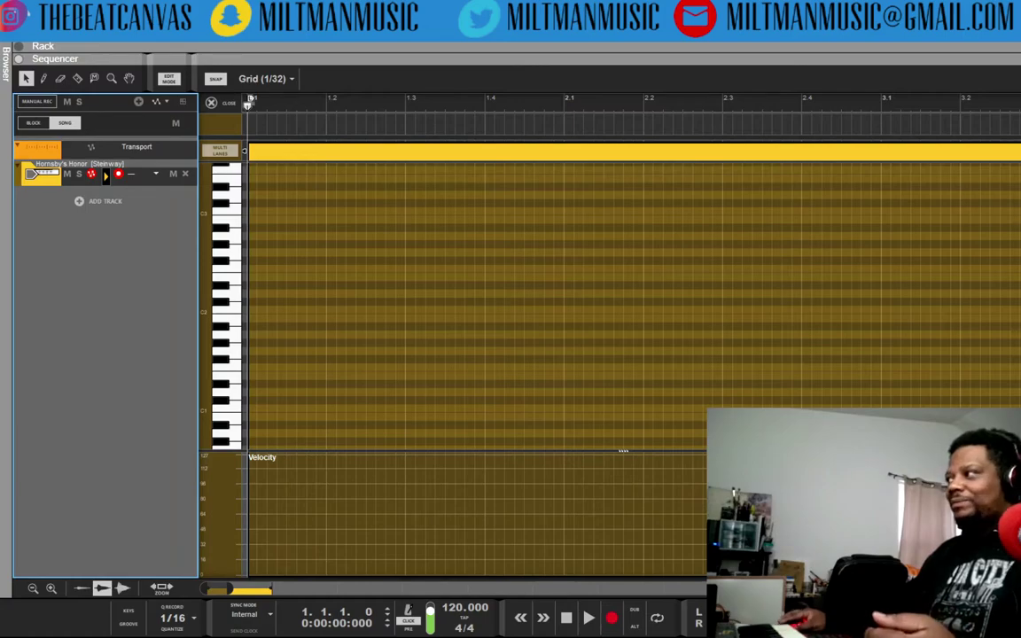
left_click(292, 371)
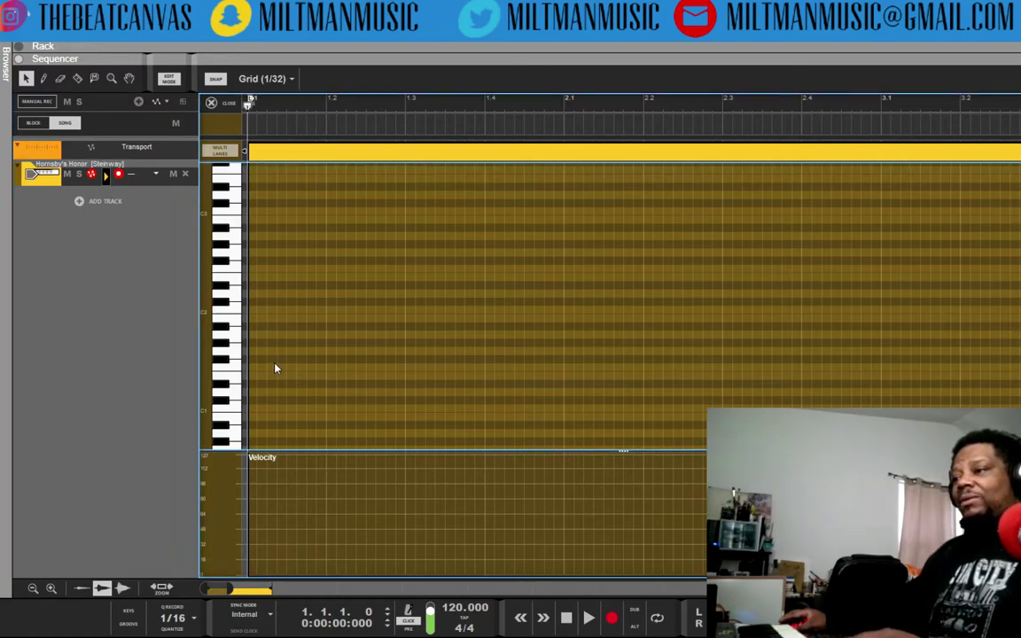
left_click(271, 288)
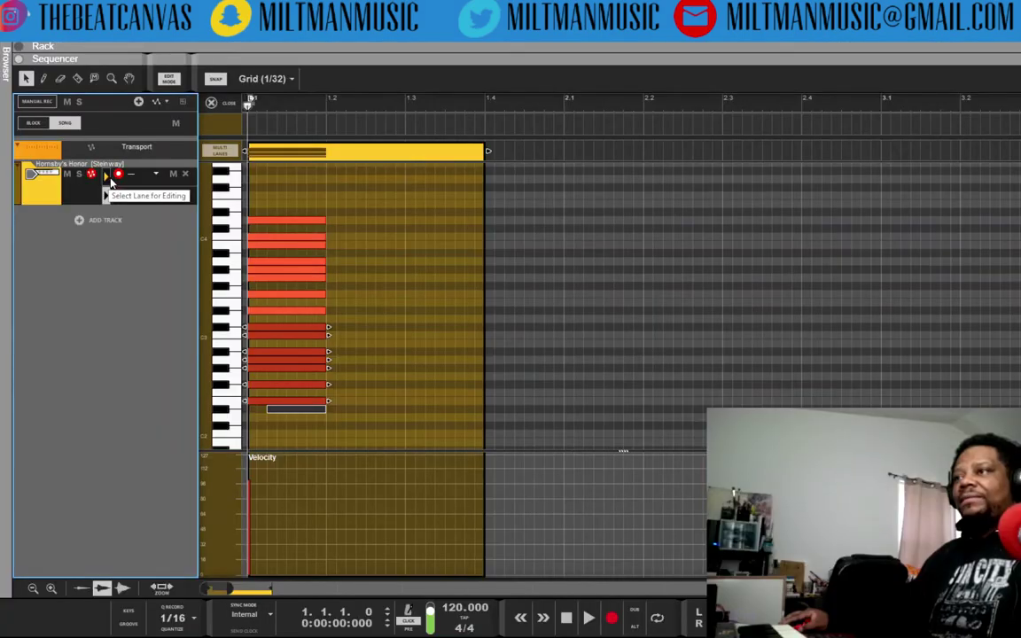
Step: Add a second note lane, then switch between lanes selecting the top D4 and the low note
left_click(111, 182)
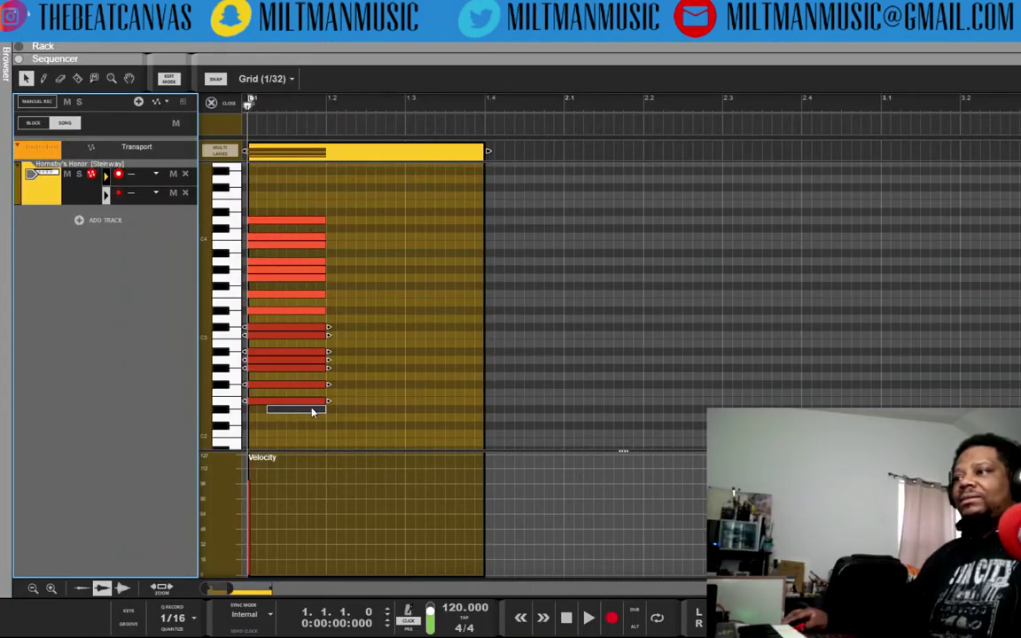
left_click(398, 291)
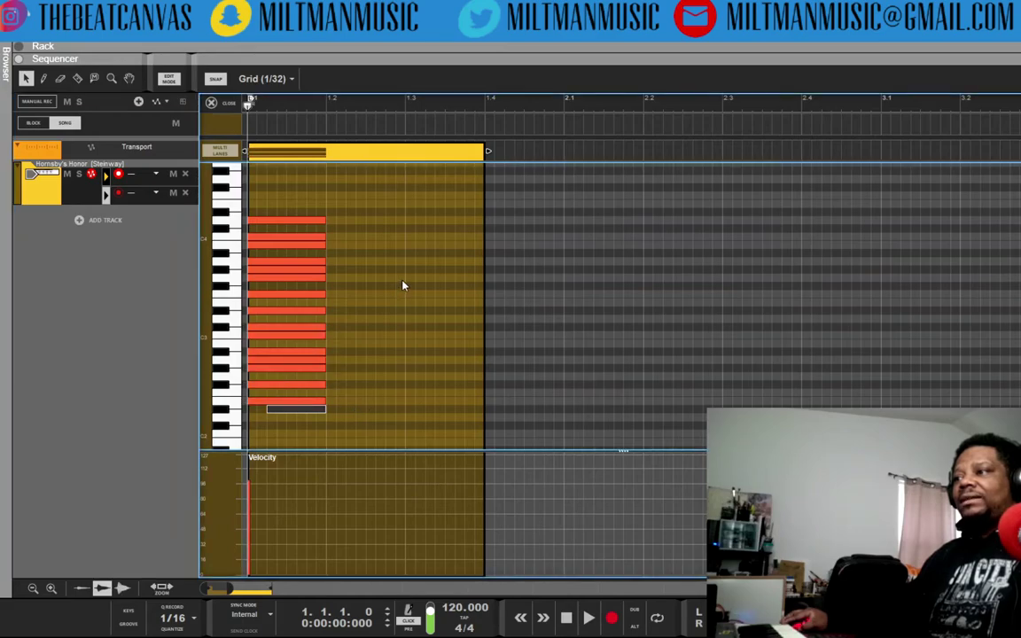
left_click(291, 222)
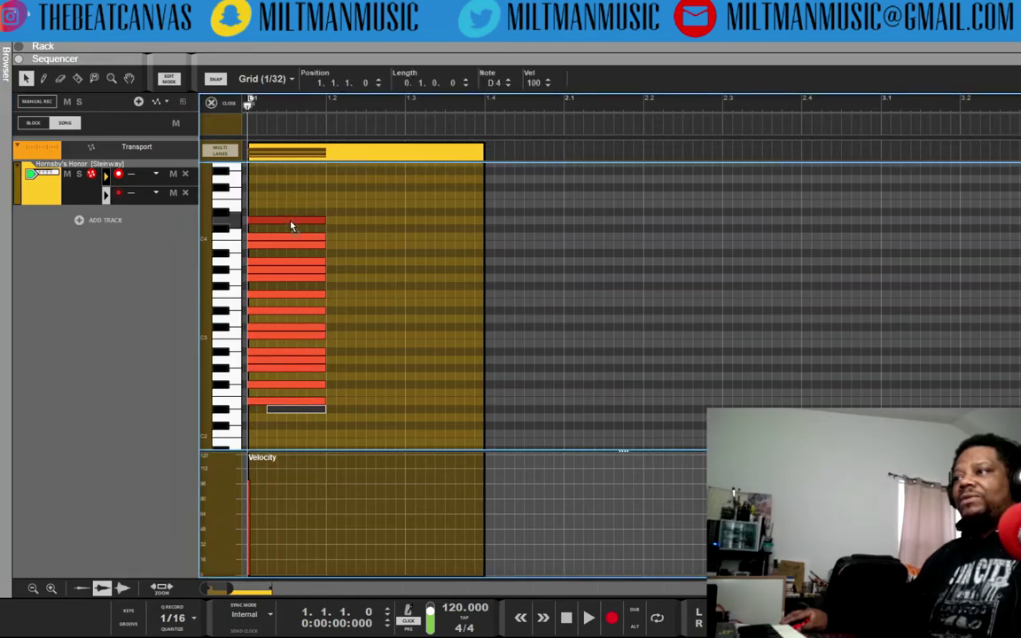
left_click(107, 203)
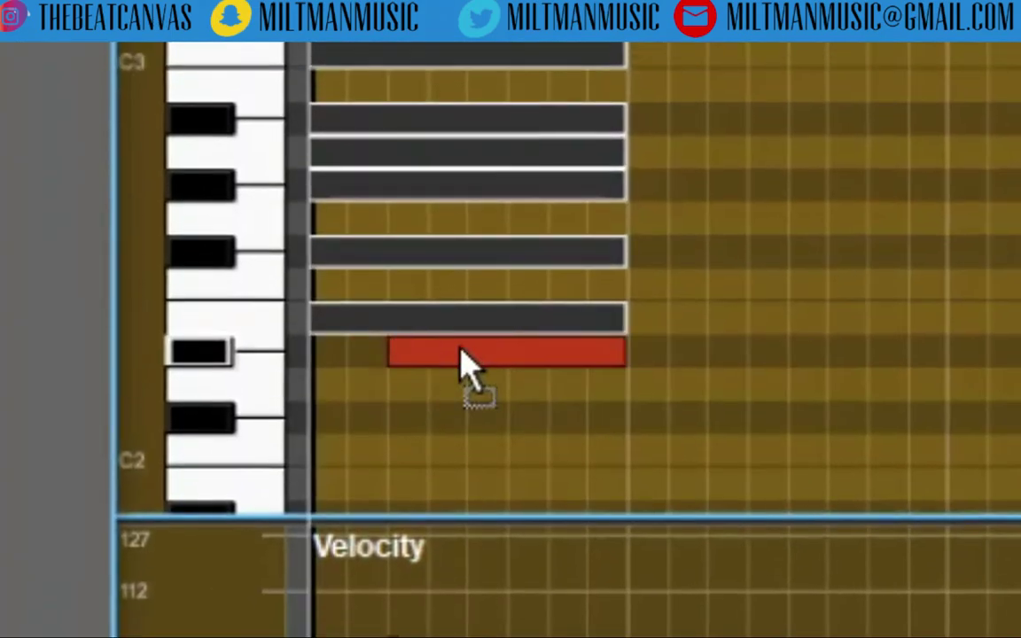
left_click(290, 410)
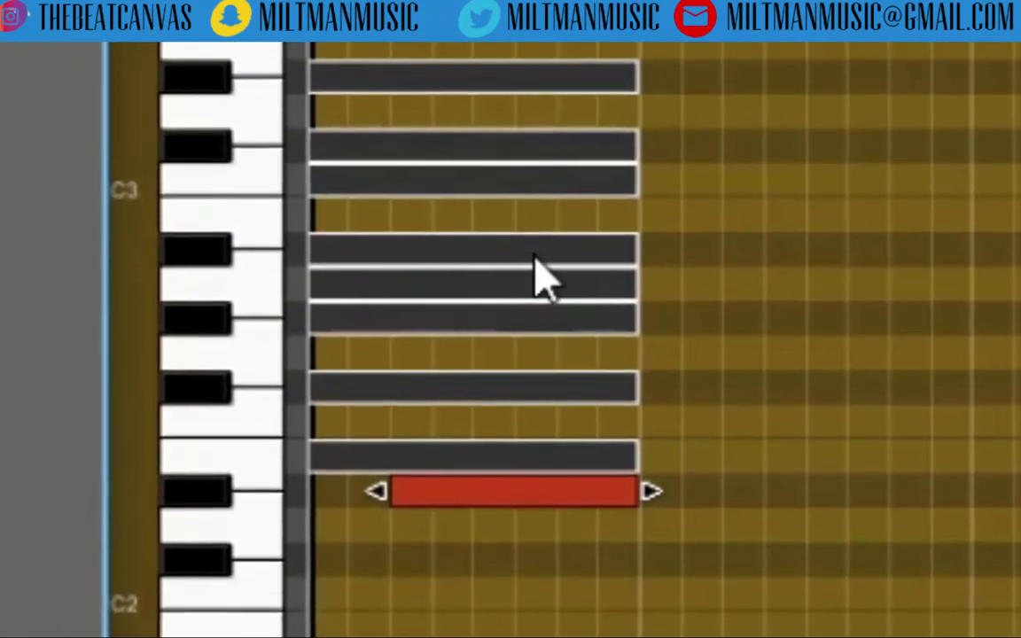
left_click(532, 206)
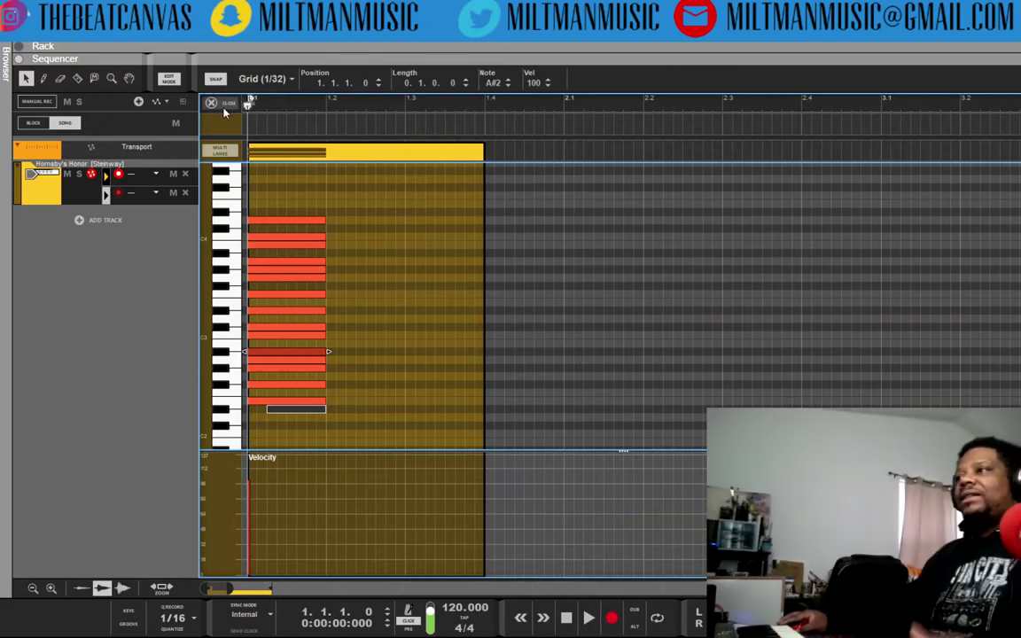
Step: Close the clip editor and delete the small stray clip from the arrangement
left_click(228, 103)
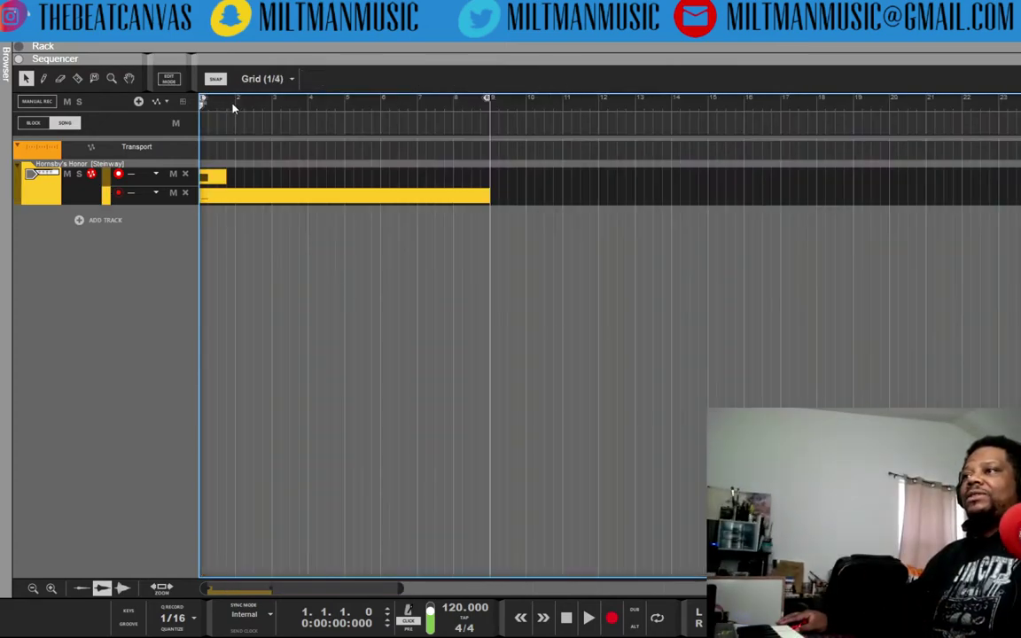
left_click(205, 180)
key("Delete")
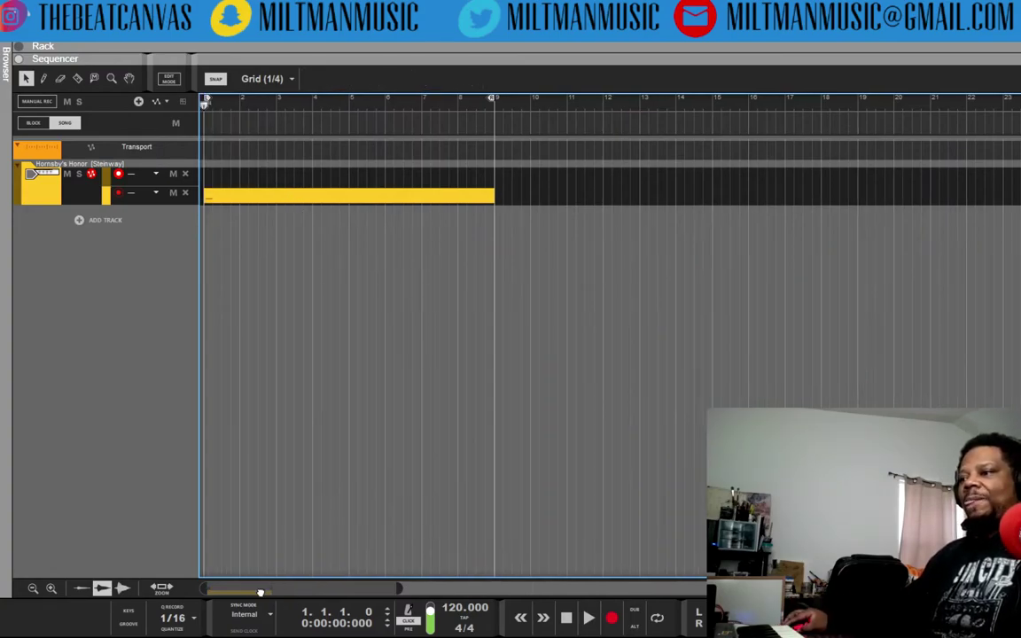
Step: Add a Scales & Chords player to the piano, set to key A with a Custom scale
key("F6")
left_click_drag(157, 213, 373, 239)
left_click(279, 232)
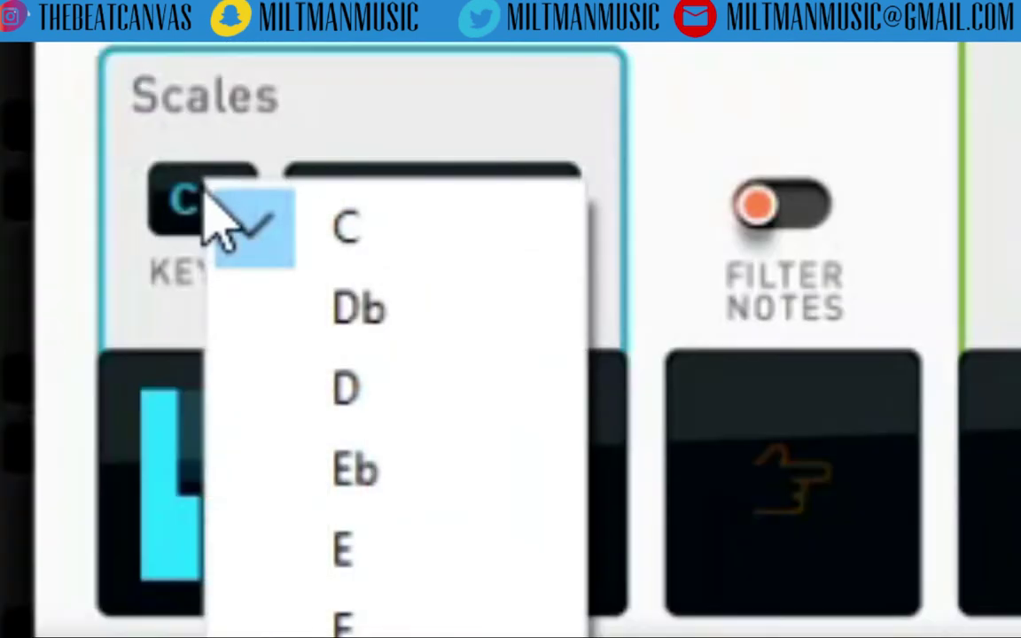
left_click(301, 355)
left_click(201, 414)
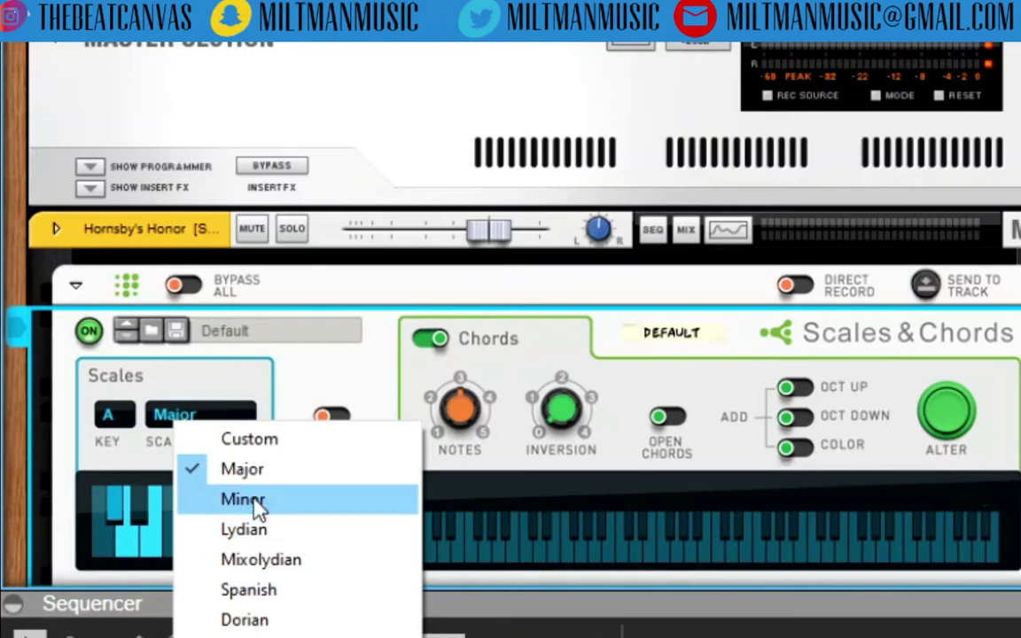
left_click(257, 501)
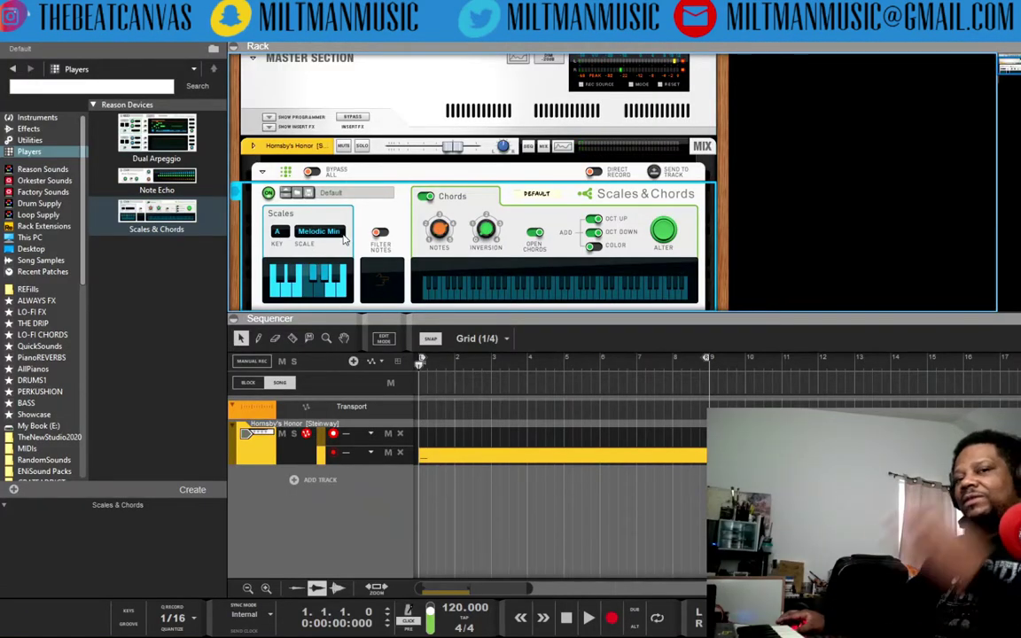
left_click(315, 290)
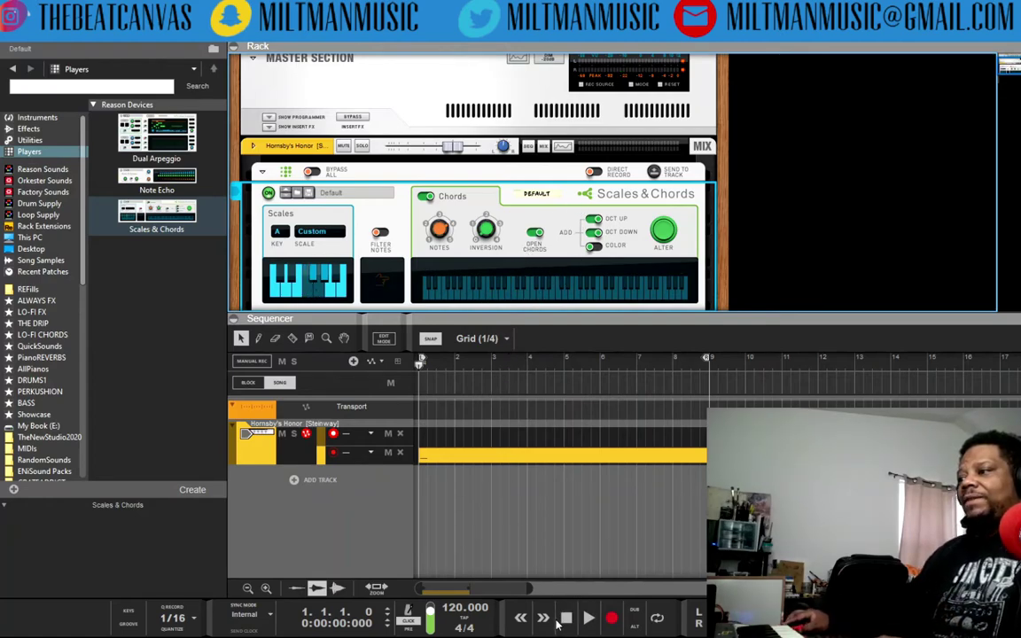
Step: Delete the old piano clip and remove the empty second lane
right_click(454, 466)
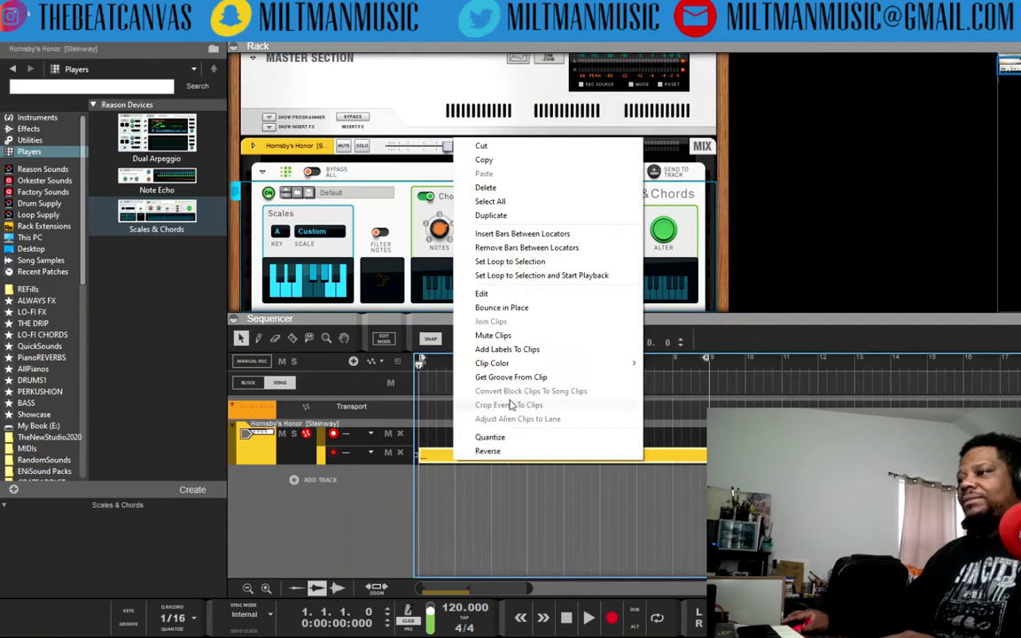
left_click(461, 183)
left_click(400, 452)
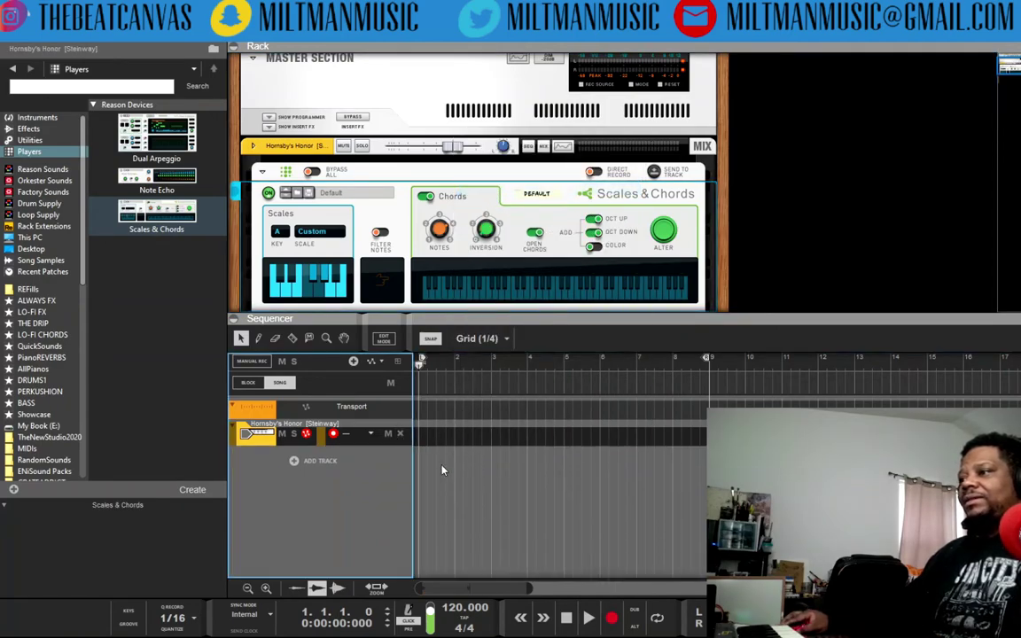
Step: Record a new piano performance, check it in Edit mode, and trim the clip to 8 bars
left_click(613, 623)
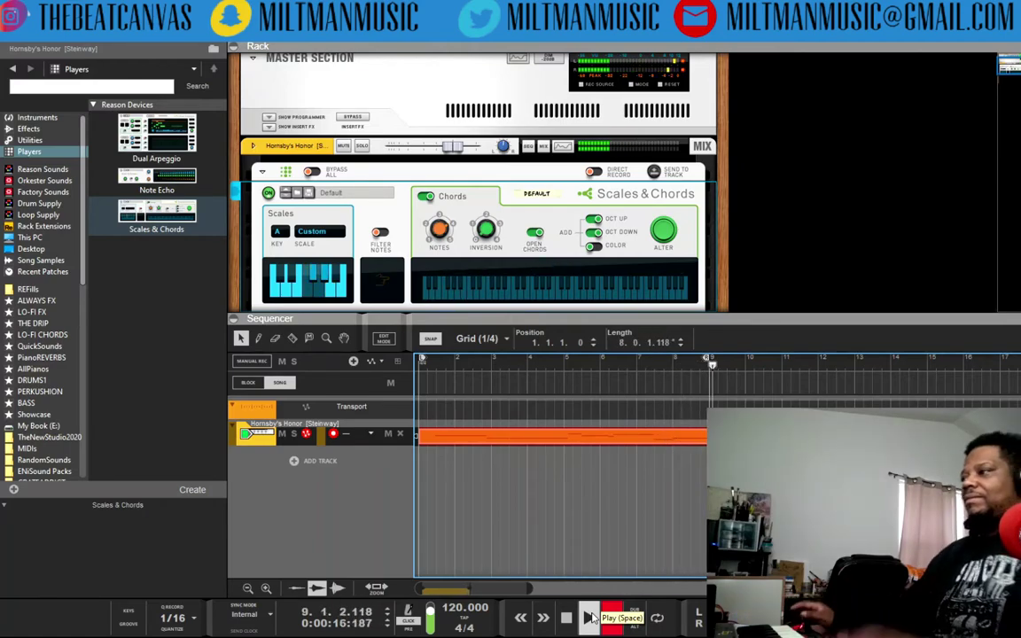
key("space")
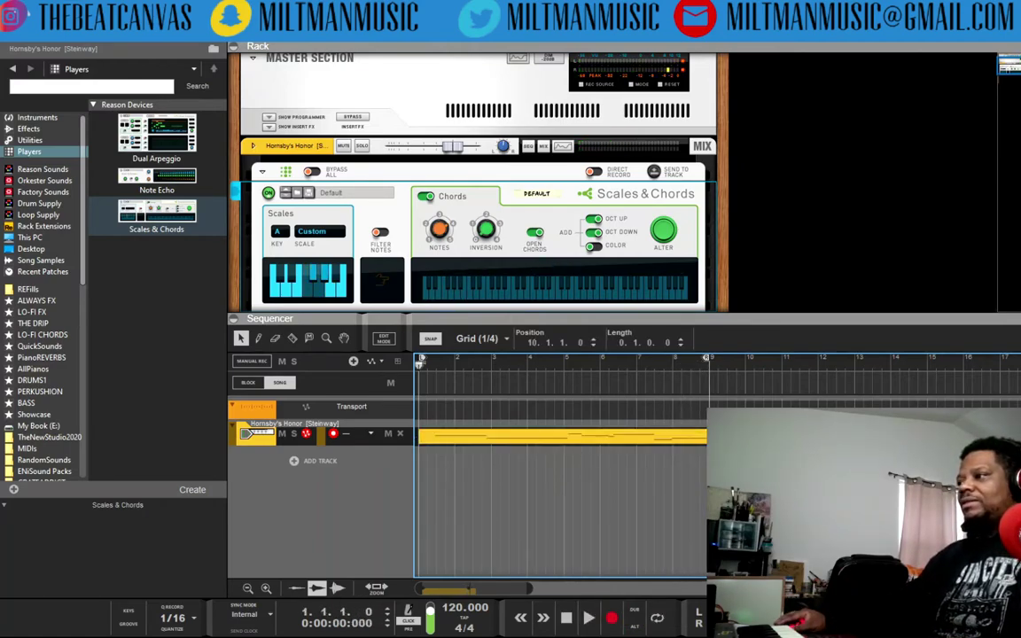
key("Tab")
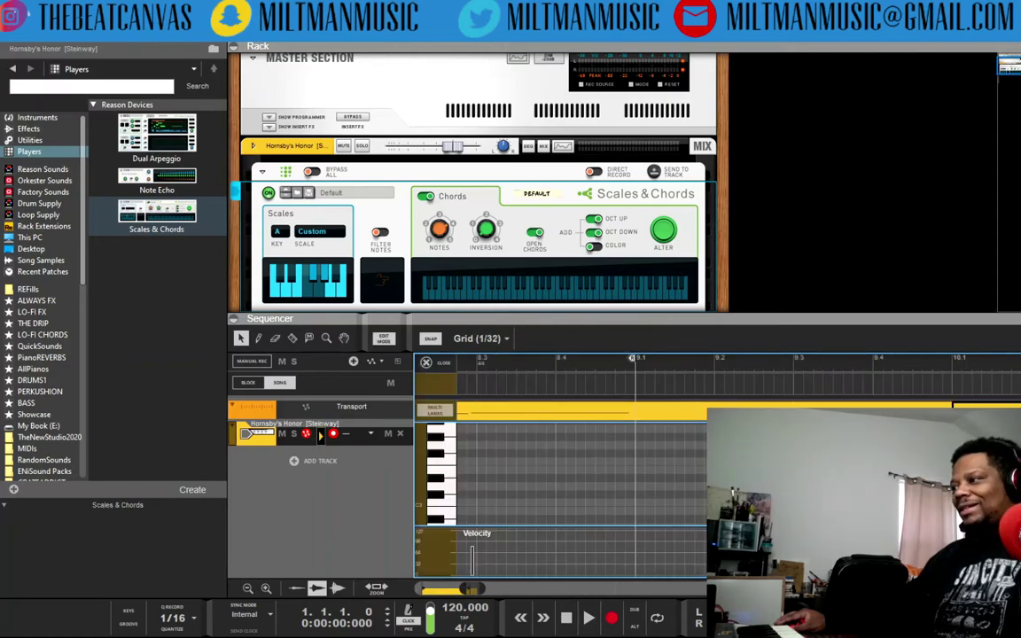
left_click(444, 365)
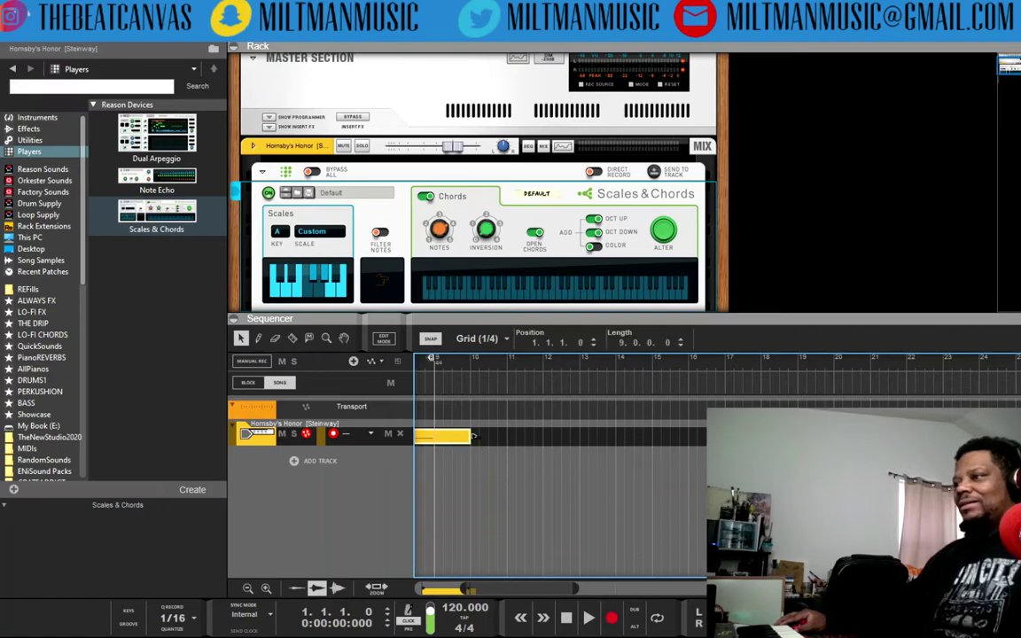
key("ctrl+z")
scroll(359, 230, "down", 3)
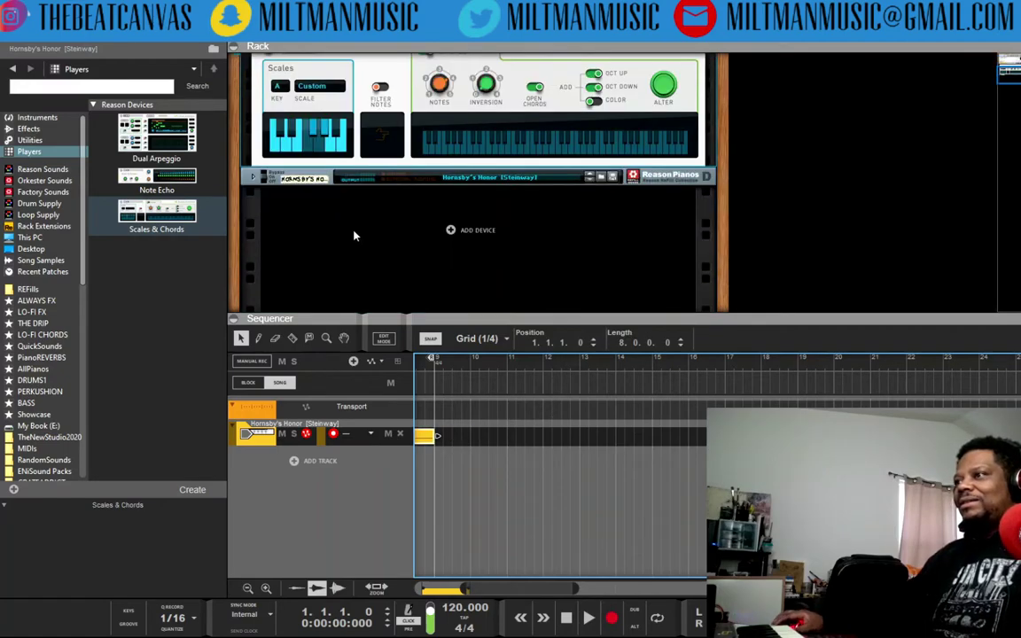
Step: Load the Steinway Cocktail Lux (jaz+amb+rib) patch and unfold the piano device
left_click(506, 176)
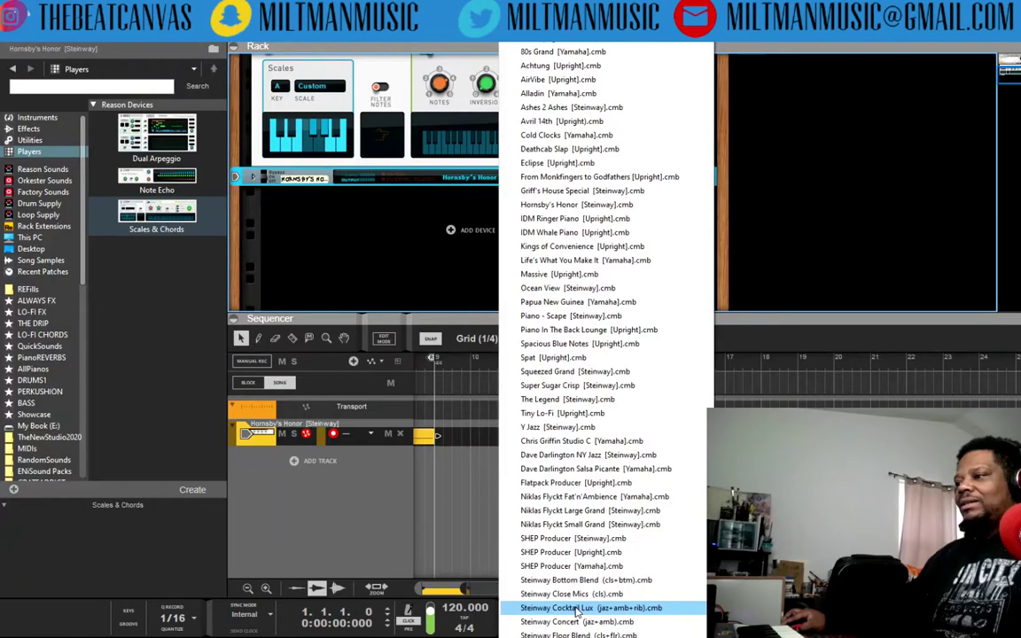
left_click(417, 510)
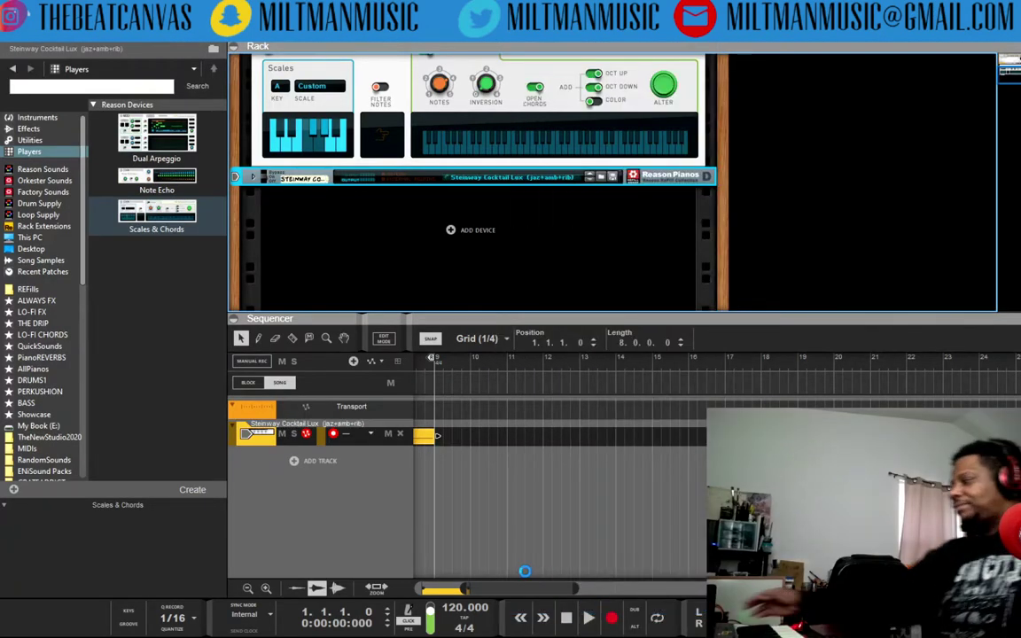
left_click(253, 176)
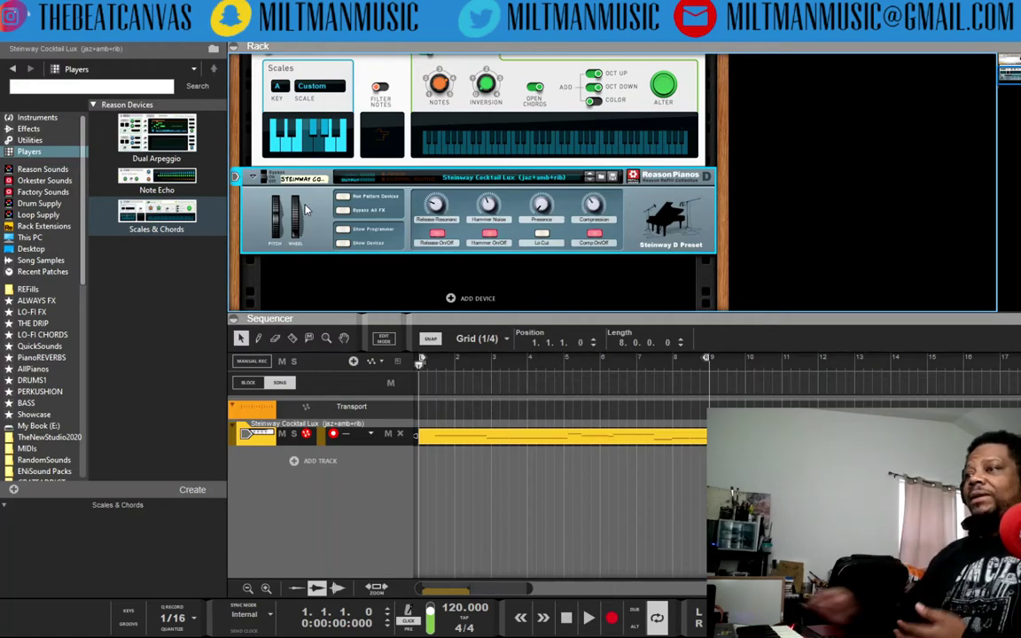
Step: Check the rack cabling from the back, then delete the Spider Audio merger
key("Tab")
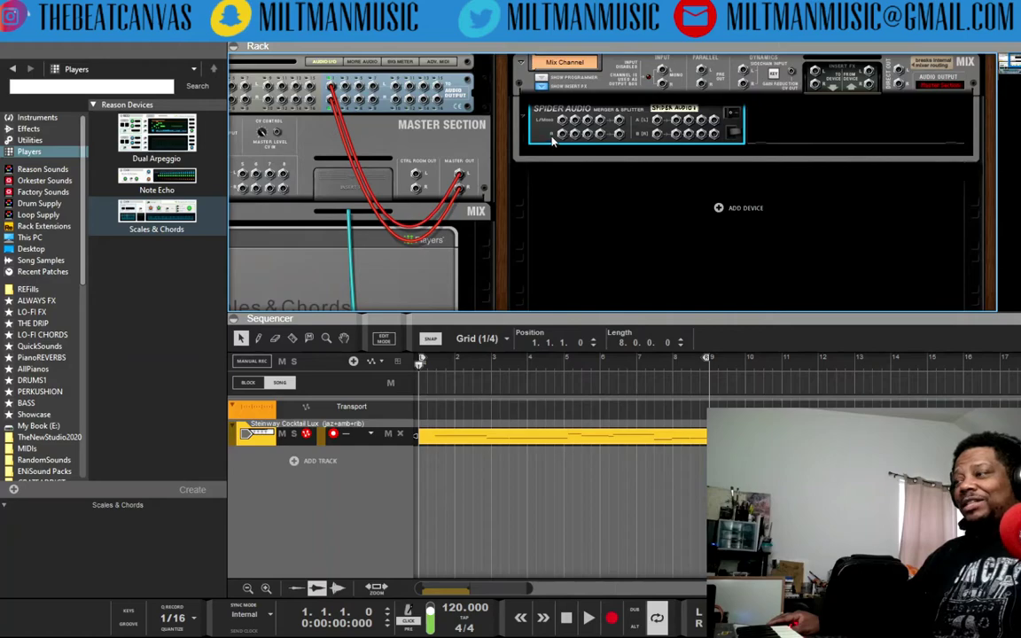
key("Tab")
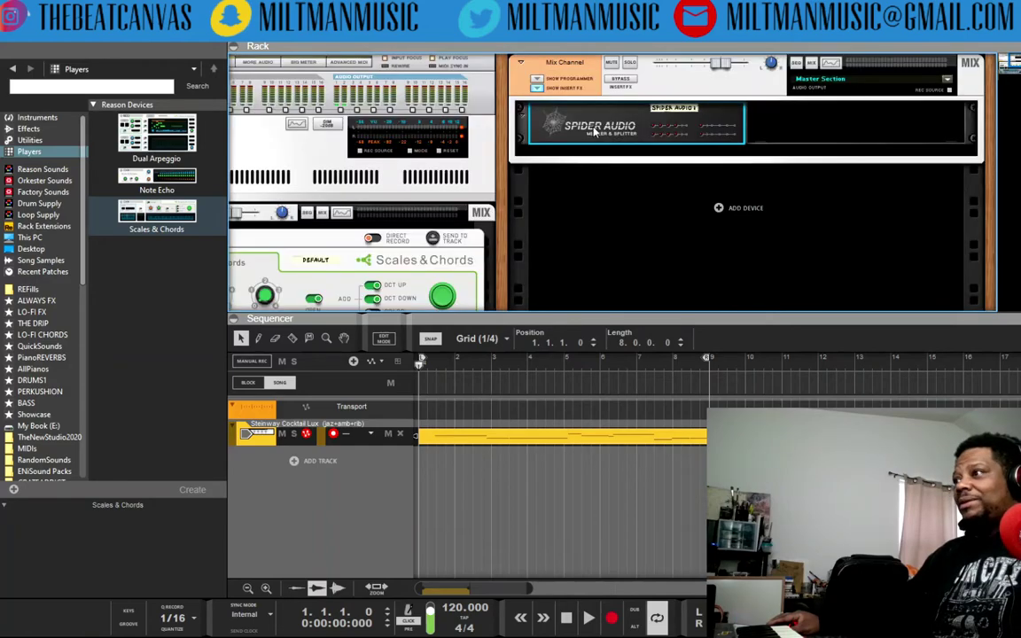
right_click(597, 115)
left_click(595, 151)
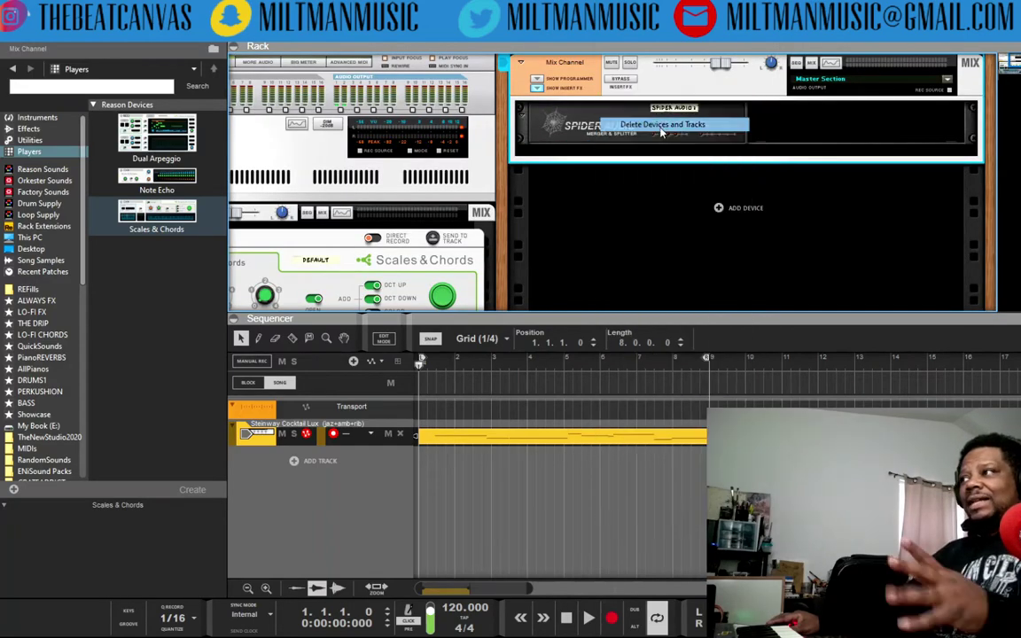
left_click(504, 348)
scroll(486, 256, "down", 5)
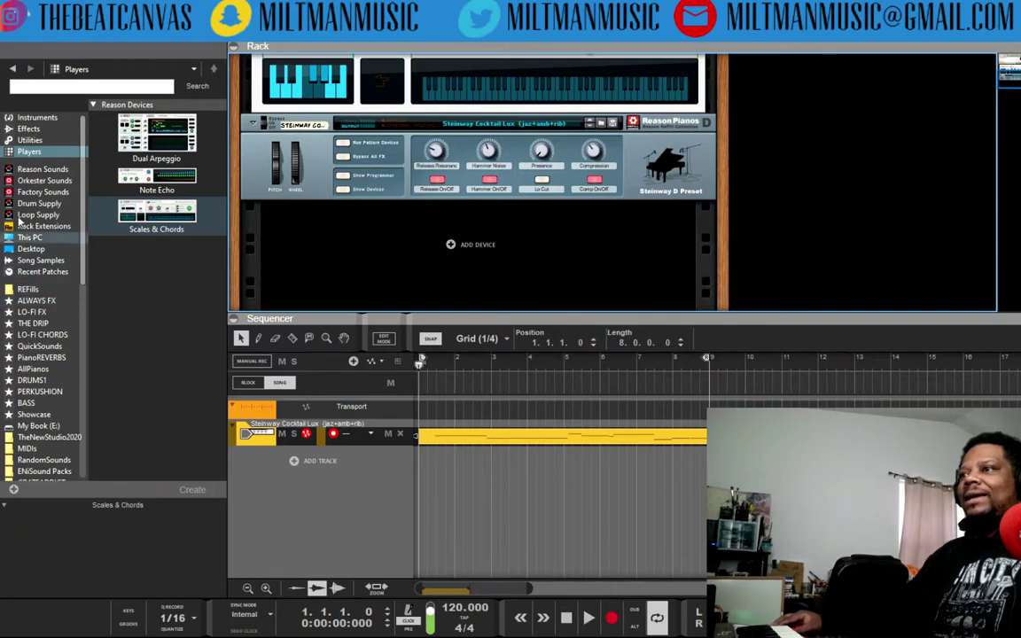
Step: Scroll through the browser and rack to look over the Steinway Combinator
scroll(46, 211, "down", 6)
scroll(46, 211, "up", 6)
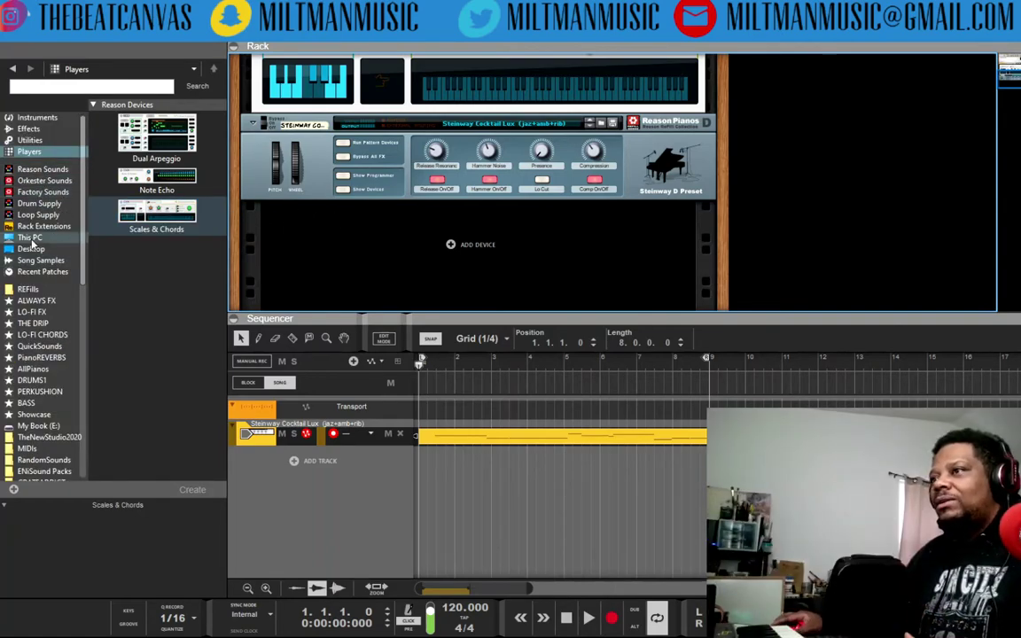
scroll(44, 266, "down", 5)
scroll(408, 258, "up", 1)
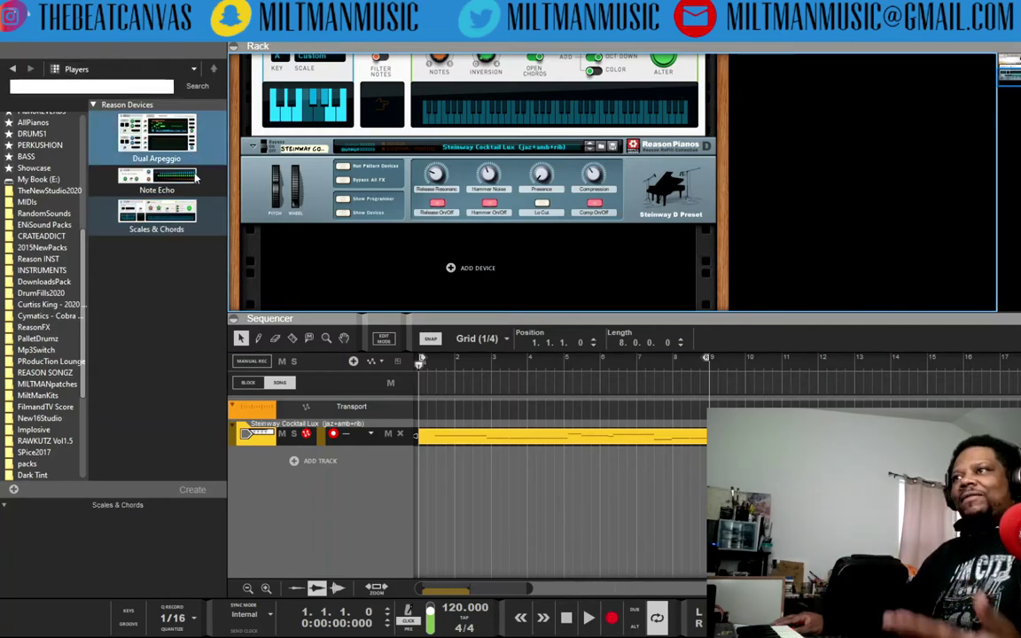
scroll(242, 297, "up", 3)
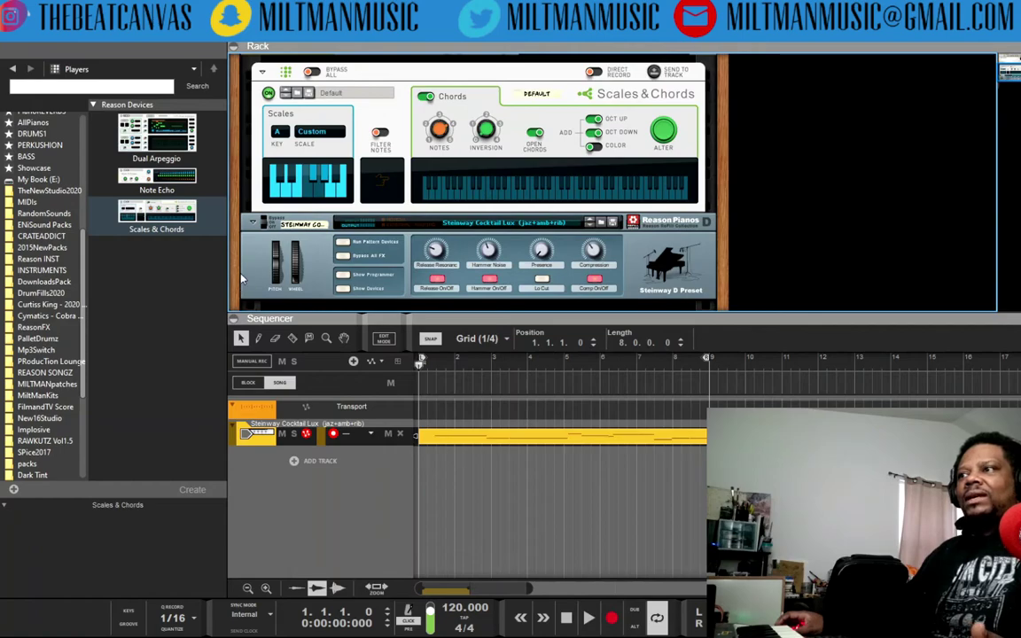
scroll(312, 275, "down", 5)
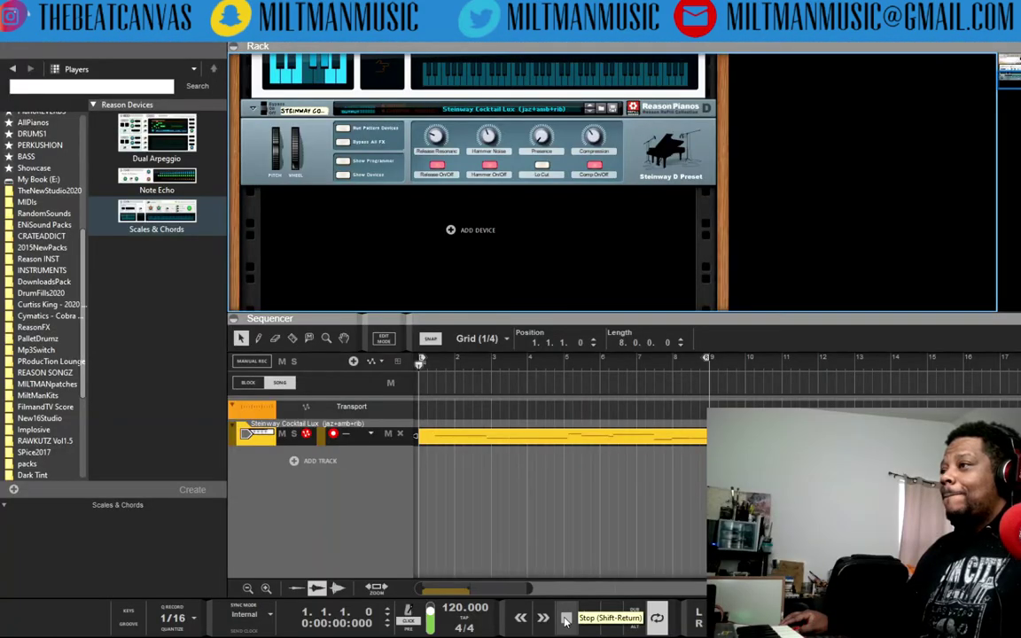
Step: Show the Combinator's devices and unfold the Jazz ECF-42/PEQ-2 pair and Jazz NN-XT panels
left_click(342, 174)
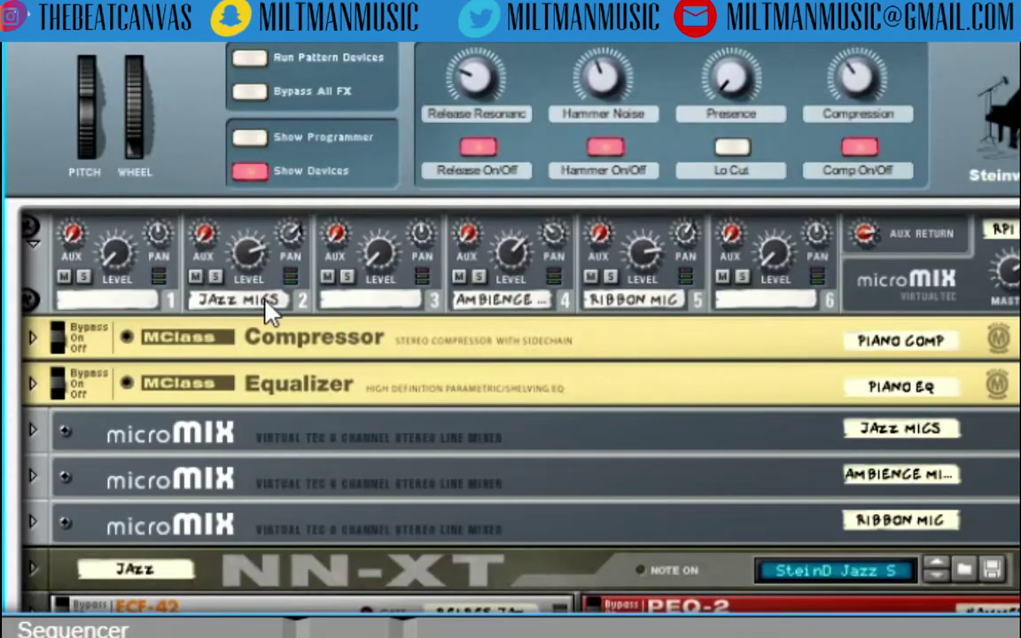
scroll(266, 311, "down", 5)
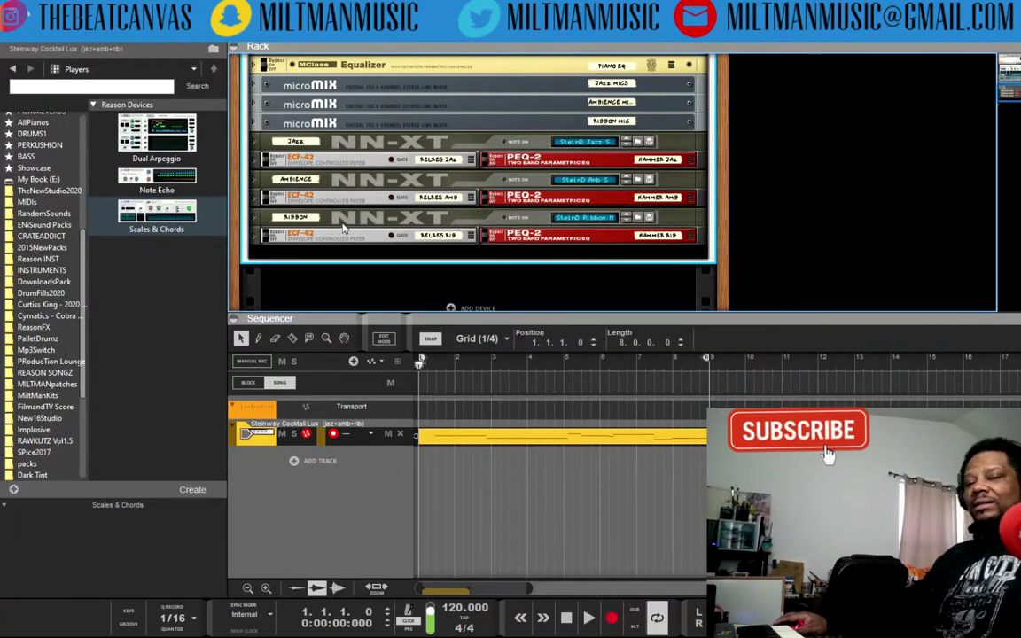
left_click(344, 226)
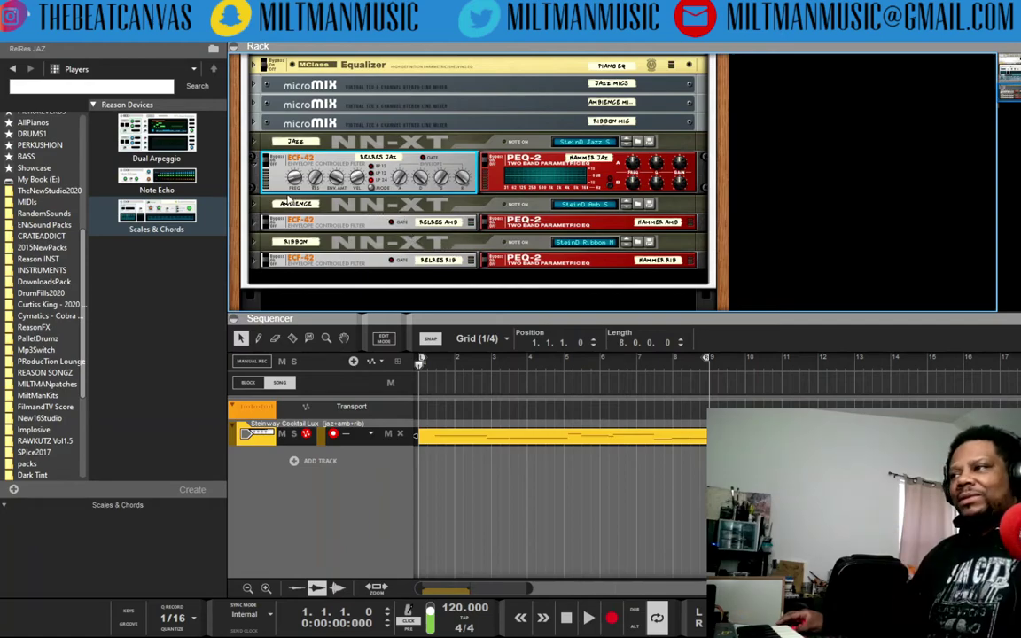
left_click(256, 144)
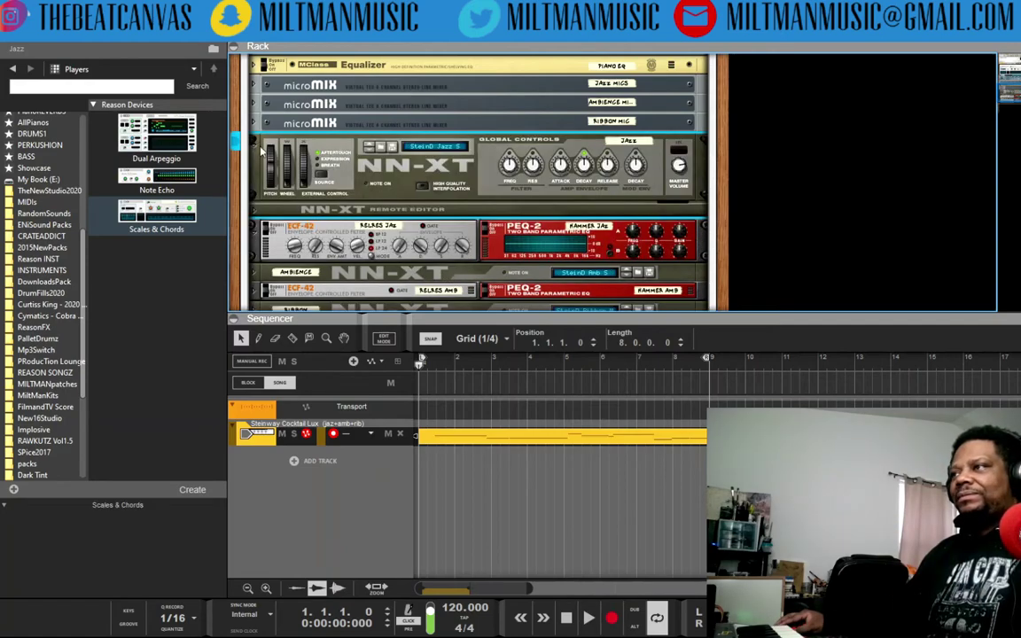
left_click(254, 210)
scroll(410, 193, "down", 5)
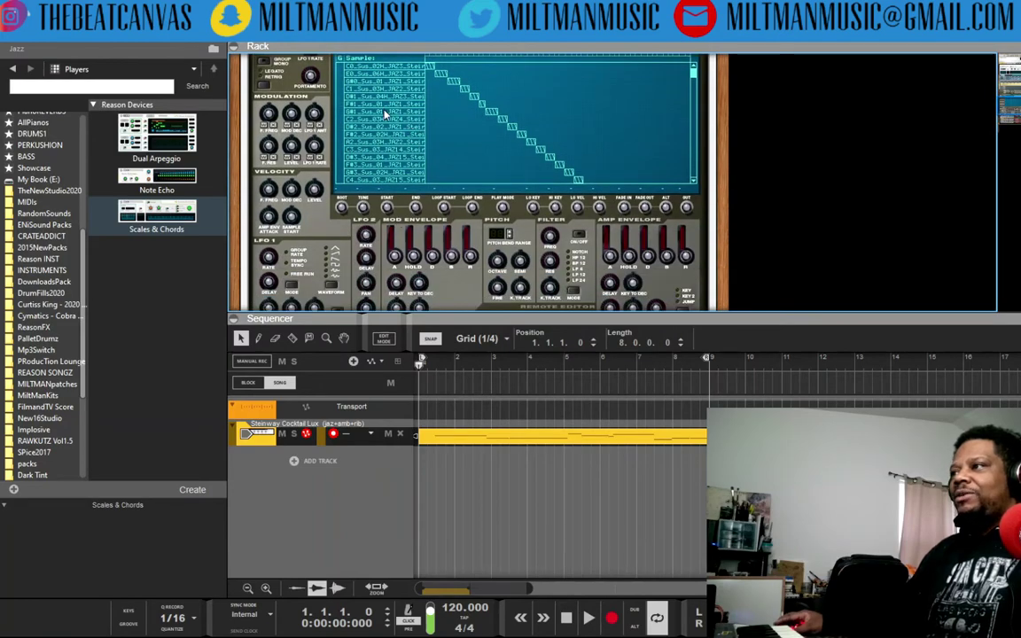
scroll(437, 142, "up", 5)
left_click(395, 258)
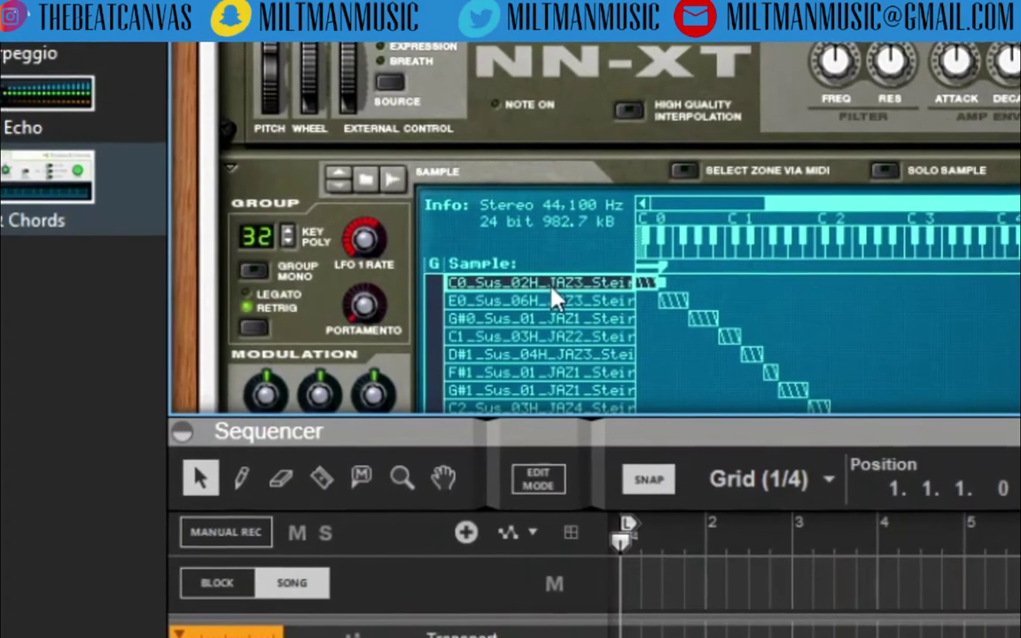
right_click(391, 260)
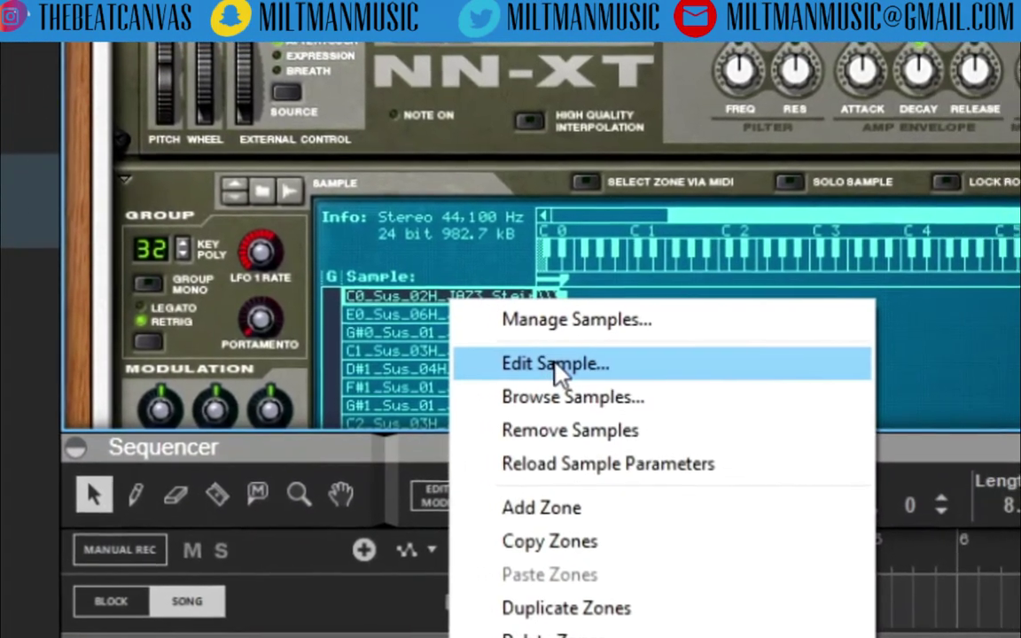
left_click(619, 355)
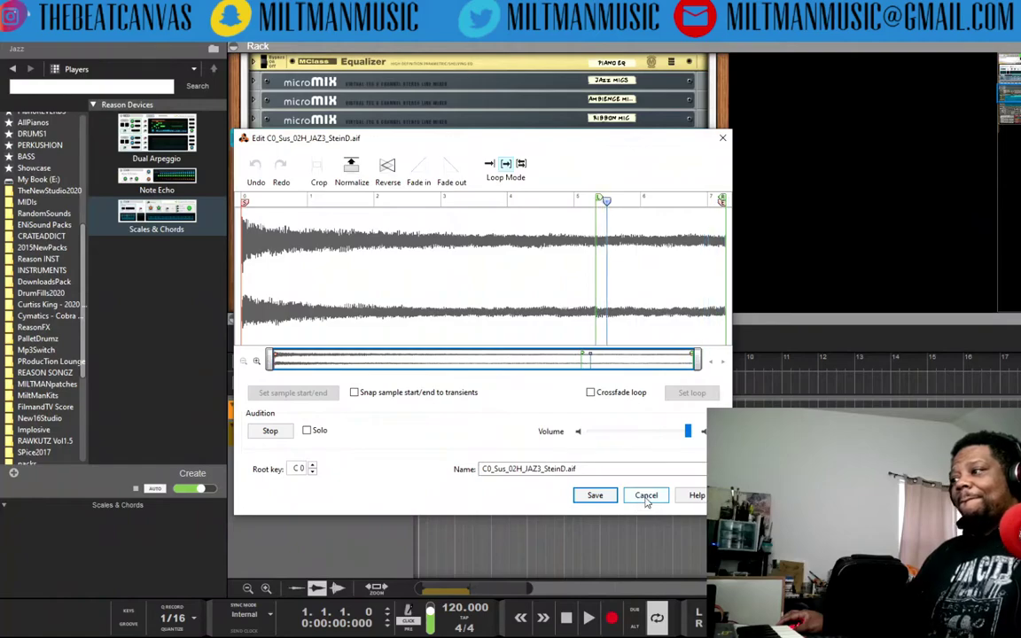
left_click(646, 496)
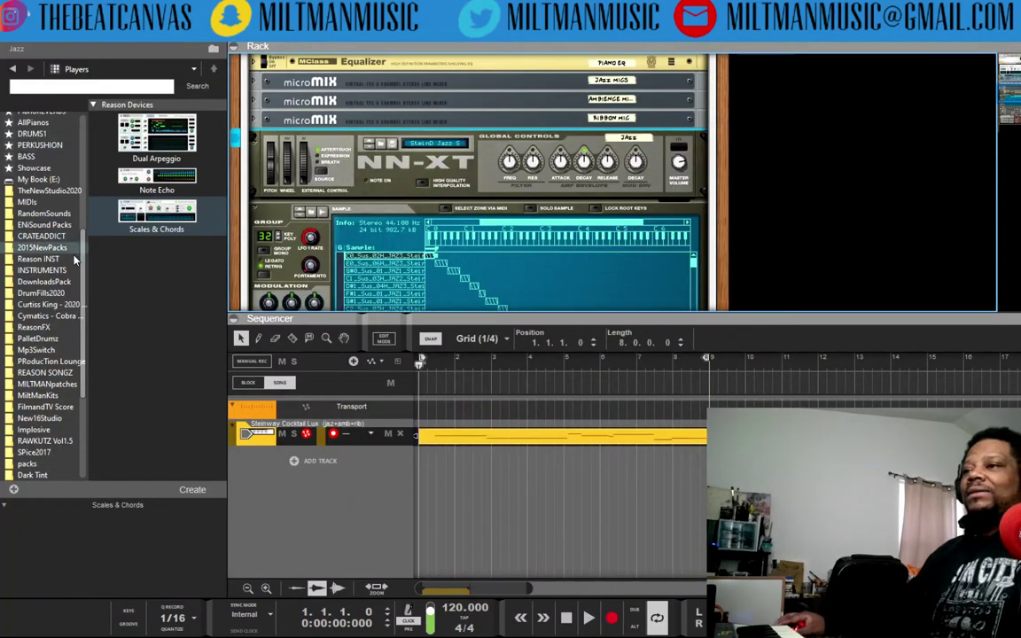
Step: Load 3. mood3 from jR_mood.sf2 in INSTRUMENTS as a new sampler and browse its zone lists
left_click(40, 270)
scroll(133, 248, "down", 5)
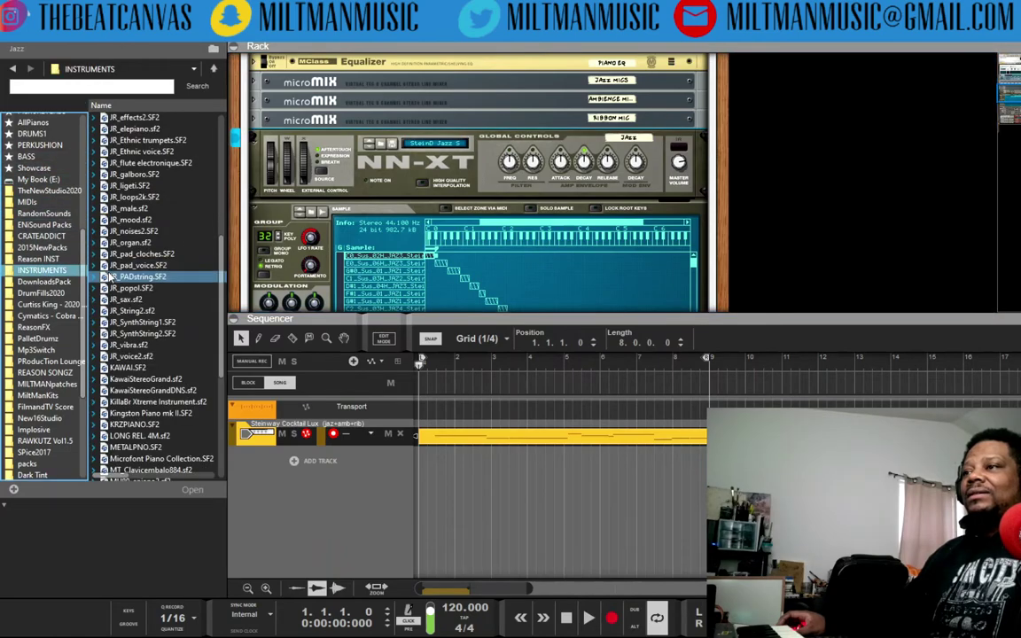
double_click(104, 242)
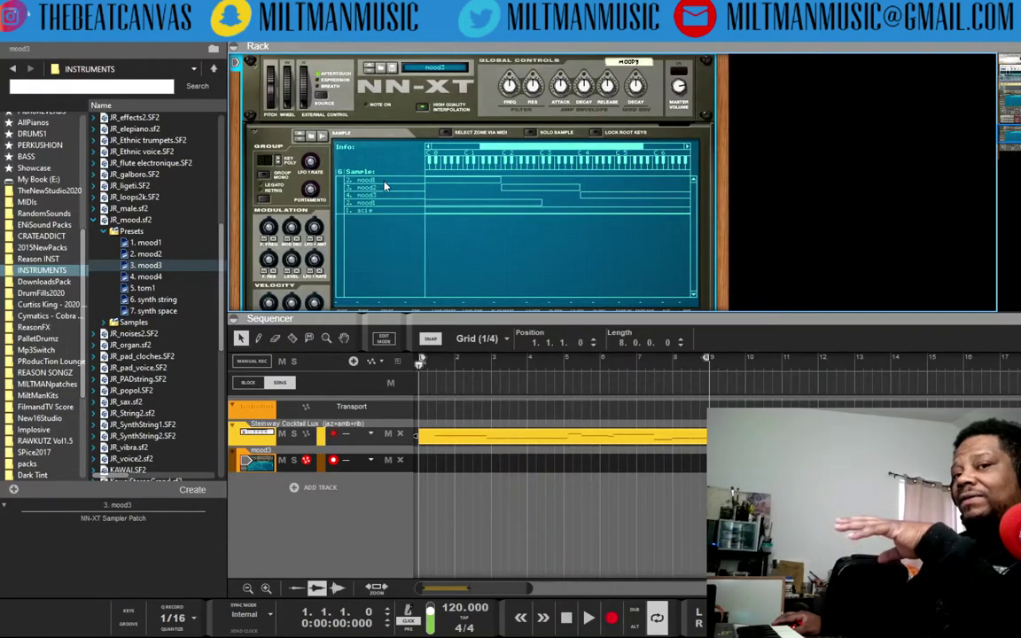
scroll(376, 177, "up", 10)
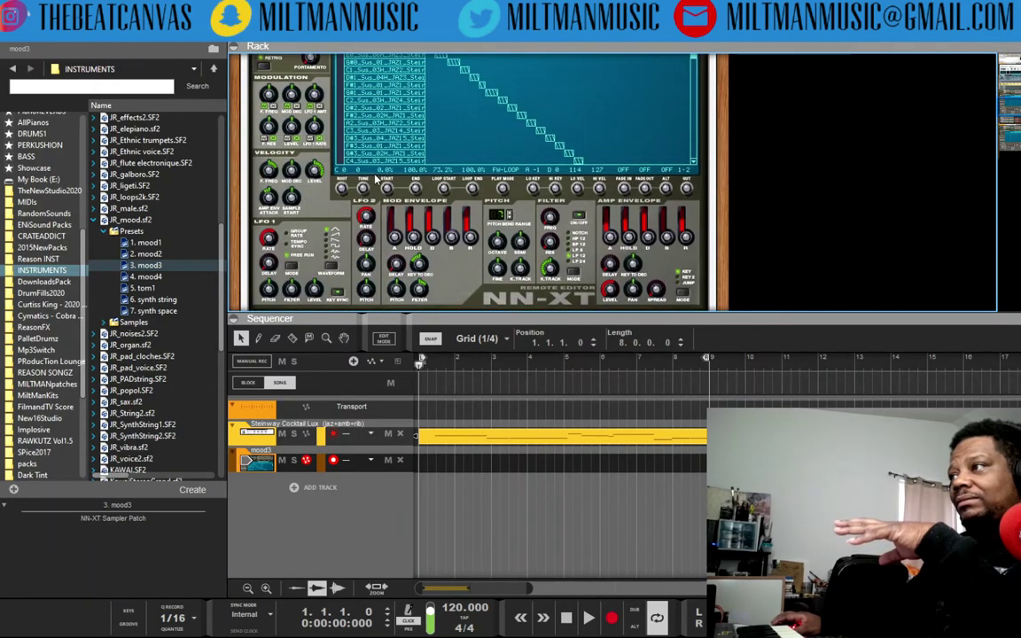
scroll(412, 199, "down", 2)
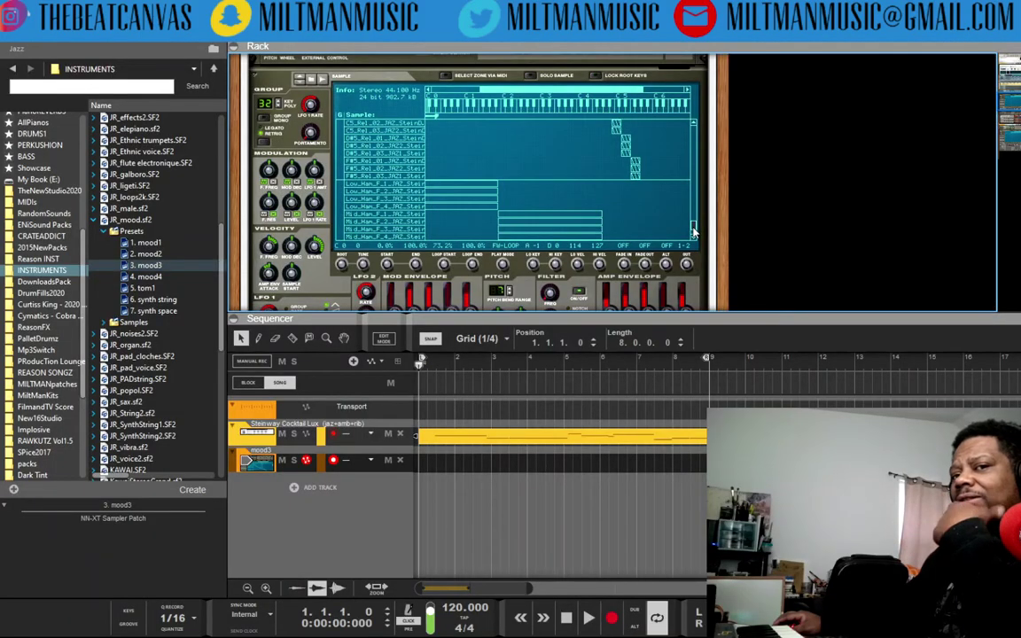
left_click_drag(695, 233, 614, 102)
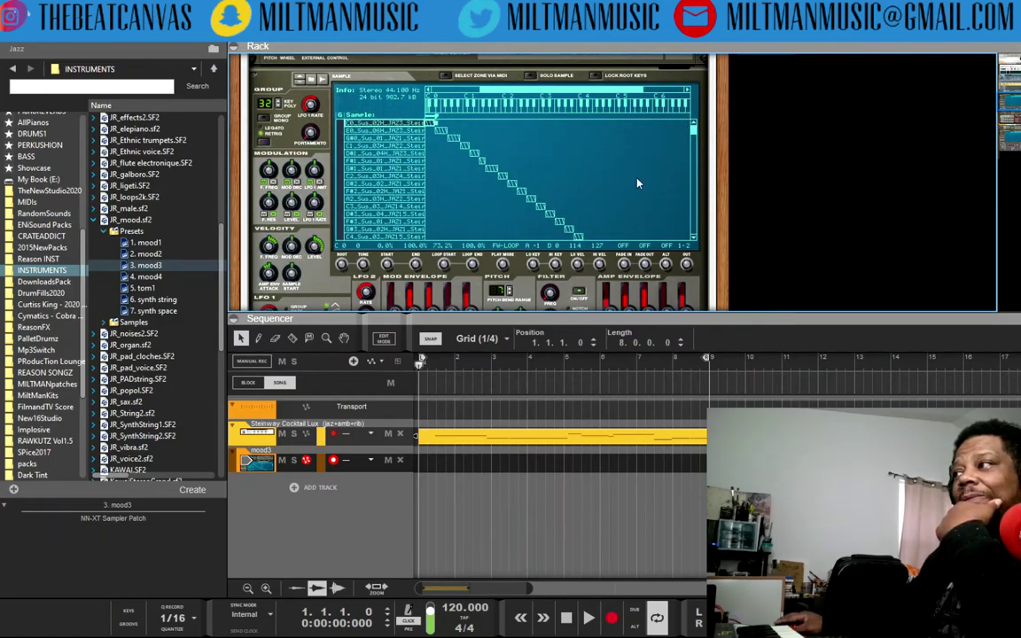
left_click_drag(693, 133, 698, 239)
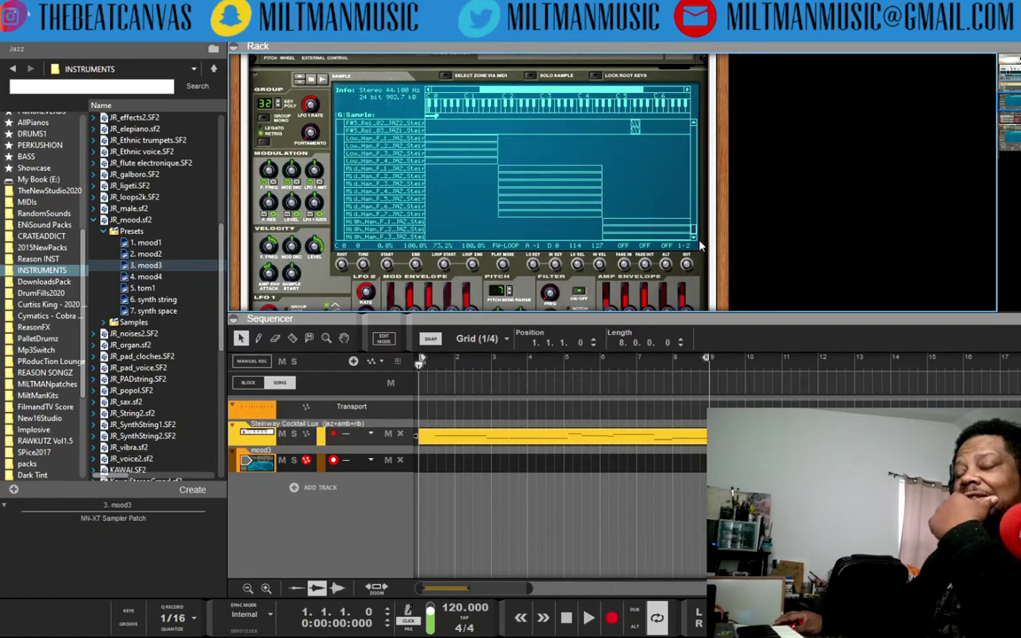
Step: Open the 2. mood1 sample in the sample editor and audition it twice
right_click(374, 140)
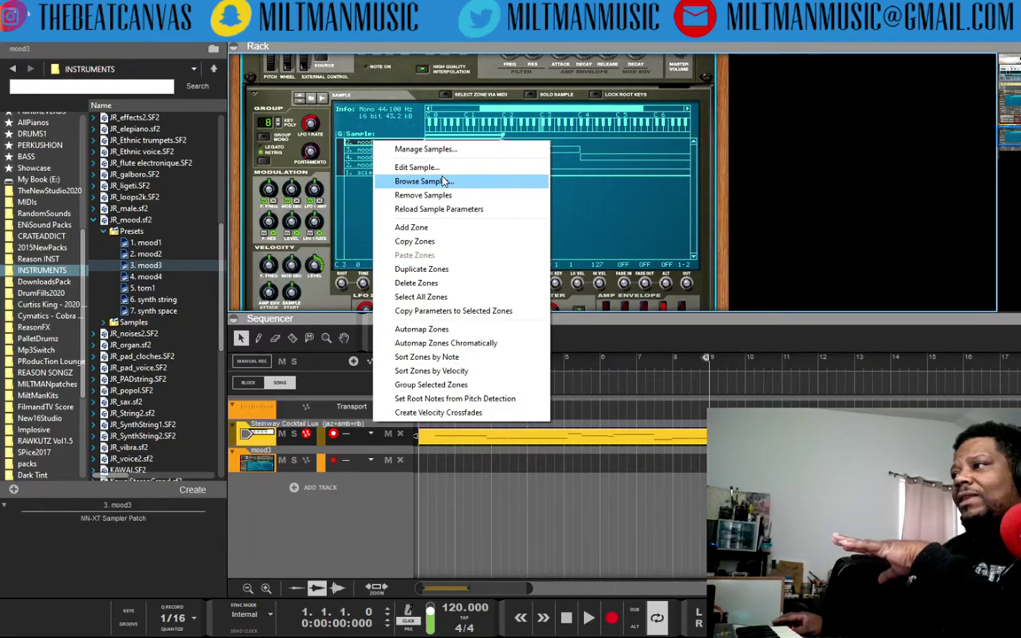
left_click(416, 167)
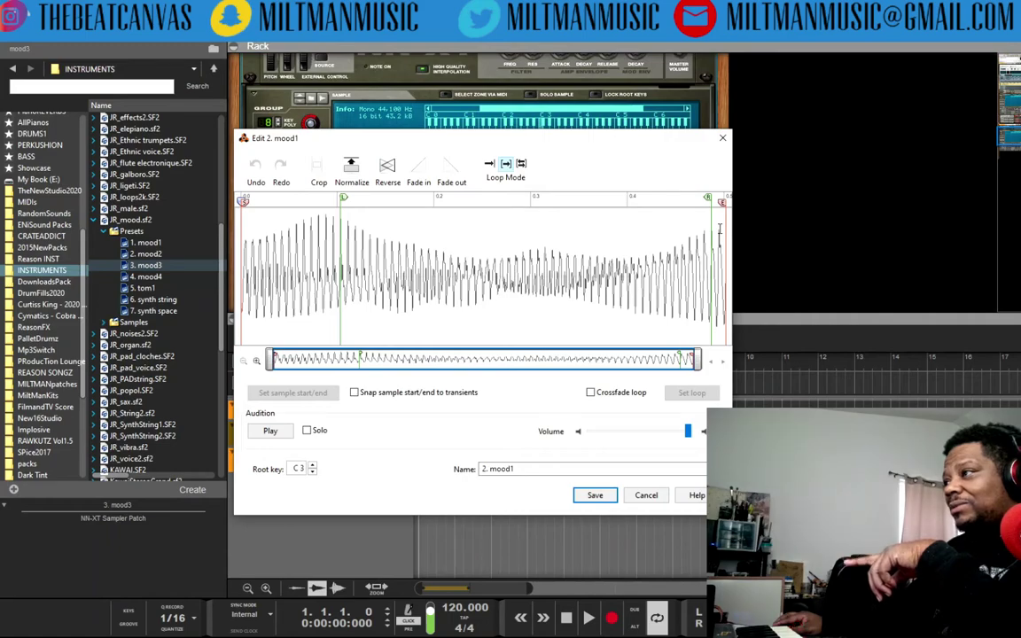
left_click(278, 432)
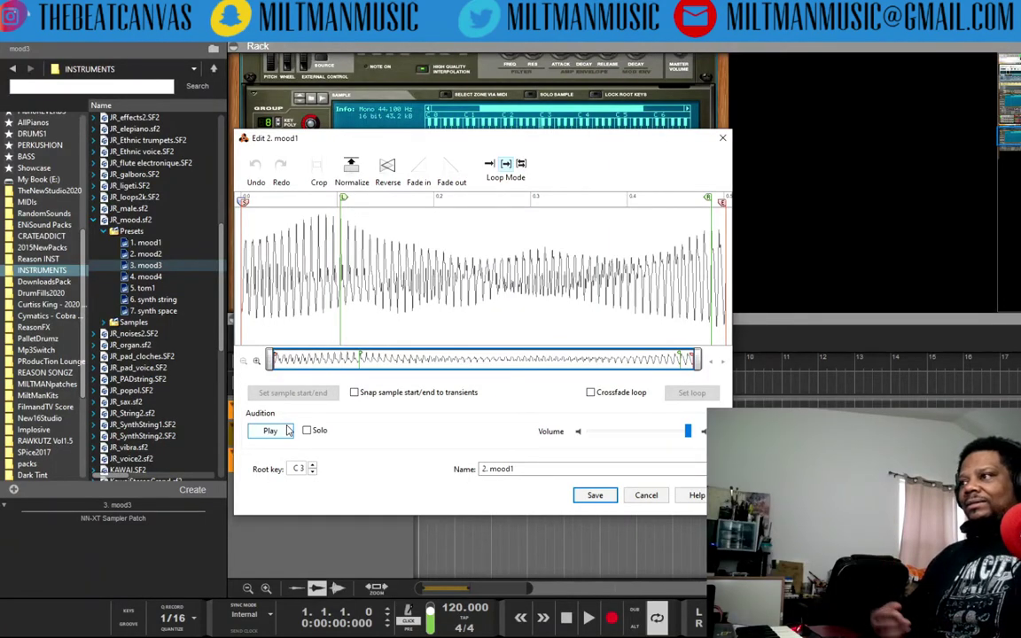
left_click(265, 431)
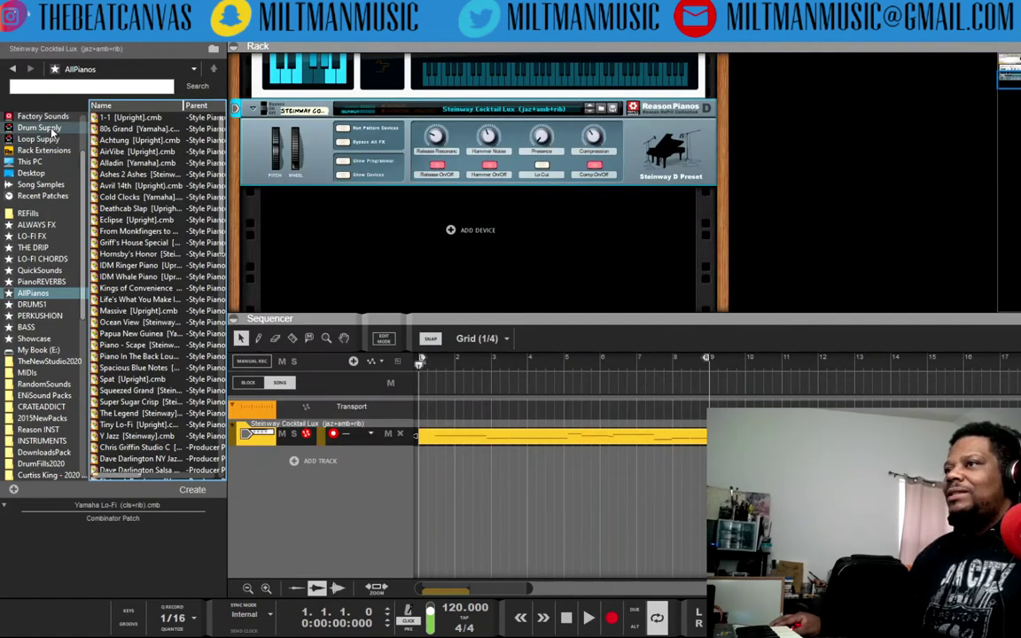
Step: Audition kick samples one by one in the Drum Supply 1. Bass Drums folder
left_click(51, 128)
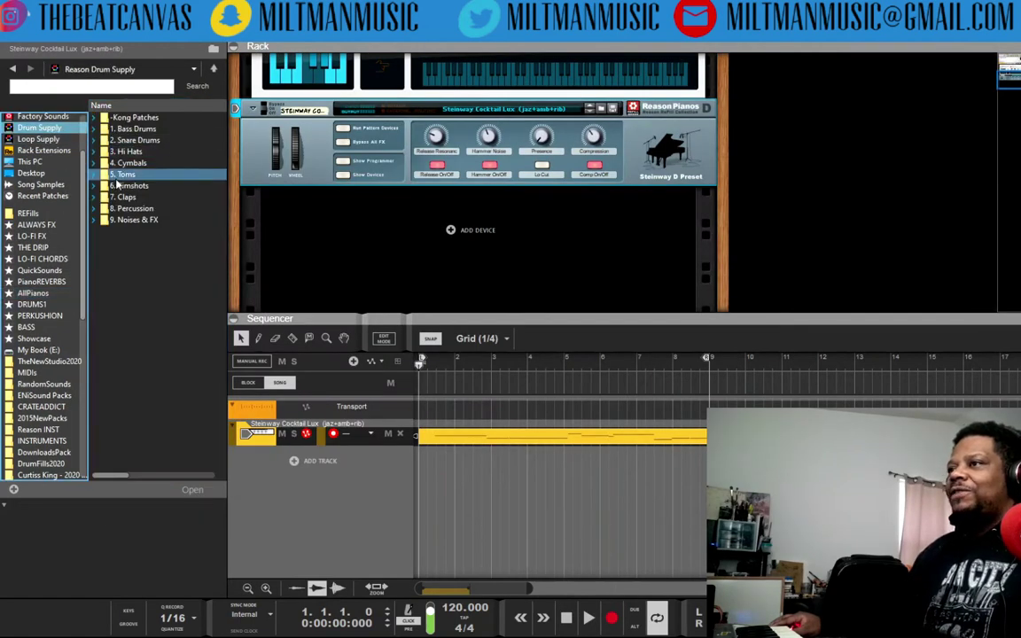
double_click(141, 131)
left_click(148, 139)
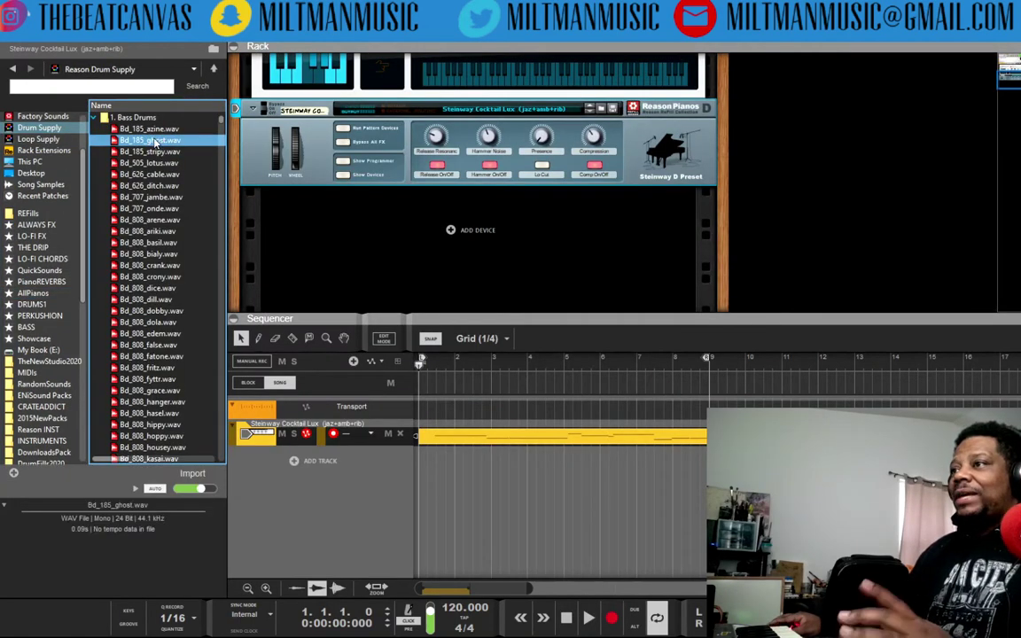
key("Down")
key("Down")
key("Down")
key("Down")
key("Down")
key("Down")
key("Down")
key("Down")
key("Down")
key("Down")
key("Down")
key("Down")
key("Down")
key("Down")
key("Down")
key("Down")
key("Down")
key("Down")
key("Down")
key("Down")
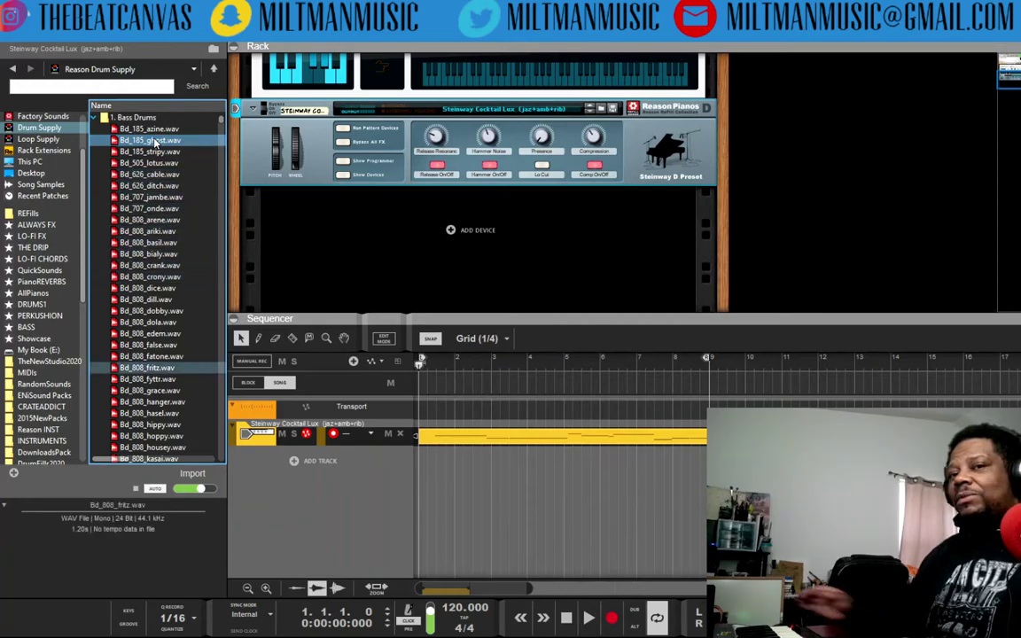
key("Home")
key("Down")
key("Down")
key("Down")
key("Down")
key("Down")
key("Down")
key("Down")
key("Down")
key("Down")
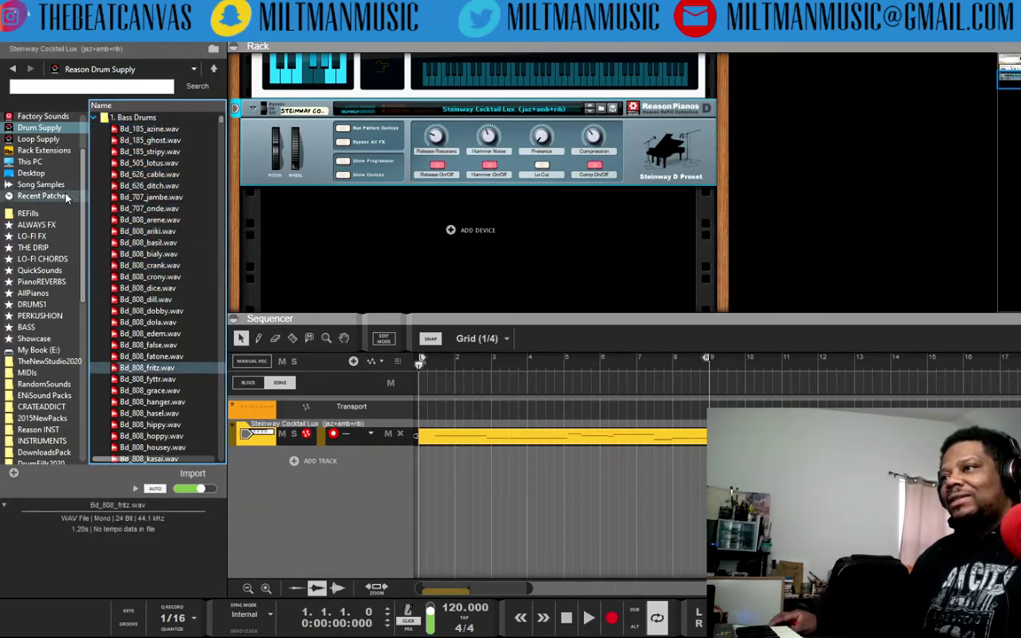
scroll(45, 178, "up", 3)
Step: Show the Effects location and scroll through Reason's built-in effect devices
left_click(31, 128)
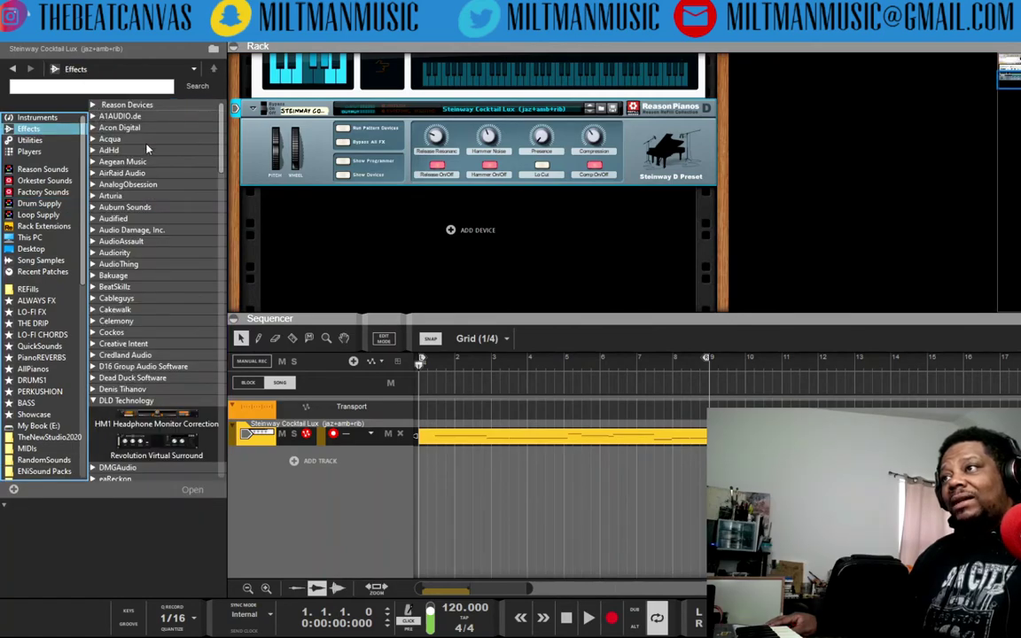
scroll(156, 266, "down", 10)
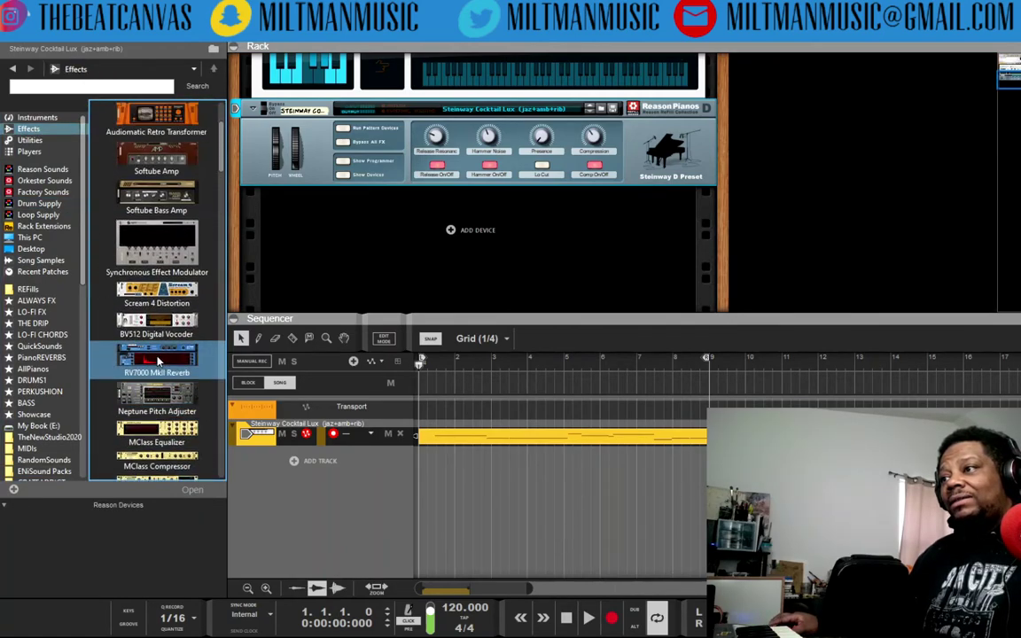
scroll(158, 357, "up", 3)
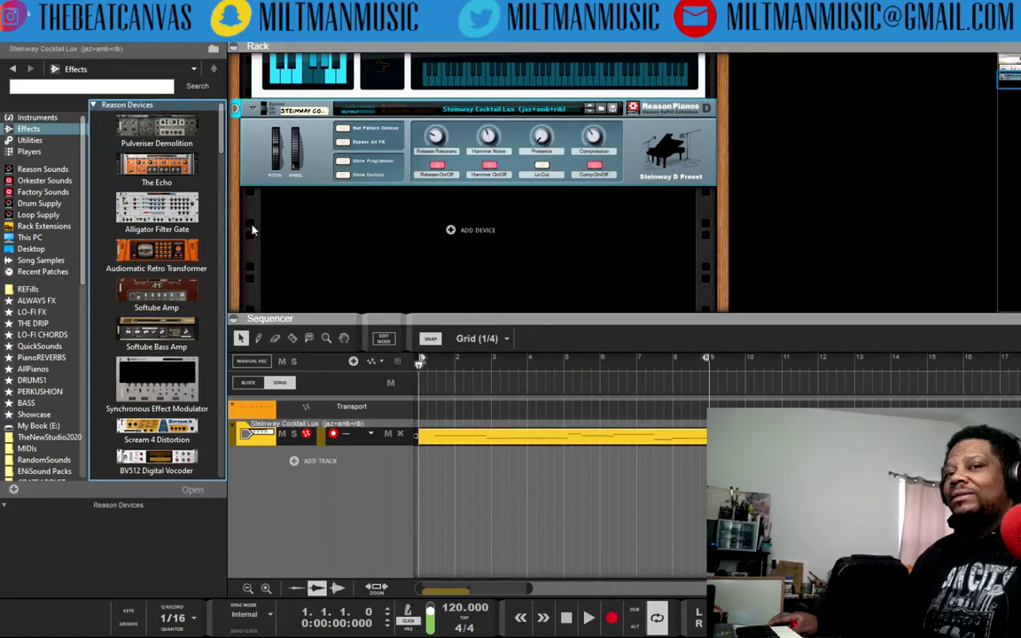
scroll(194, 268, "down", 10)
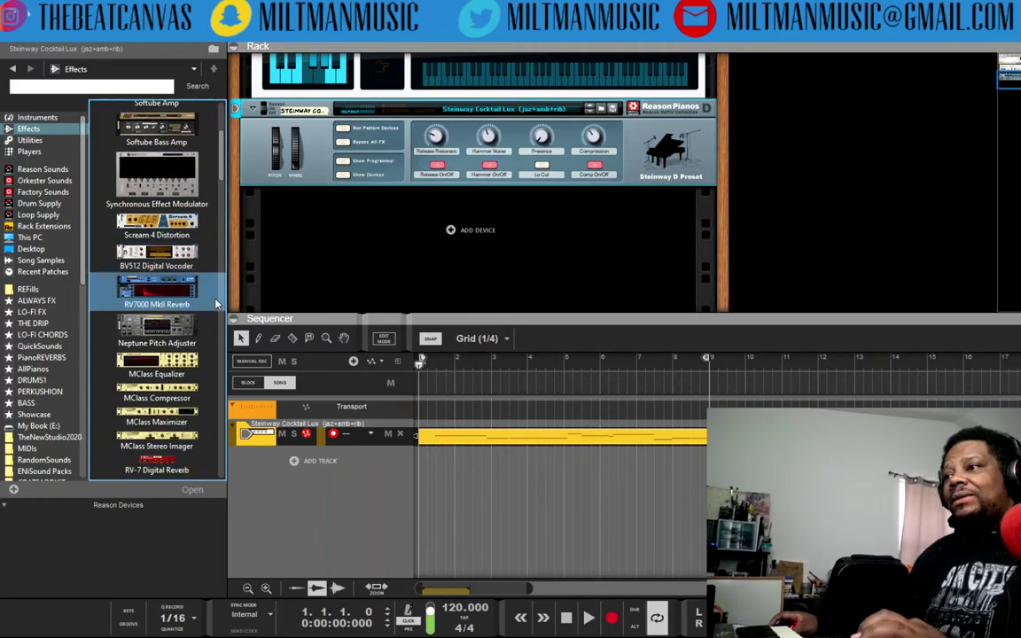
scroll(212, 311, "down", 1)
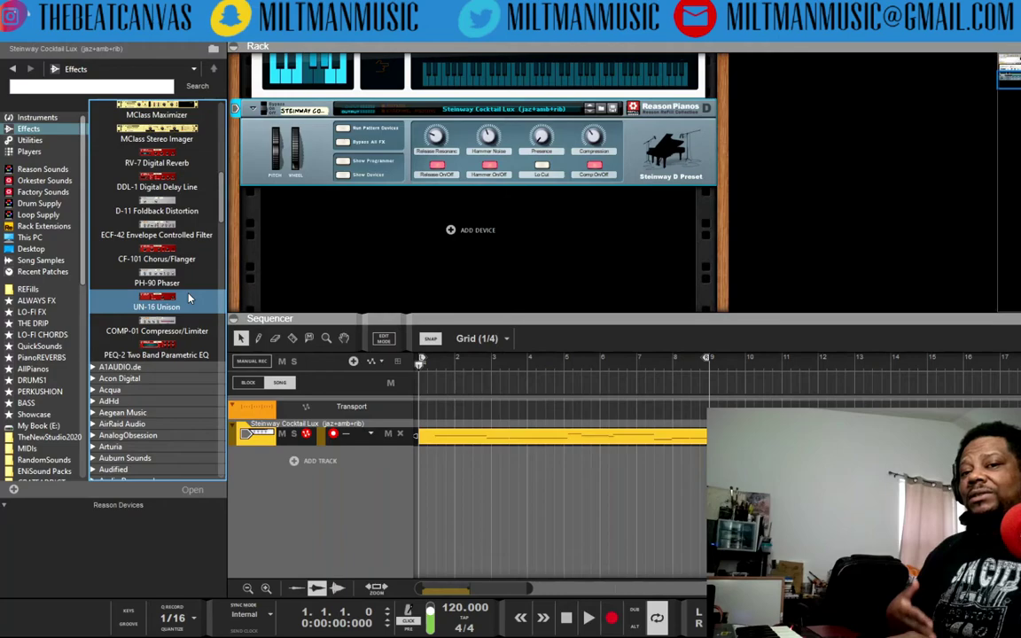
scroll(188, 299, "up", 5)
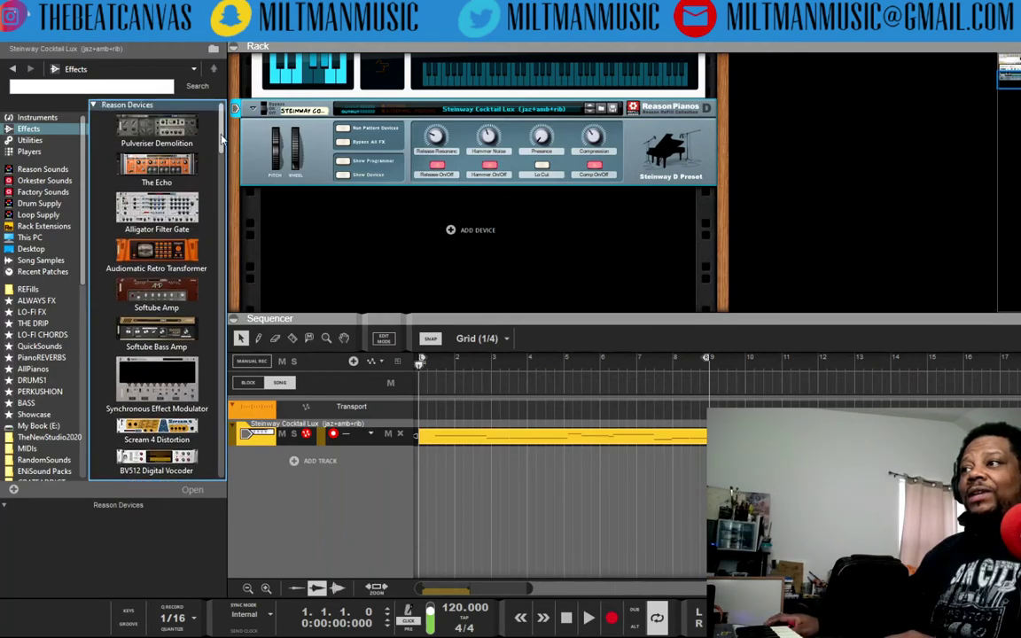
mouse_move(156, 128)
left_mouse_down()
mouse_move(387, 228)
mouse_move(391, 220)
mouse_move(448, 358)
mouse_move(421, 366)
left_mouse_up()
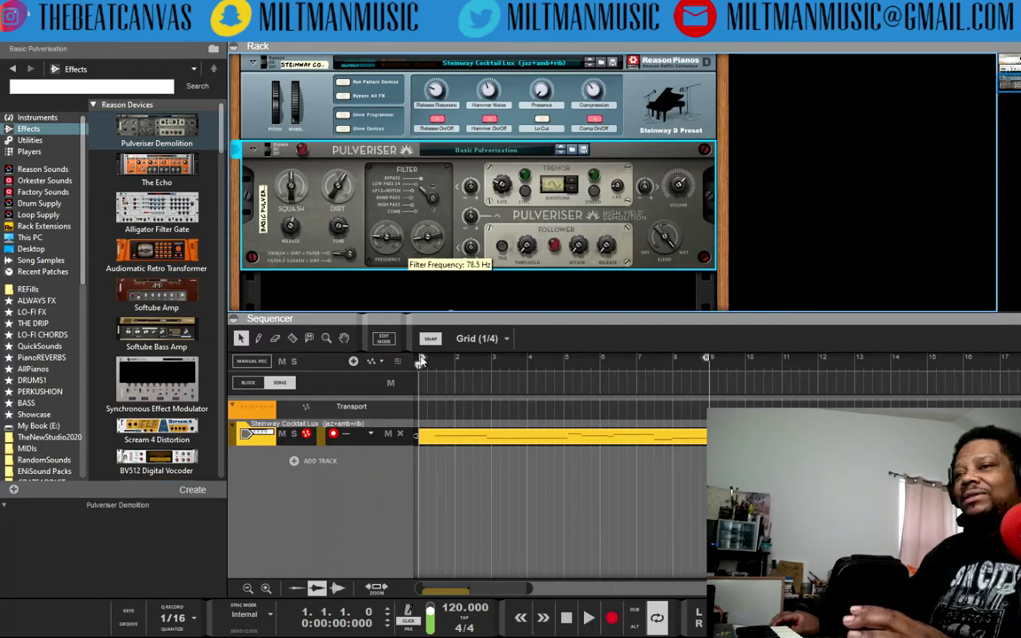
right_click(420, 157)
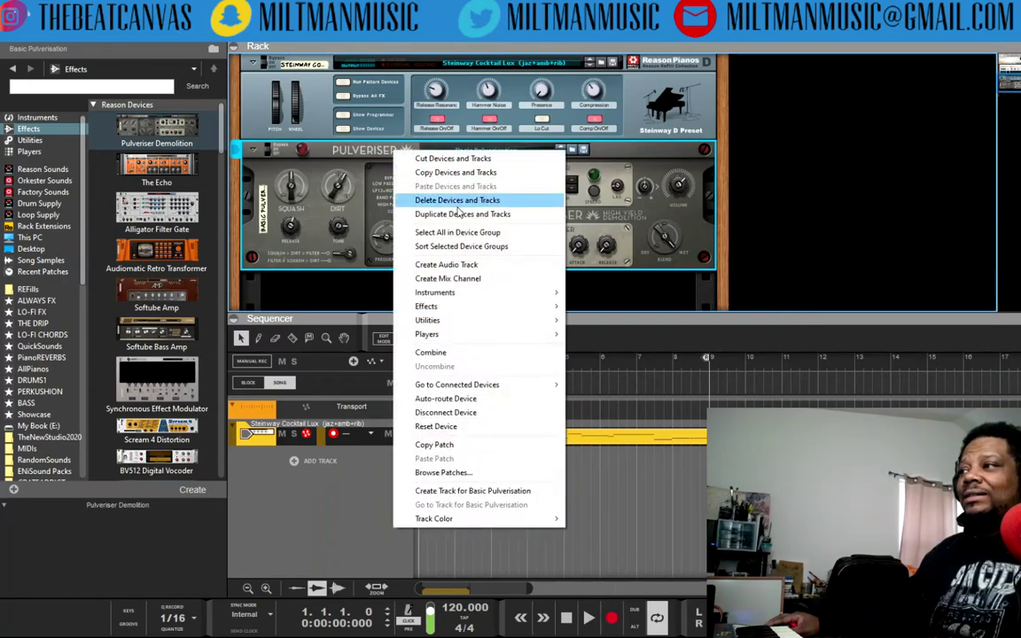
left_click(424, 200)
Step: Confirm removing the Pulveriser from the rack and return to Reason
left_click(504, 351)
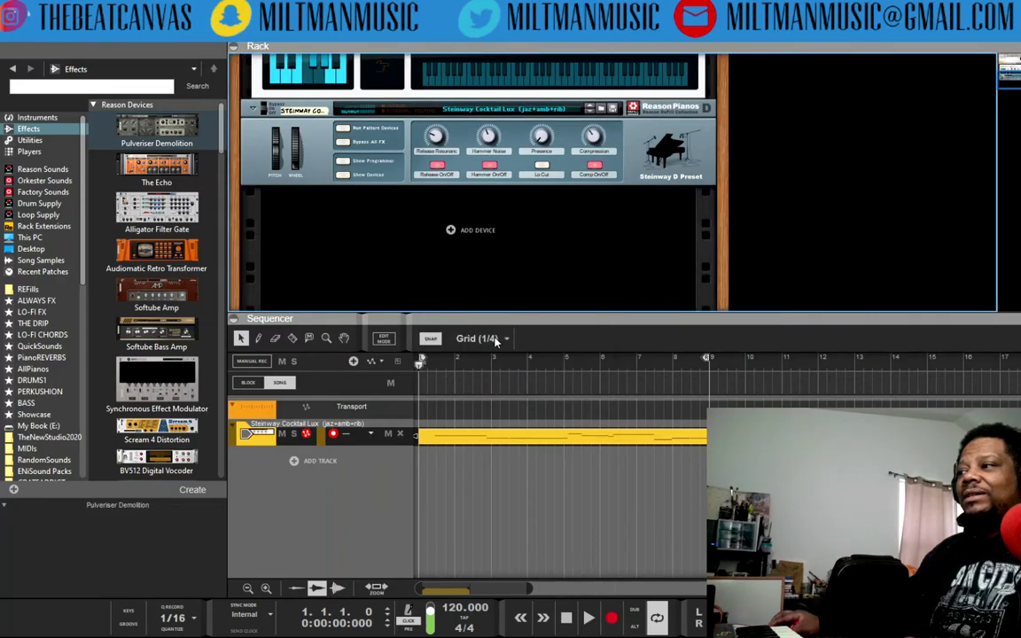
key("alt+Tab")
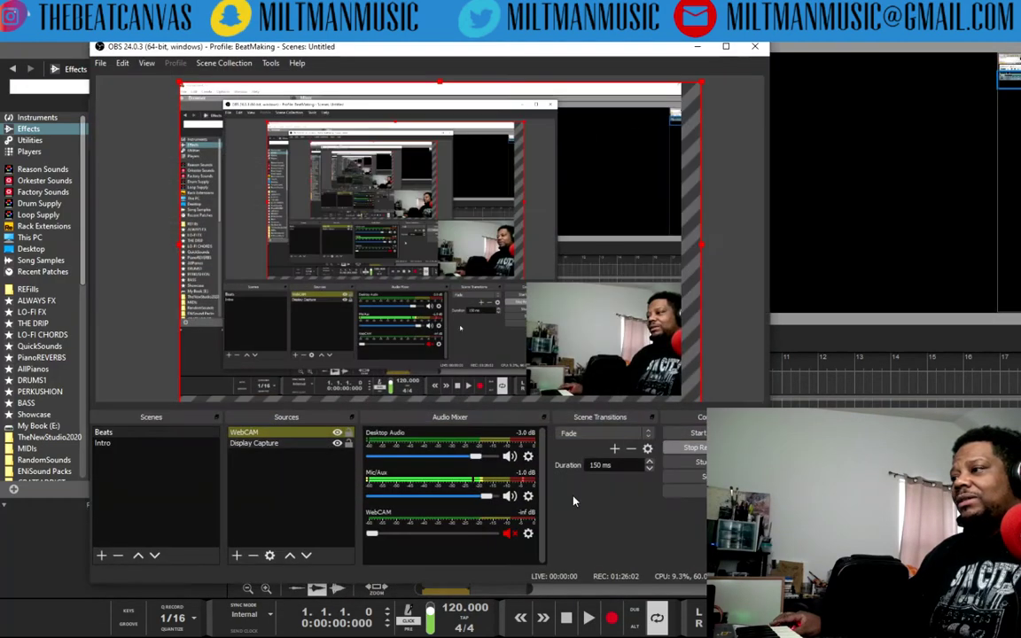
left_click(720, 88)
scroll(461, 289, "up", 3)
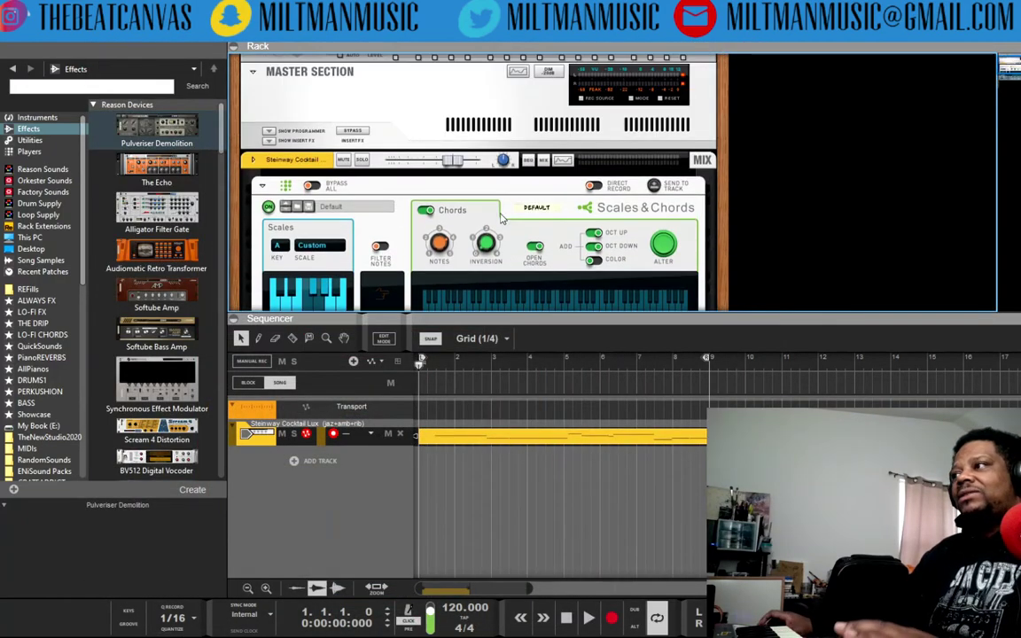
scroll(390, 276, "down", 1)
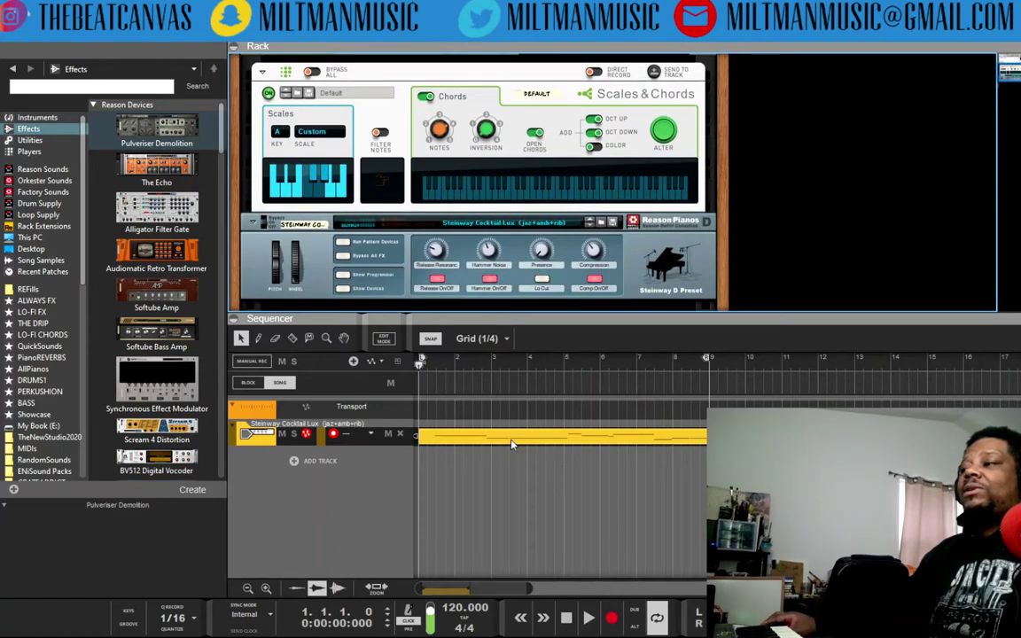
Step: Select the piano clip and look at the Scales & Chords and Note Echo players
left_click(478, 436)
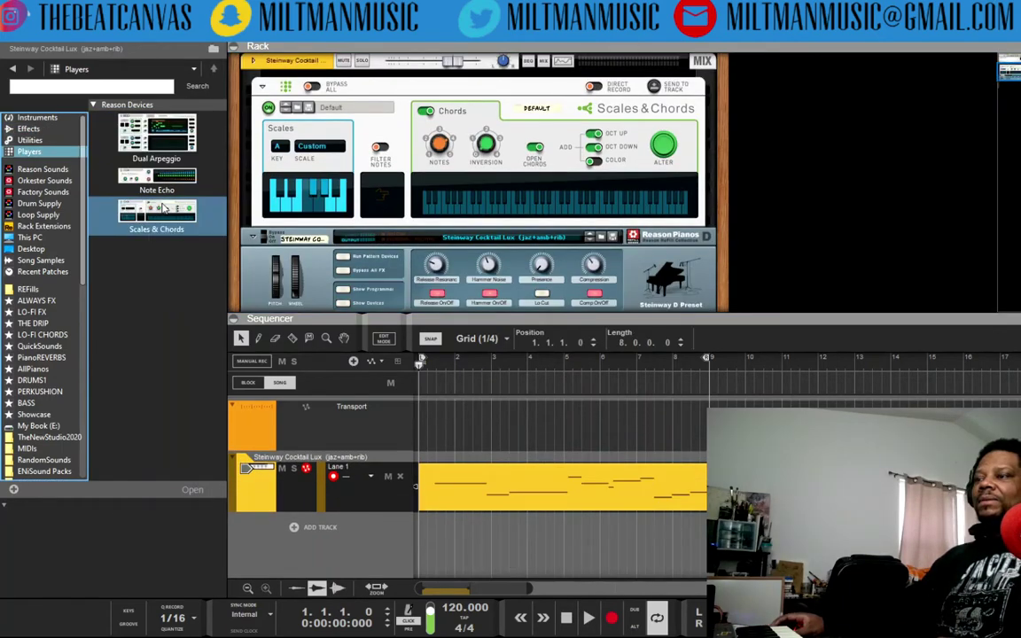
left_click(172, 180)
left_click(163, 226)
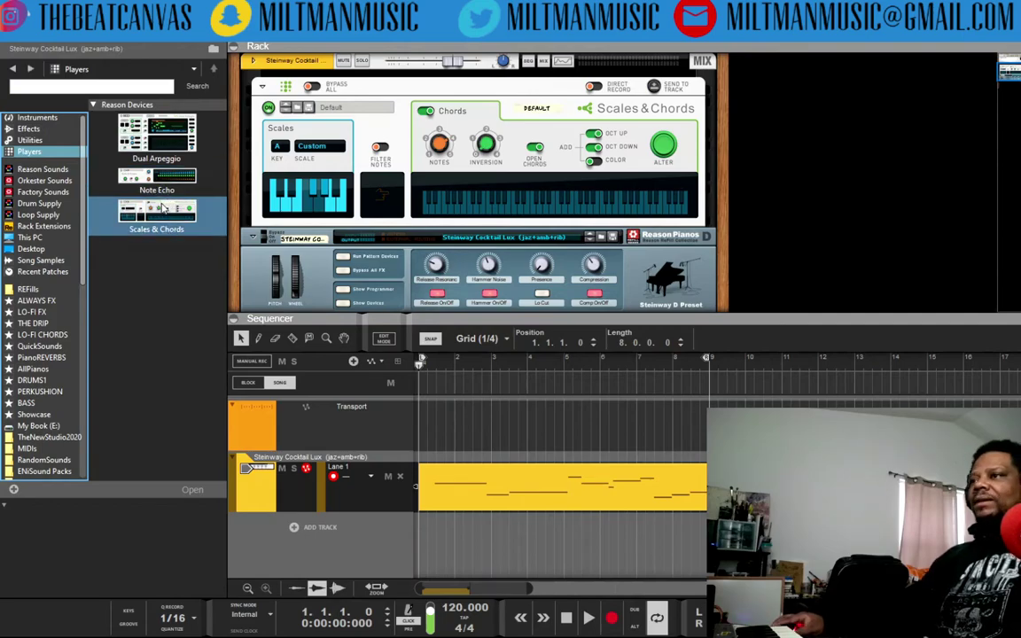
left_click(162, 182)
Step: Drag a Dual Arpeggio player into the rack onto the piano
left_click(167, 145)
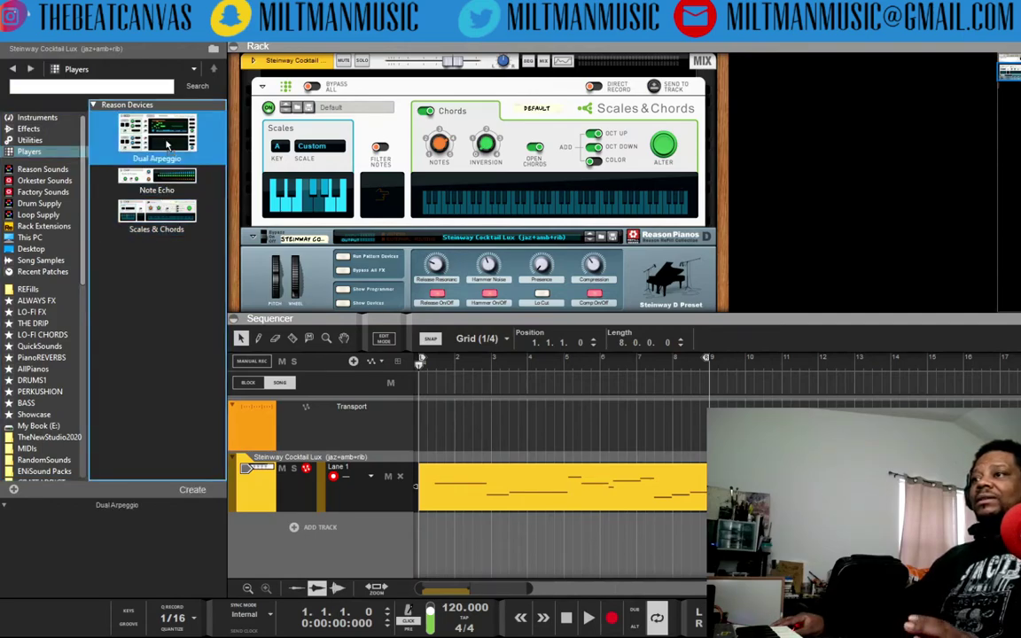
left_click_drag(167, 145, 419, 241)
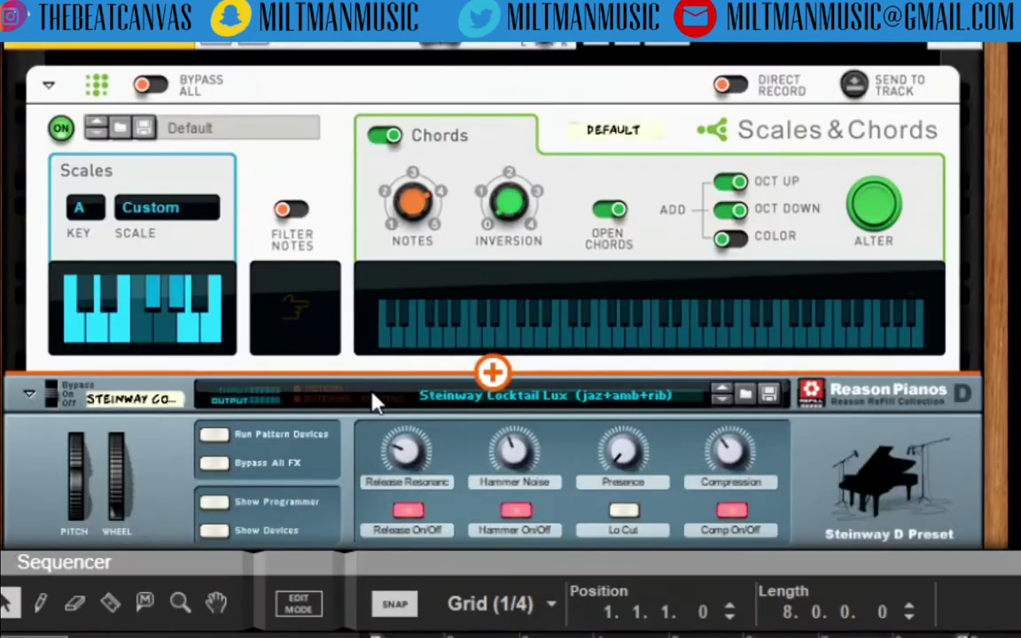
left_click_drag(372, 402, 371, 399)
Step: Load the Percy -SP patch and set Arp 1 to 1/16 rate and 2 octaves
left_click(204, 121)
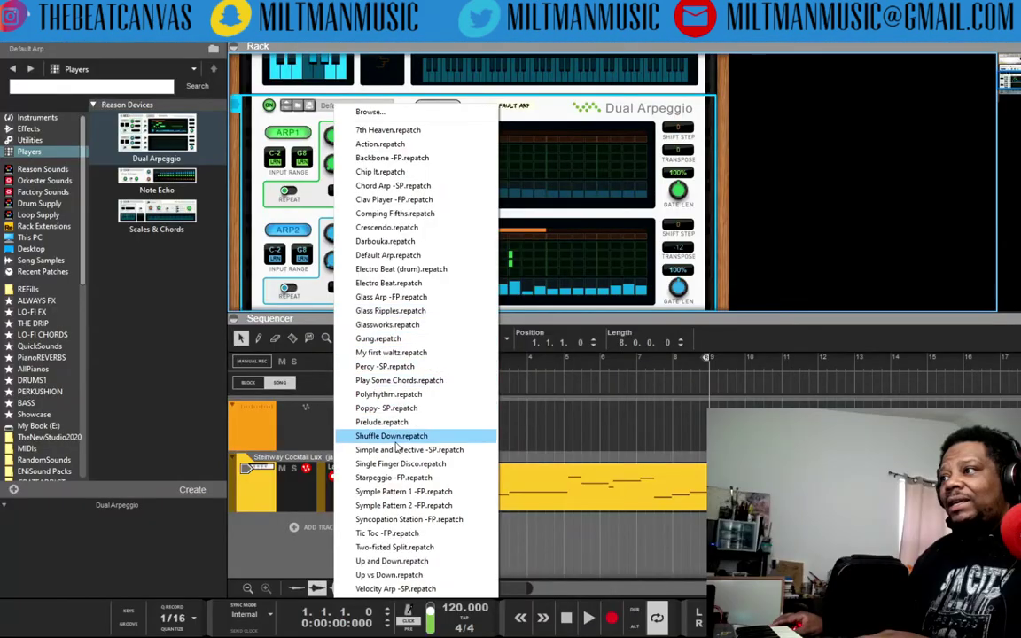
left_click(397, 368)
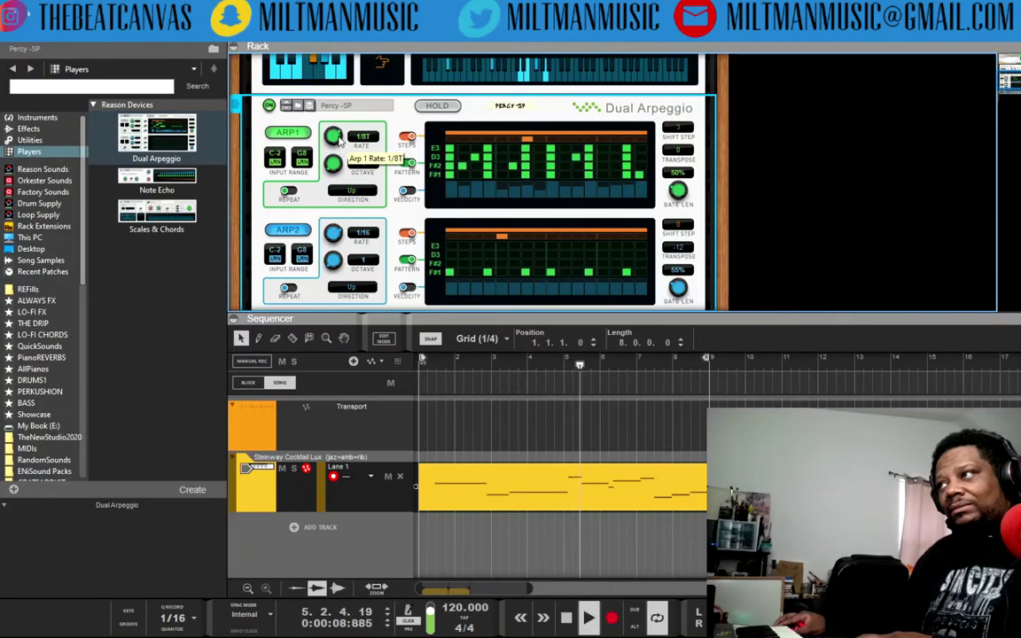
left_click_drag(338, 142, 337, 163)
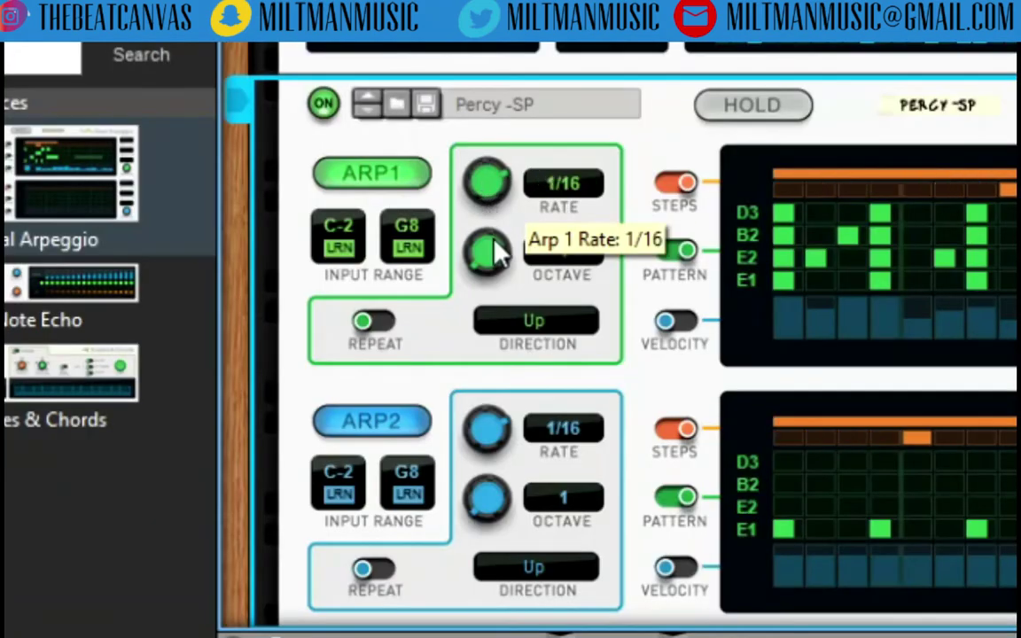
left_click_drag(497, 253, 492, 192)
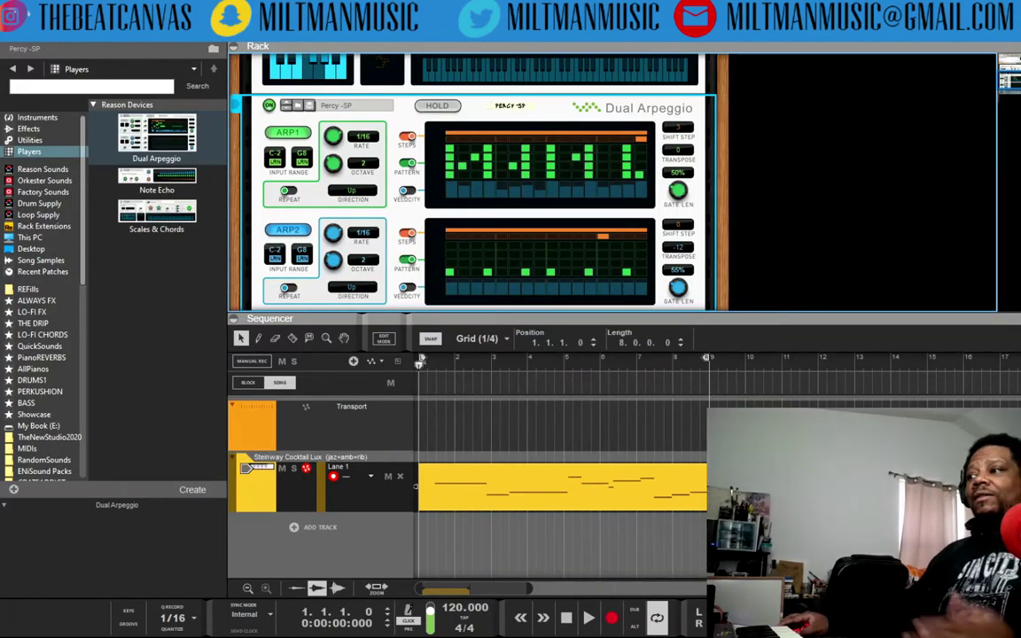
left_click(419, 487)
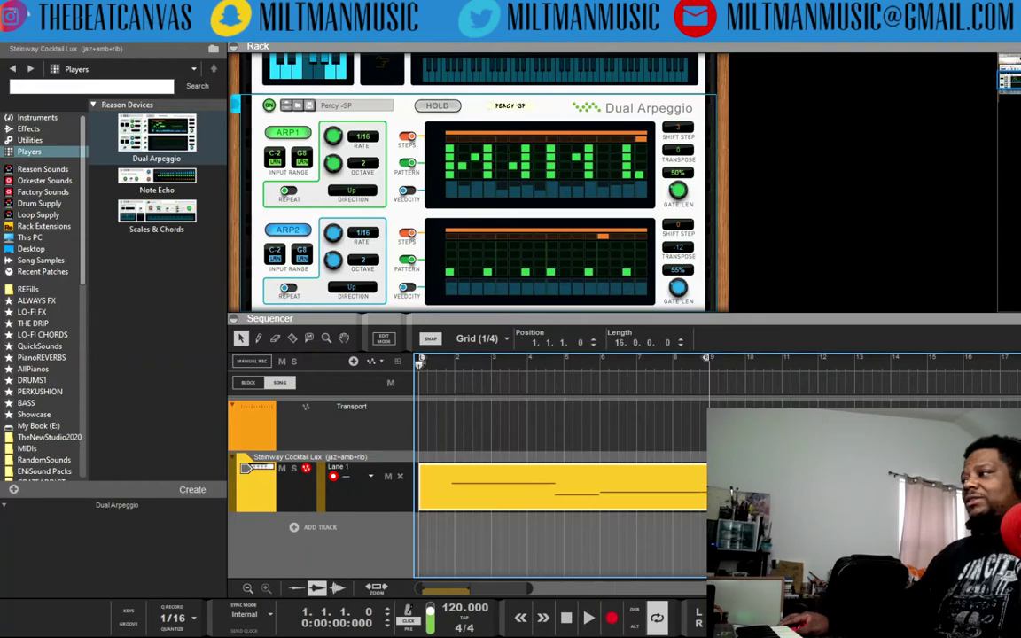
Step: Move the song end marker to bar 17 and play the arpeggiated piano part
mouse_move(707, 358)
left_mouse_down()
mouse_move(885, 355)
mouse_move(997, 387)
left_mouse_up()
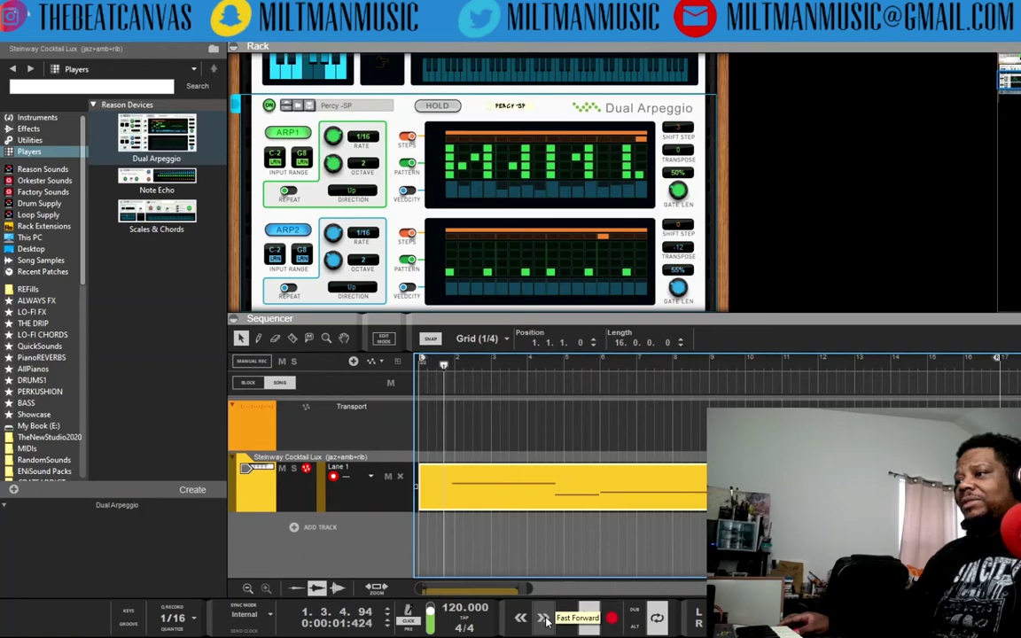
key("space")
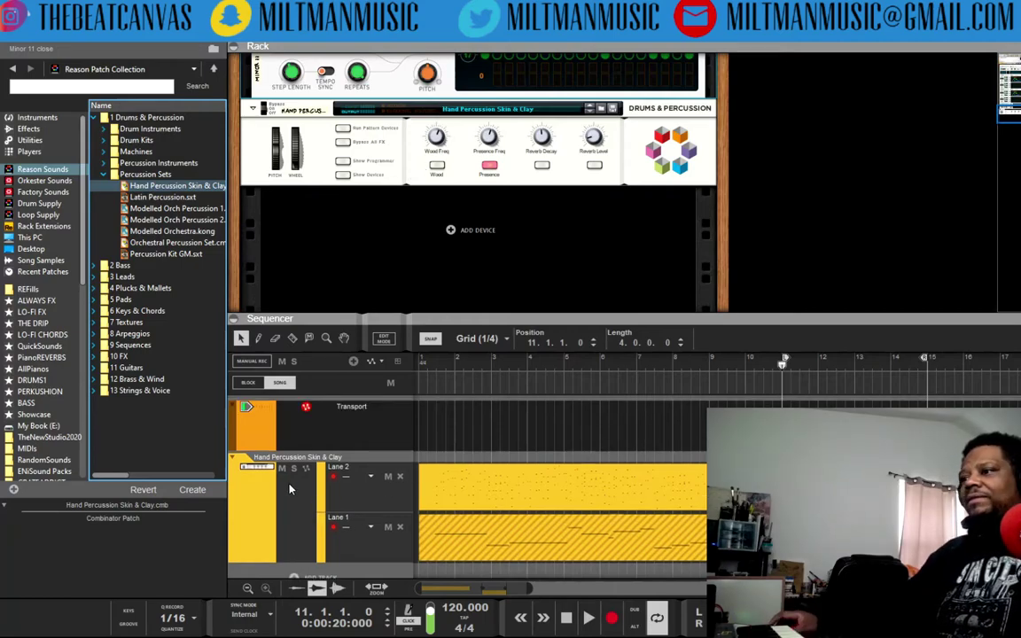
Step: Select and record-arm the Hand Percussion Skin & Clay track
left_click(286, 509)
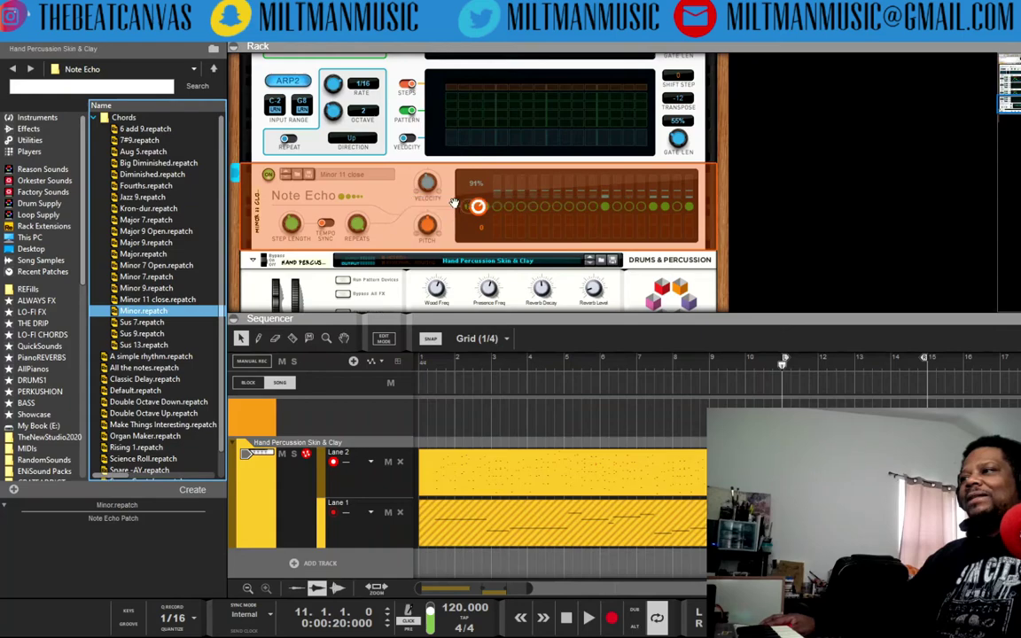
Step: Add the Minor Note Echo patch, switch on the Percy -SP Dual Arpeggio, and play from bar 11
left_click_drag(453, 203, 453, 203)
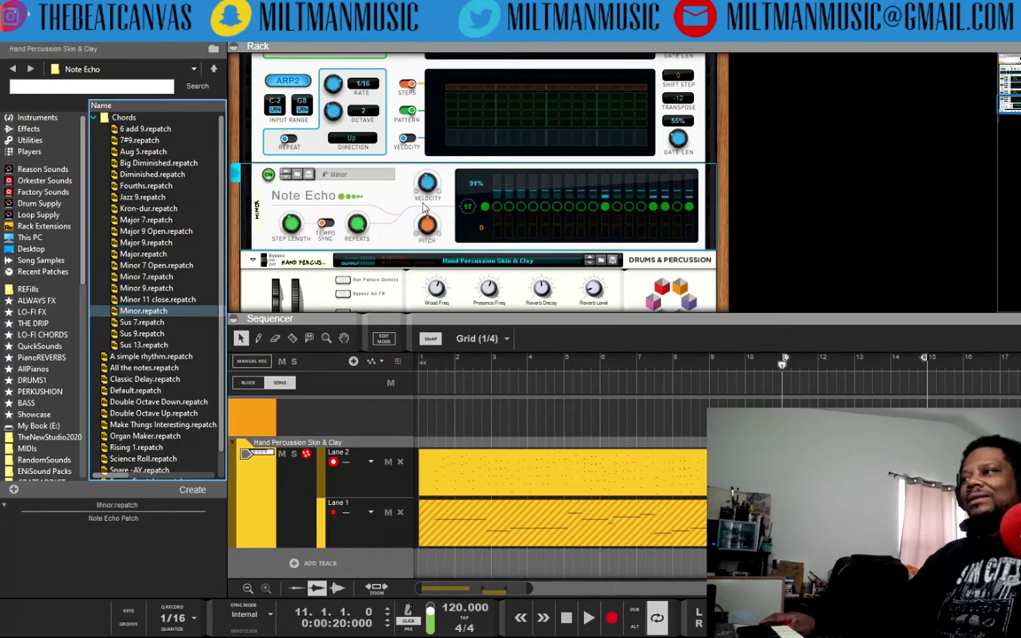
scroll(453, 203, "up", 3)
left_click(269, 146)
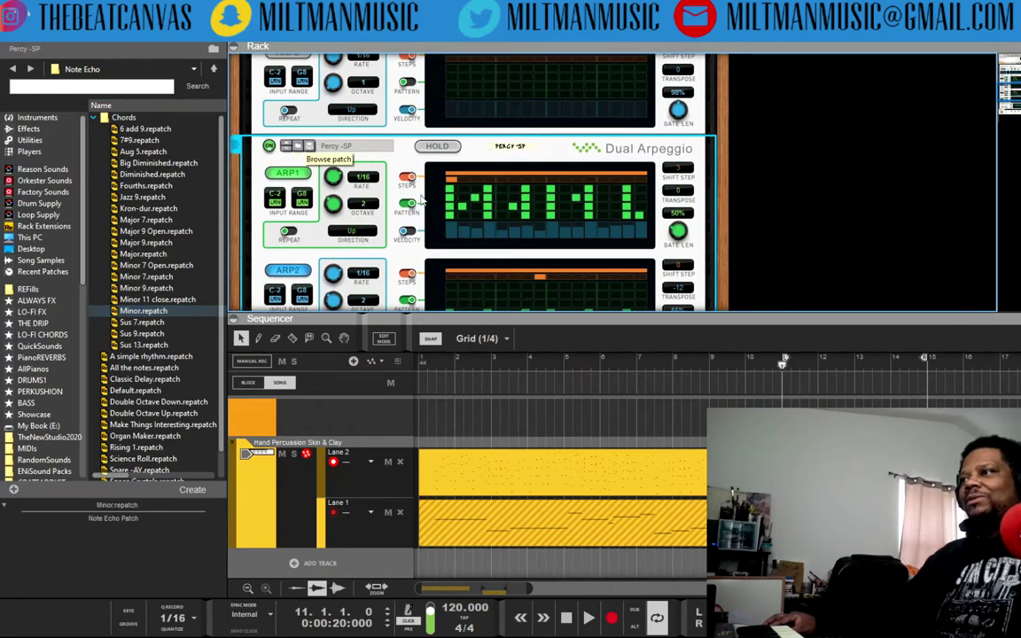
left_click(588, 618)
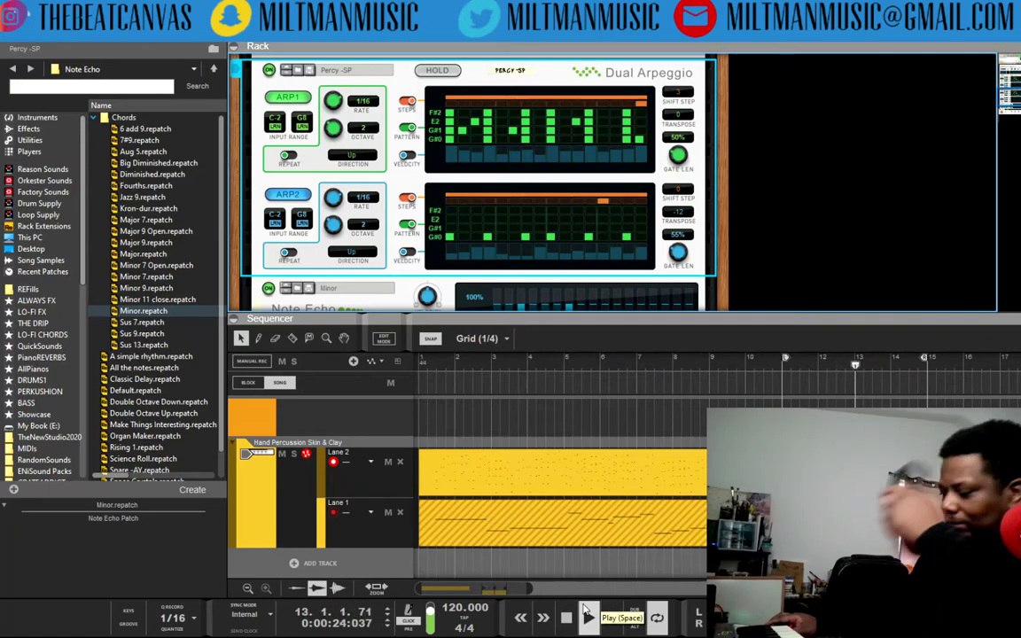
Step: Stop the percussion song with Space so the position returns to bar 11
key("space")
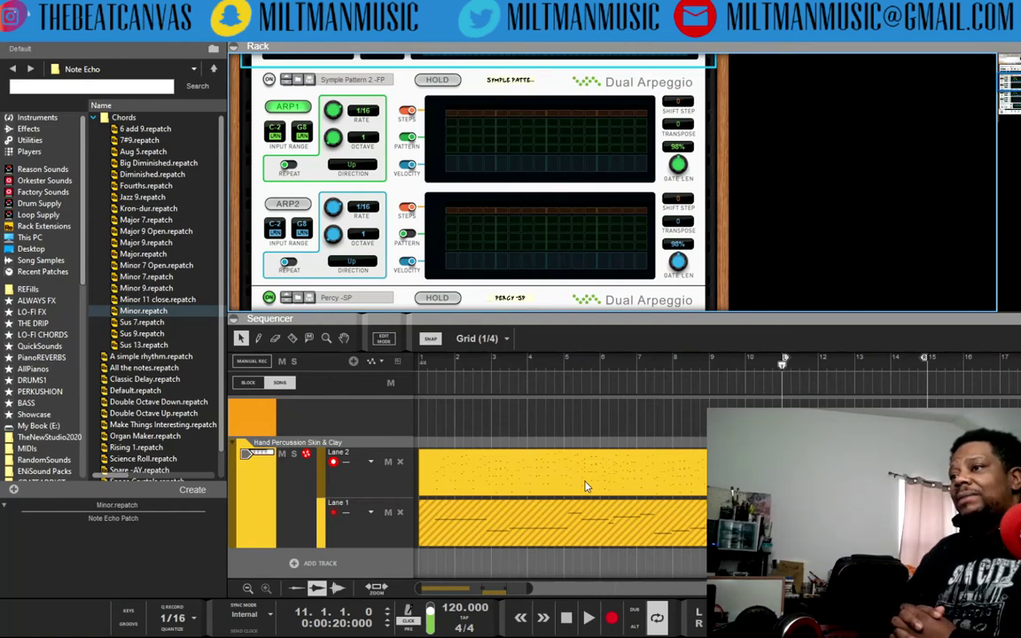
Step: Open REASON SONGZ in the Browser and expand its STUDIO2016 folder
scroll(74, 382, "down", 8)
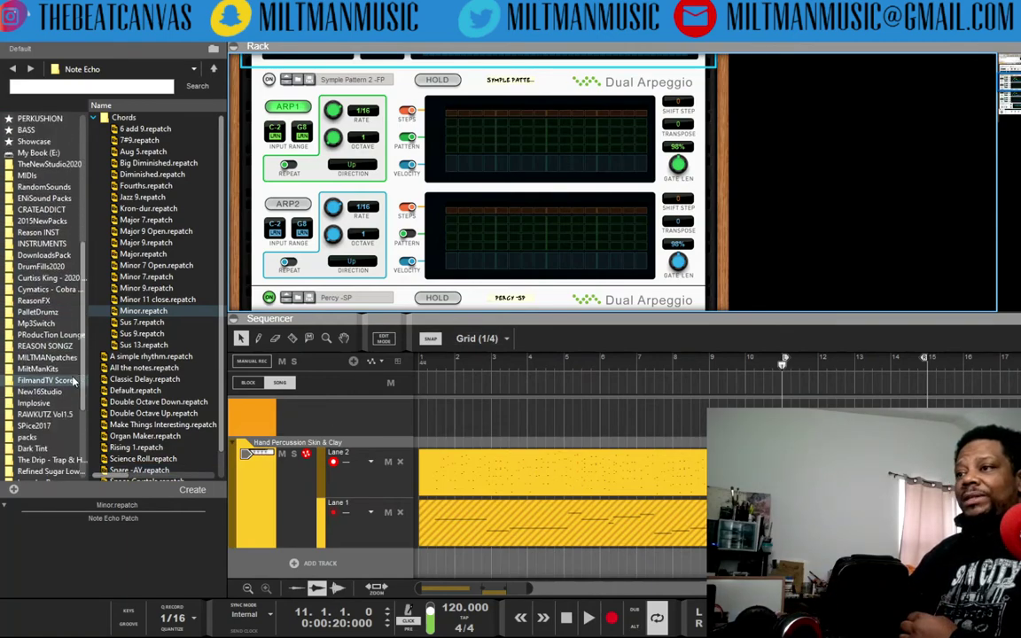
scroll(73, 381, "down", 1)
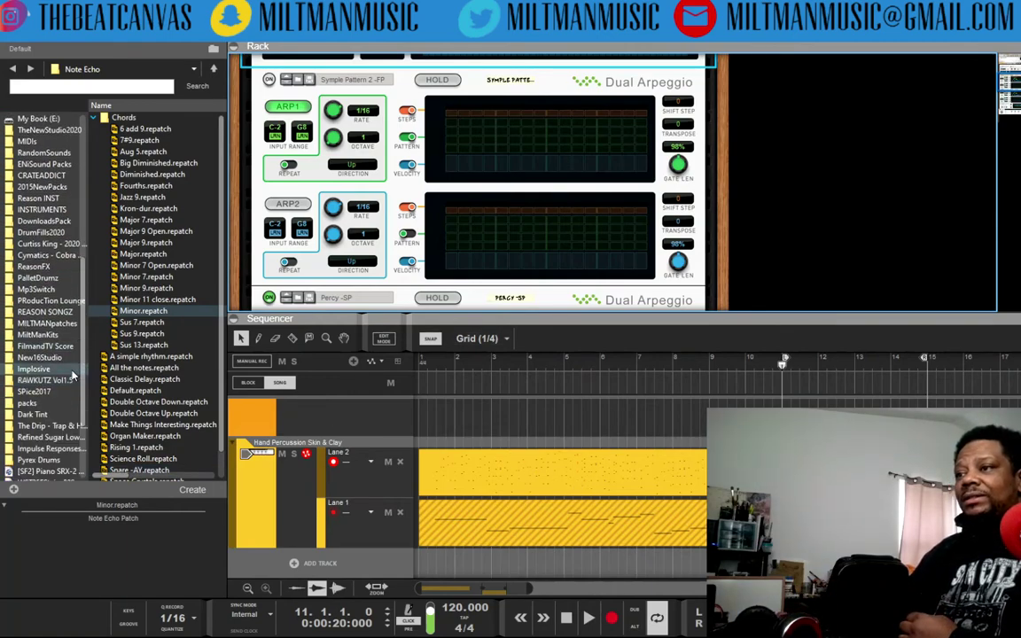
left_click(74, 314)
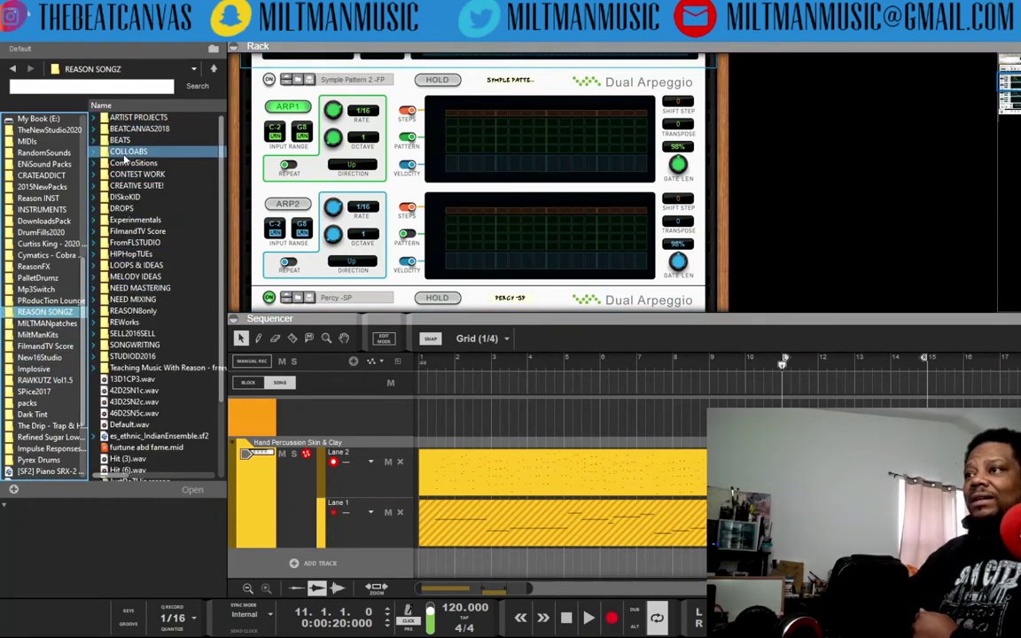
scroll(126, 416, "down", 3)
scroll(127, 417, "up", 3)
double_click(133, 356)
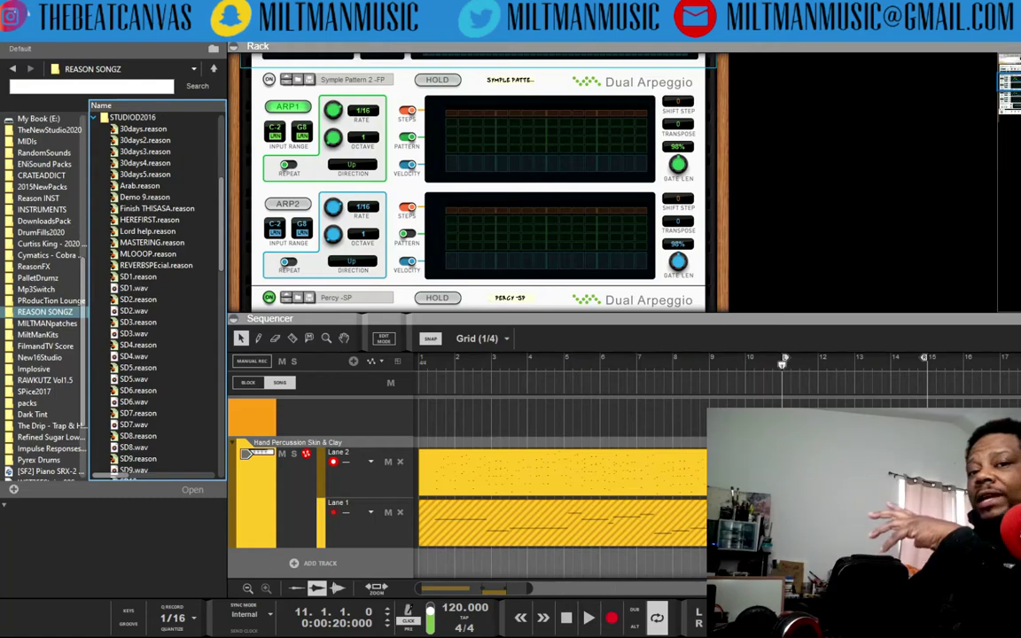
Step: Look through the SD files in STUDIO2016 and open SD9.reason
left_click(138, 288)
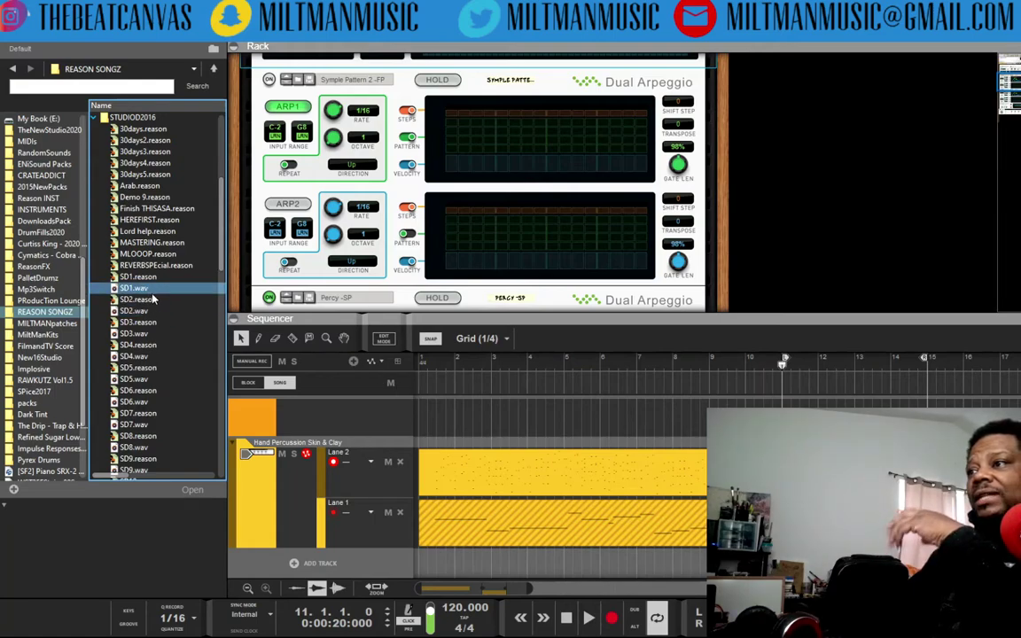
left_click(152, 300)
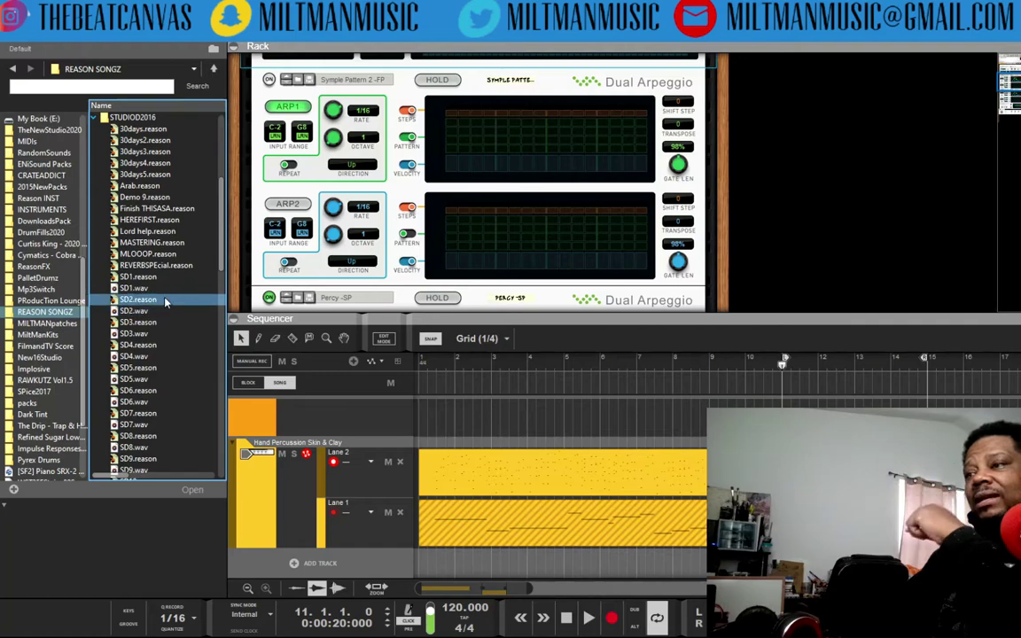
left_click(161, 312)
scroll(160, 321, "down", 10)
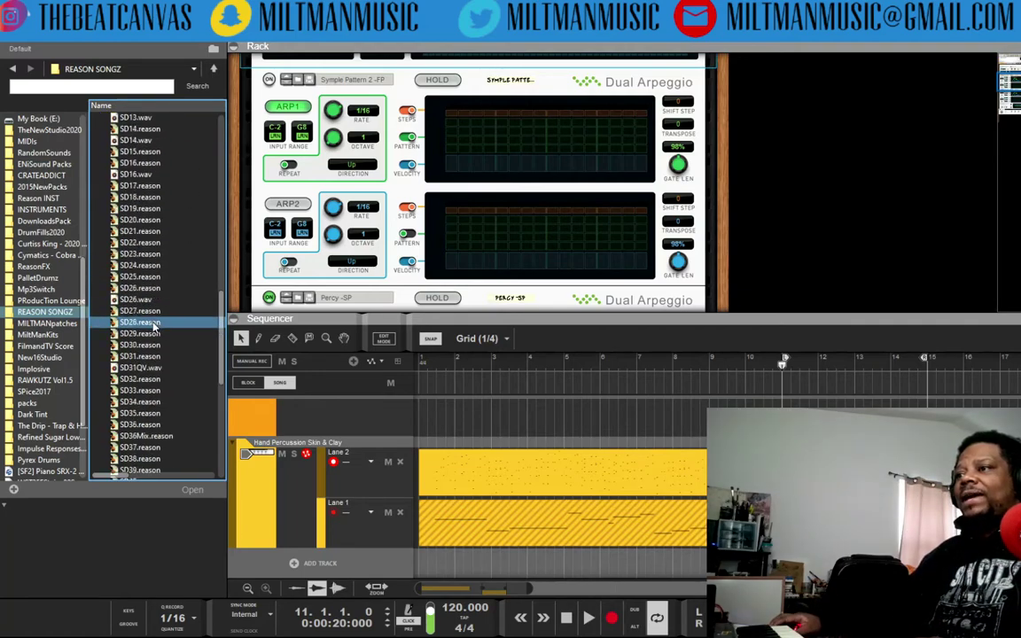
scroll(153, 325, "up", 8)
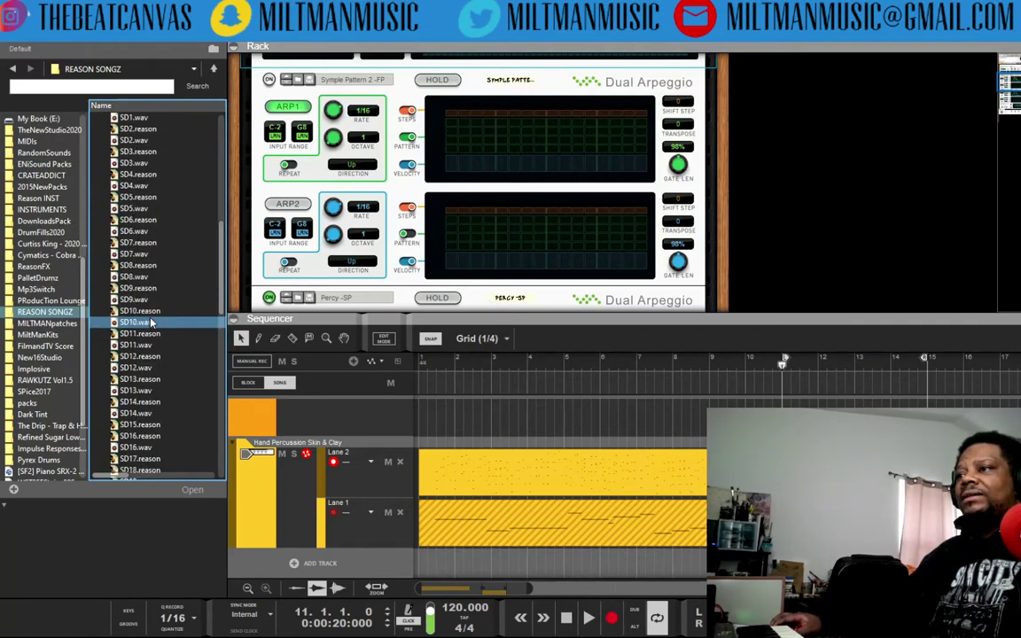
left_click(138, 288)
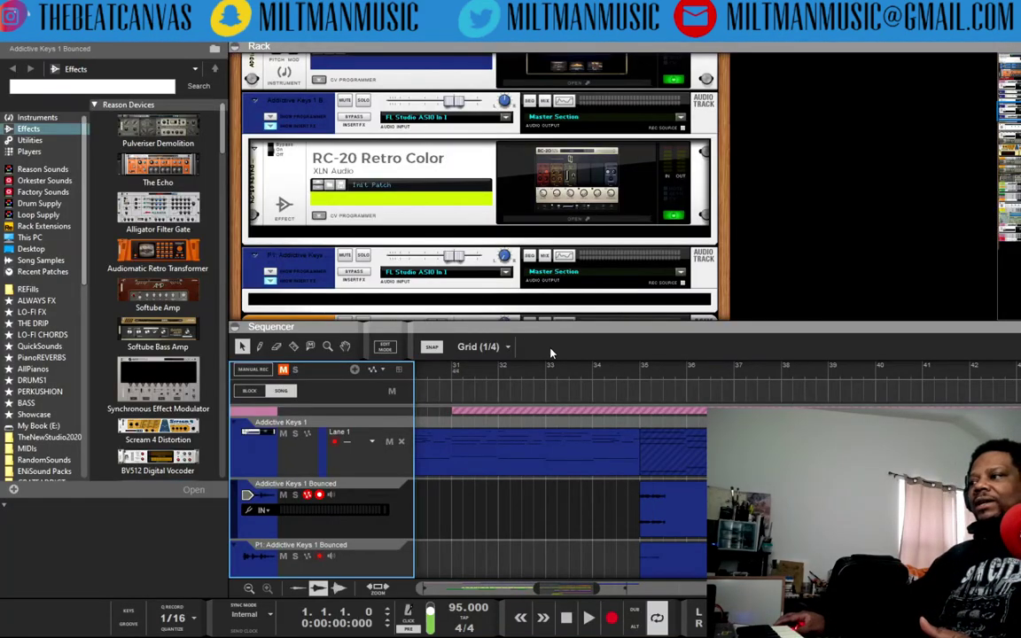
Step: Maximise the SD9 sequencer with F6, move its window down-right, and select SD9.wav
key("F6")
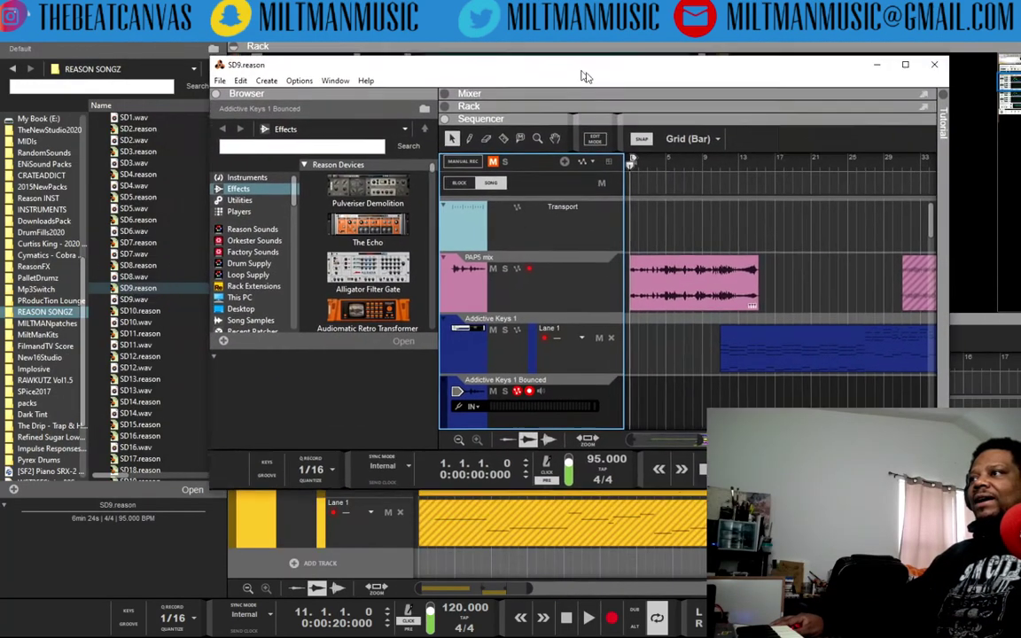
left_click_drag(590, 79, 674, 142)
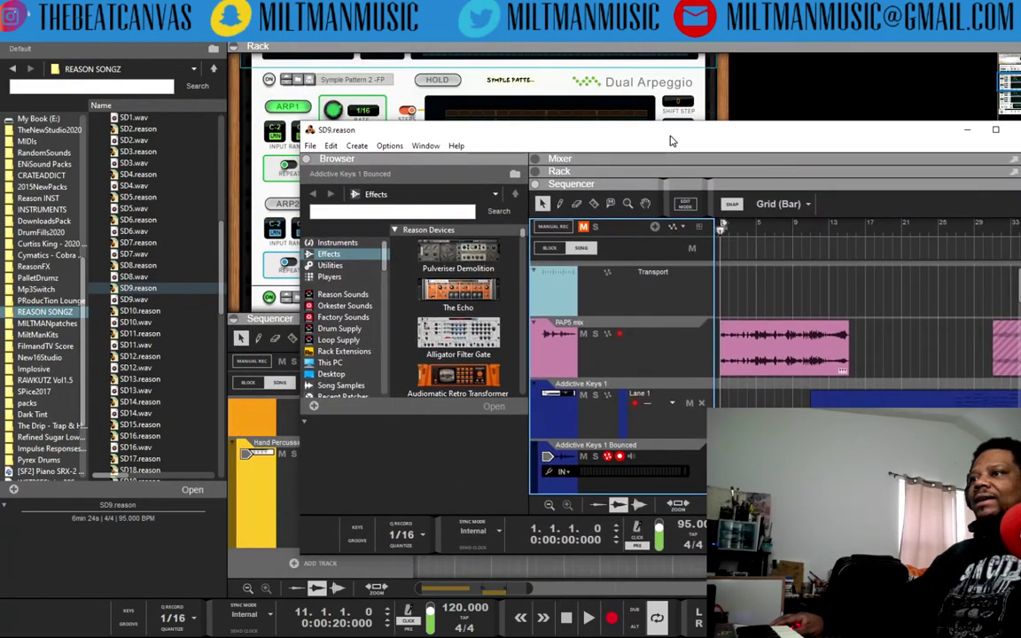
left_click(134, 299)
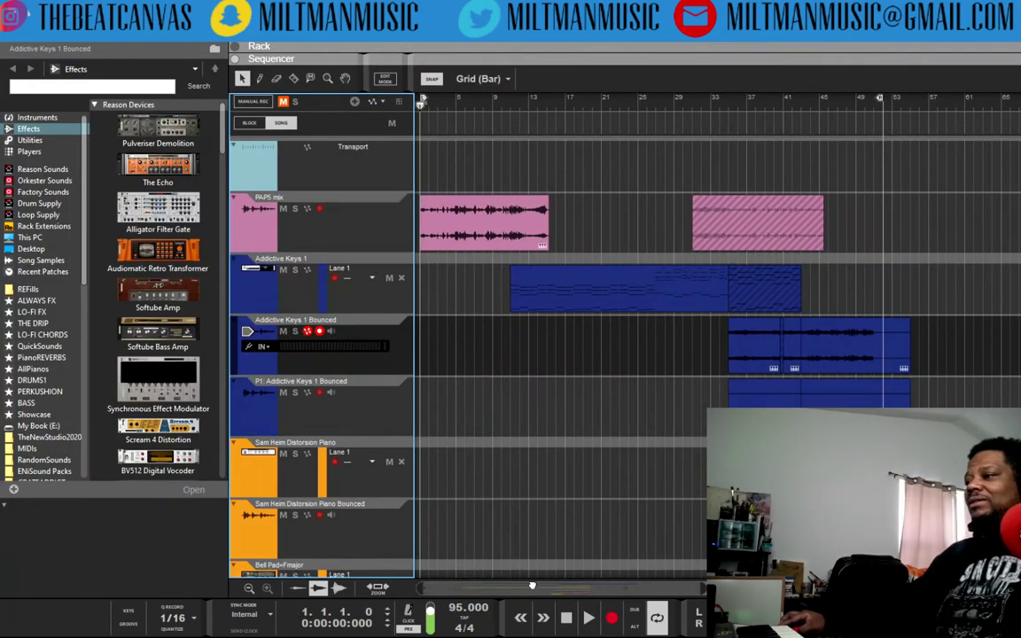
Step: Set the song position to bar 35, play the SD9 arrangement, then stop it
scroll(544, 447, "down", 5)
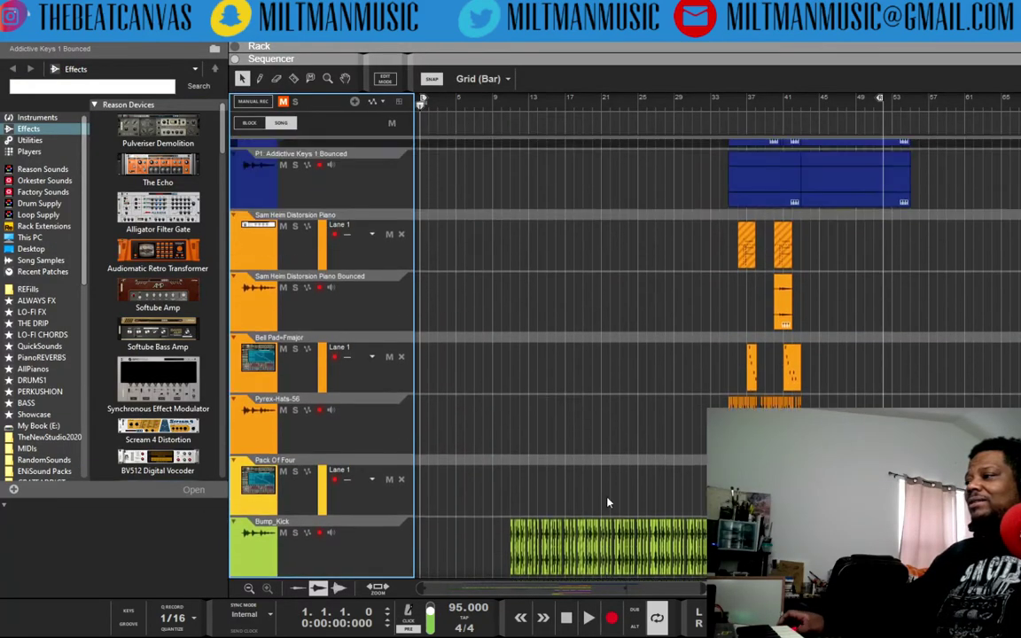
scroll(557, 440, "up", 3)
left_click(731, 103)
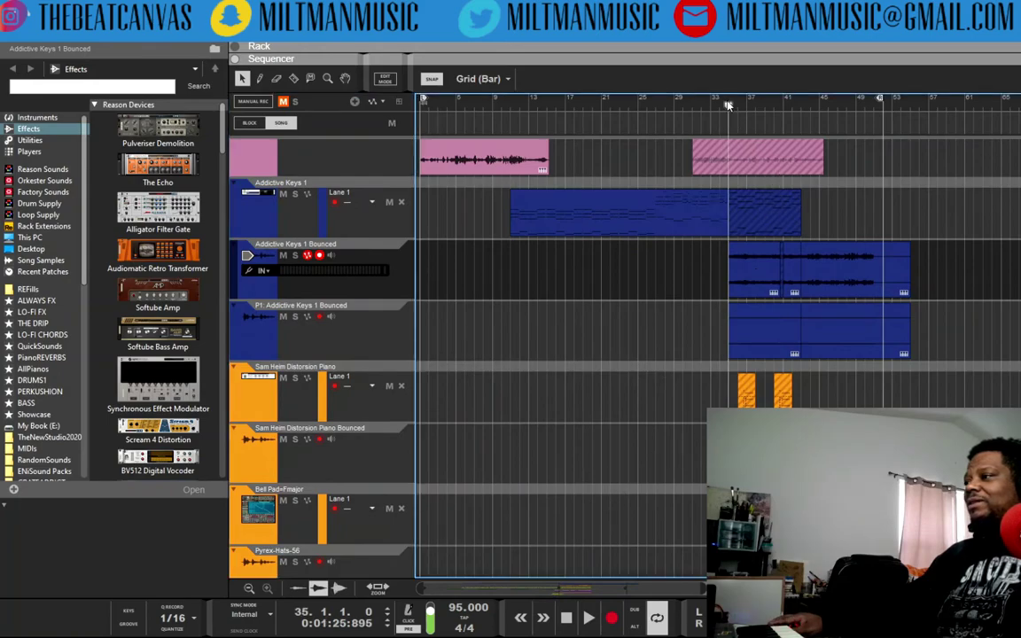
key("space")
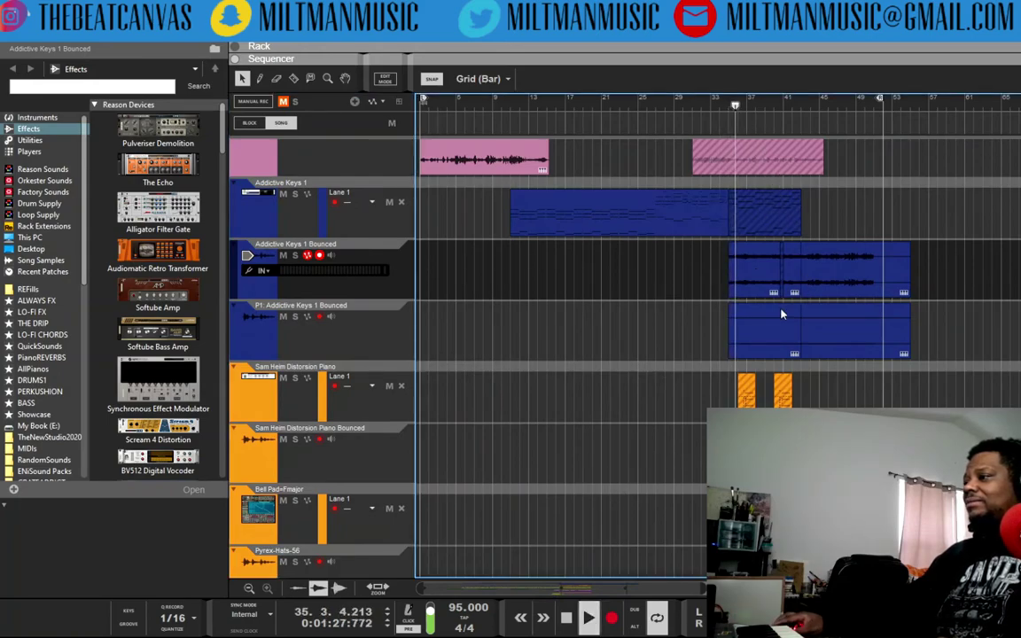
scroll(777, 347, "down", 2)
scroll(625, 358, "down", 4)
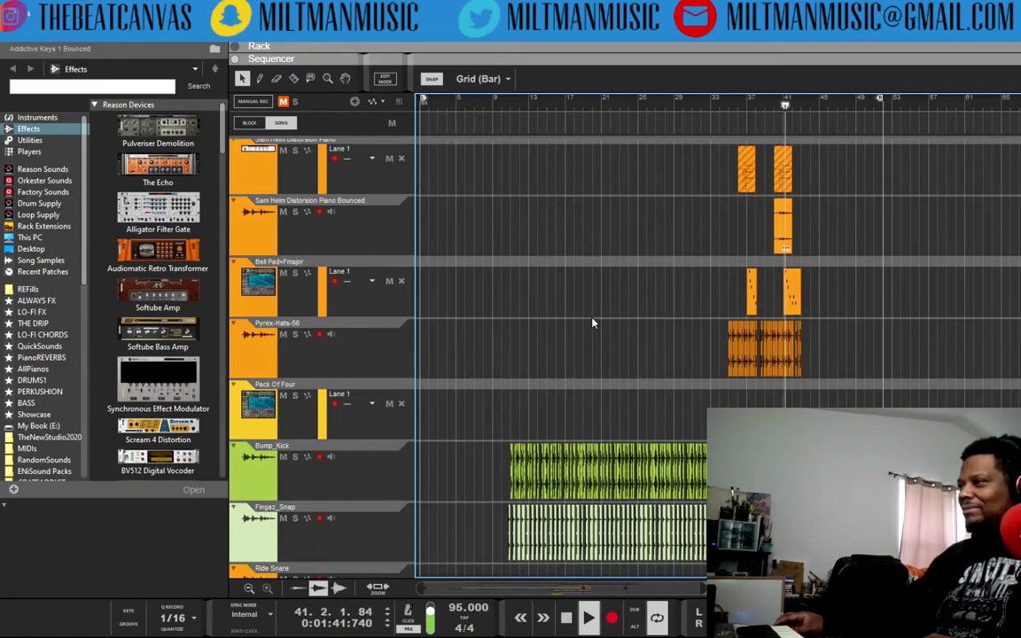
key("space")
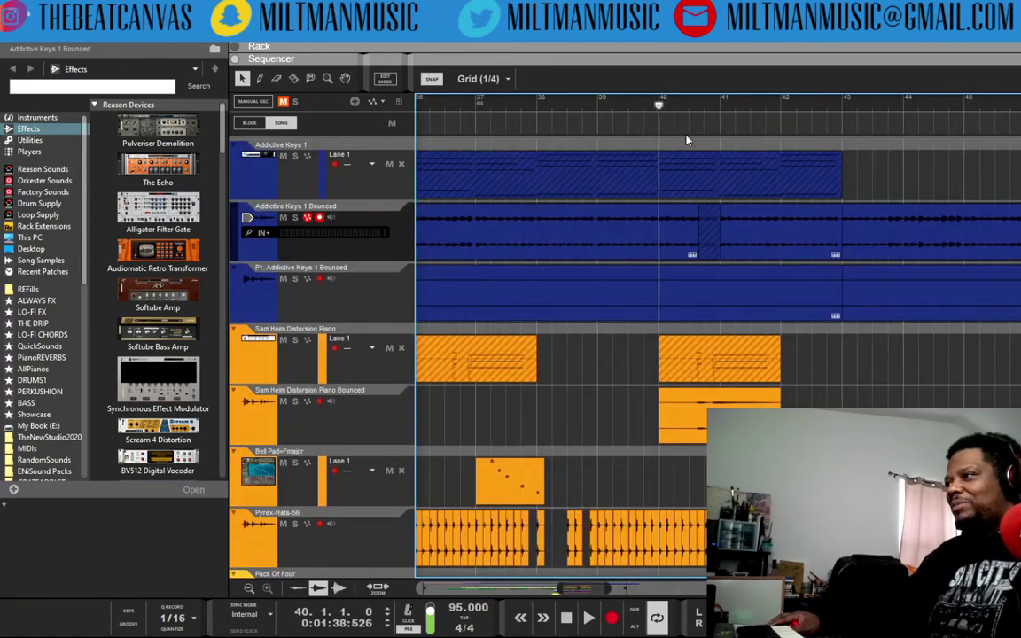
Step: Scroll through the SD9 tracks and set the song position near bar 39
scroll(621, 284, "down", 5)
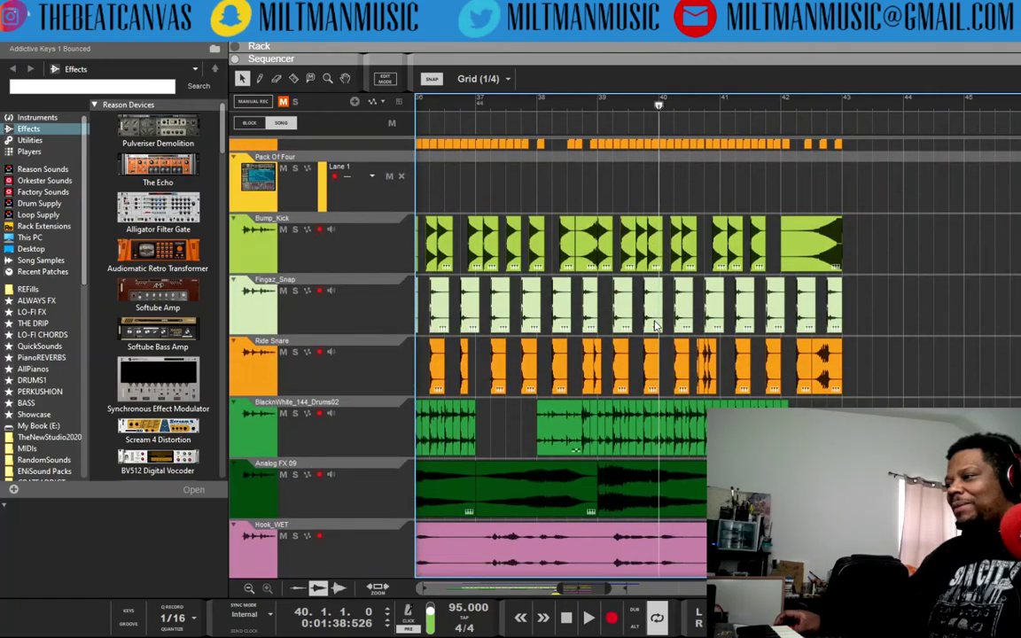
scroll(655, 327, "down", 1)
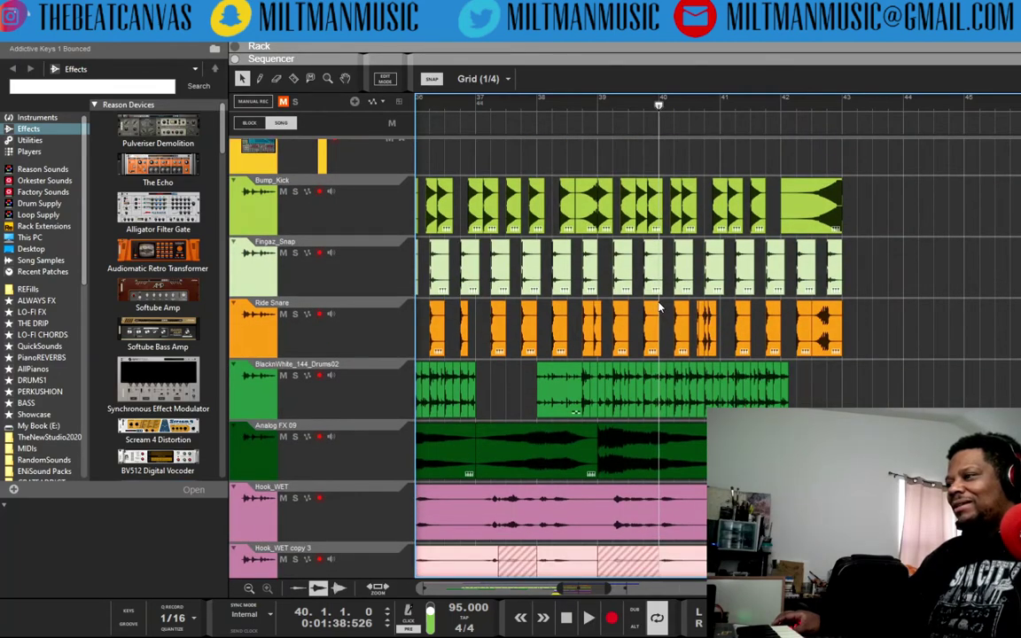
scroll(680, 164, "up", 5)
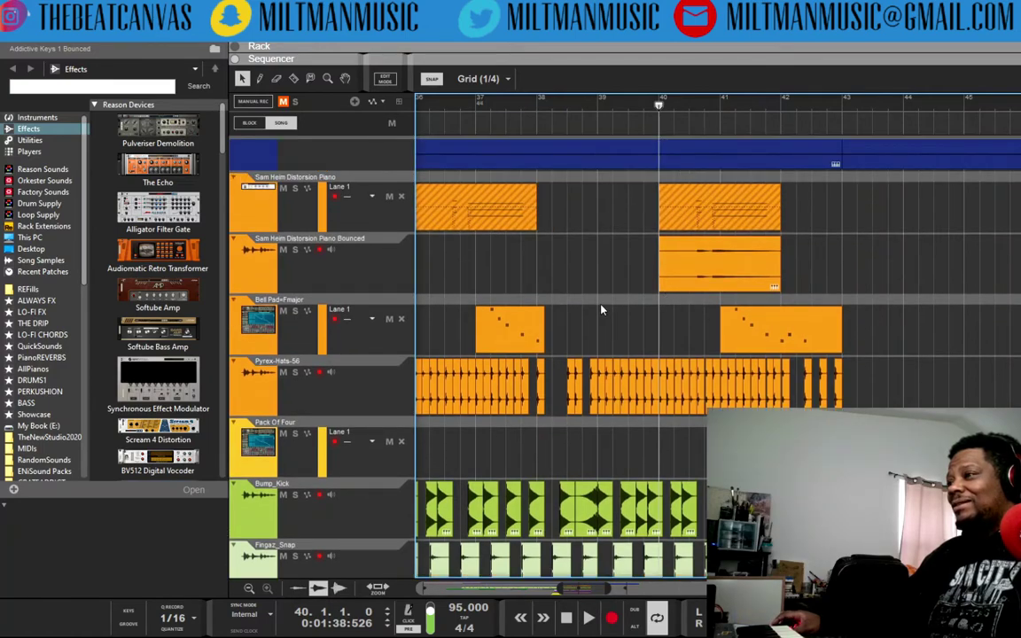
scroll(567, 311, "down", 6)
scroll(603, 319, "up", 1)
scroll(638, 327, "down", 6)
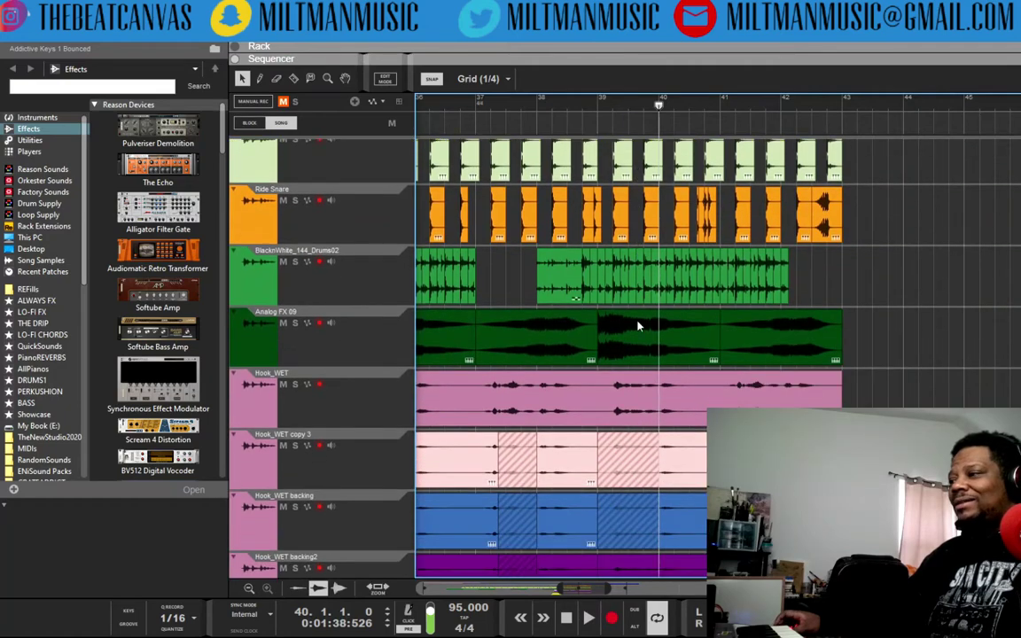
scroll(638, 326, "up", 1)
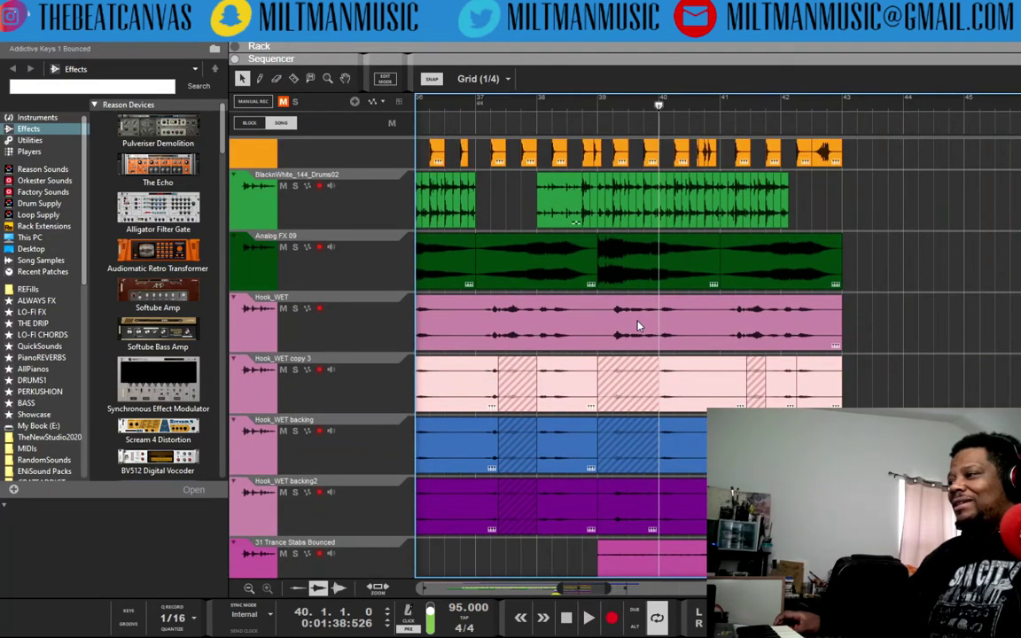
scroll(637, 325, "up", 1)
left_click(605, 112)
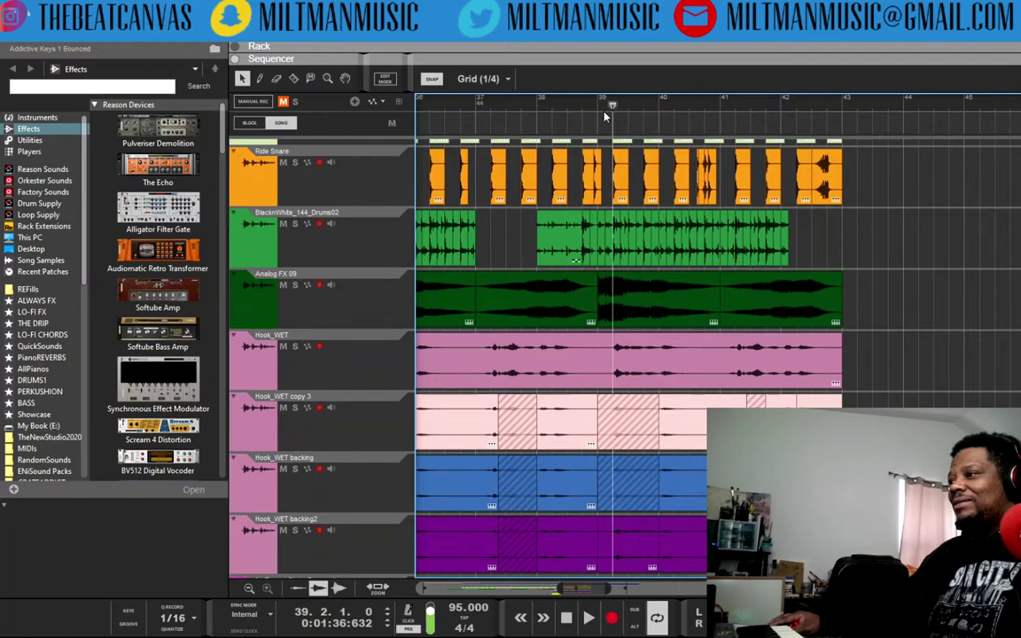
Step: Solo Hook_WET and audition it, then select the Sam Heim Distorsion Piano track and play
left_click(295, 347)
key("space")
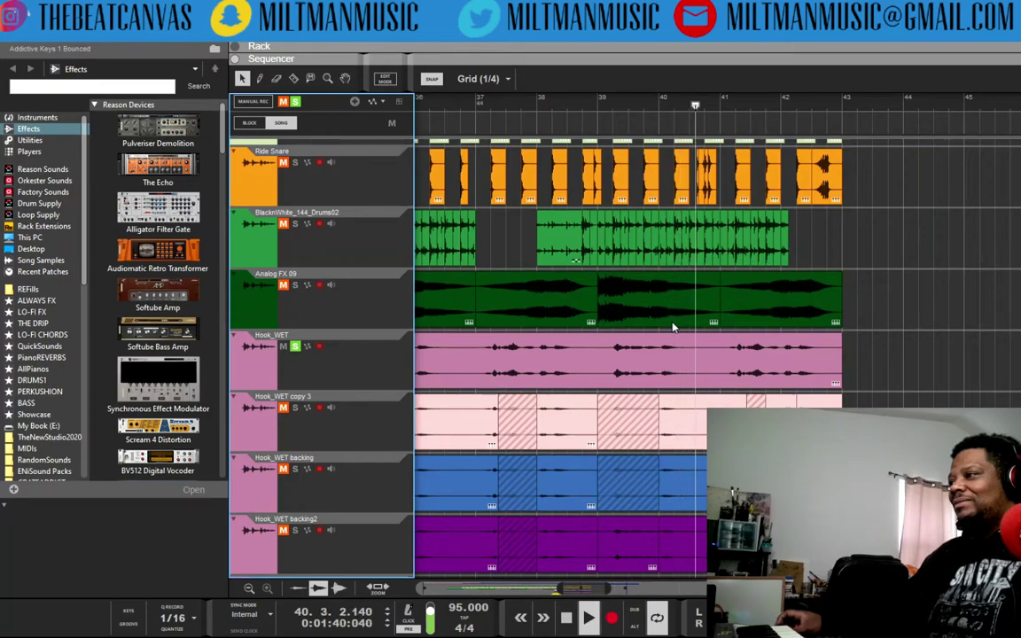
scroll(674, 328, "up", 10)
key("space")
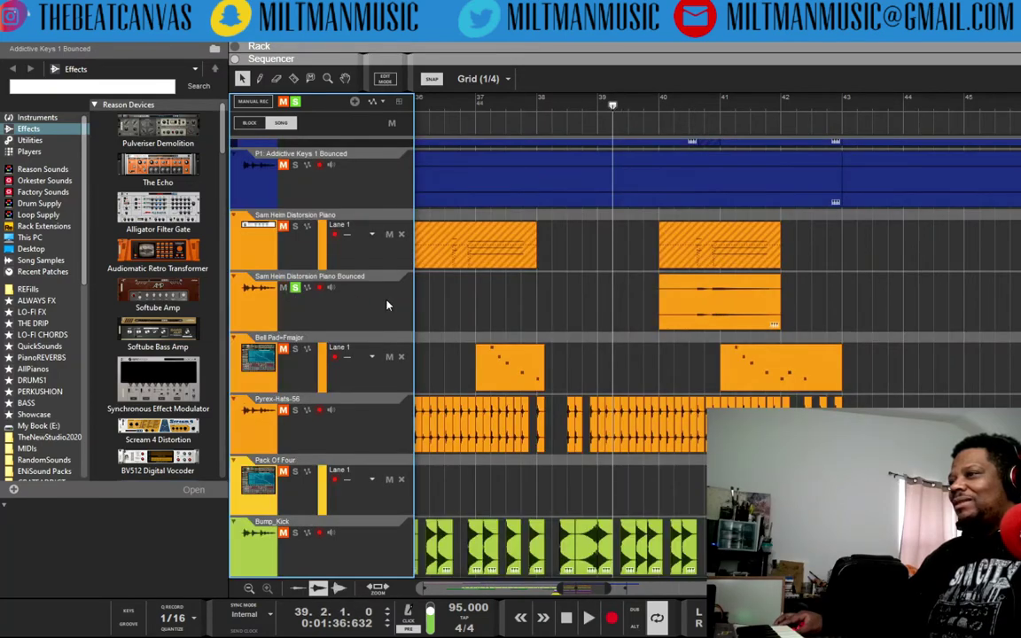
left_click(500, 297)
key("space")
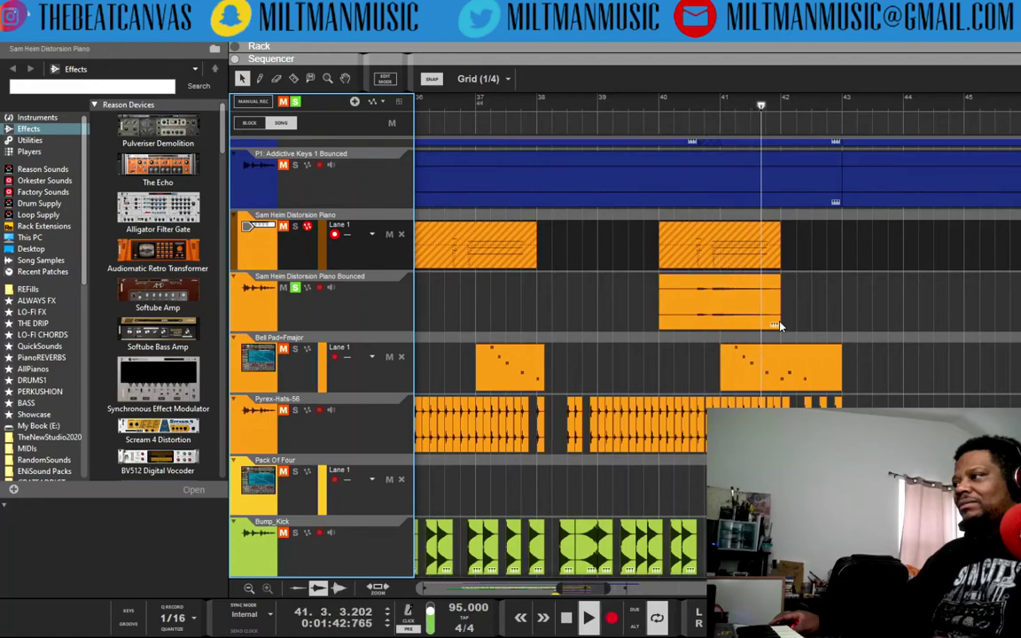
key("space")
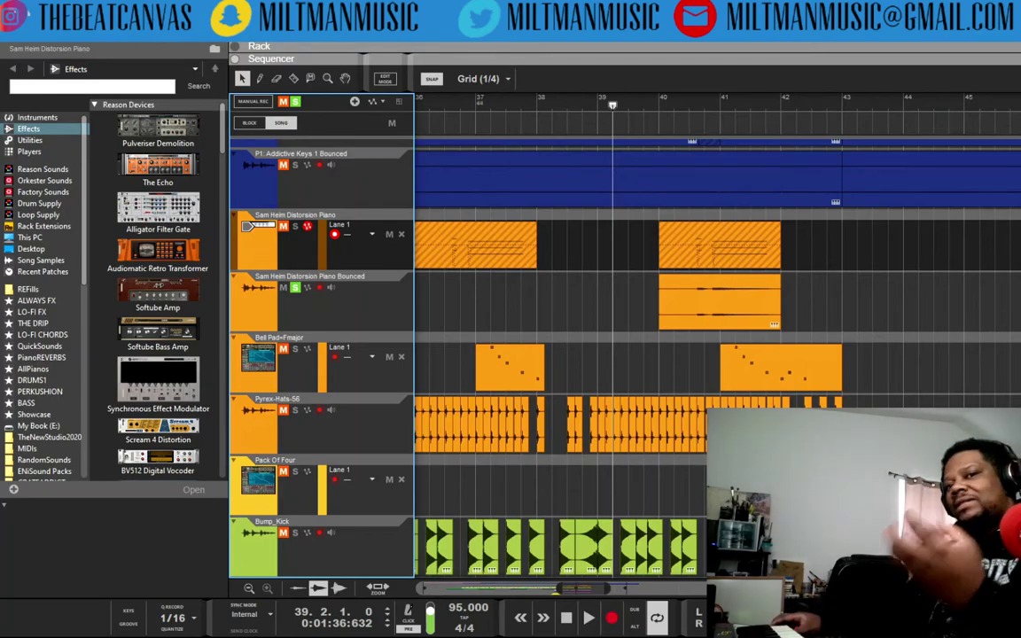
Step: Play the song briefly from bar 40.3, then quit Reason and answer the save prompt
left_click_drag(593, 104, 689, 107)
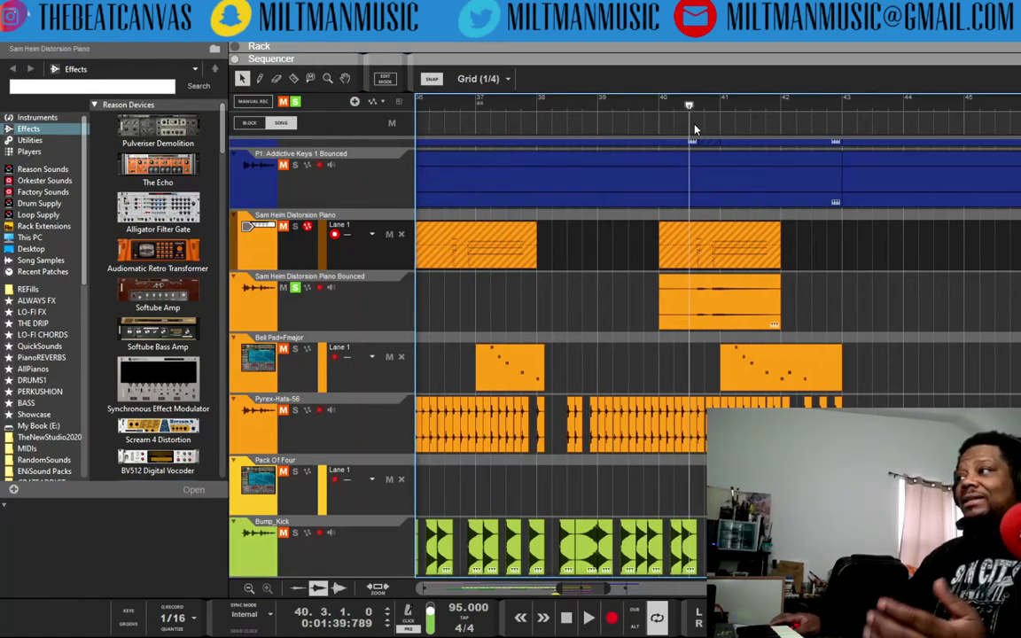
key("space")
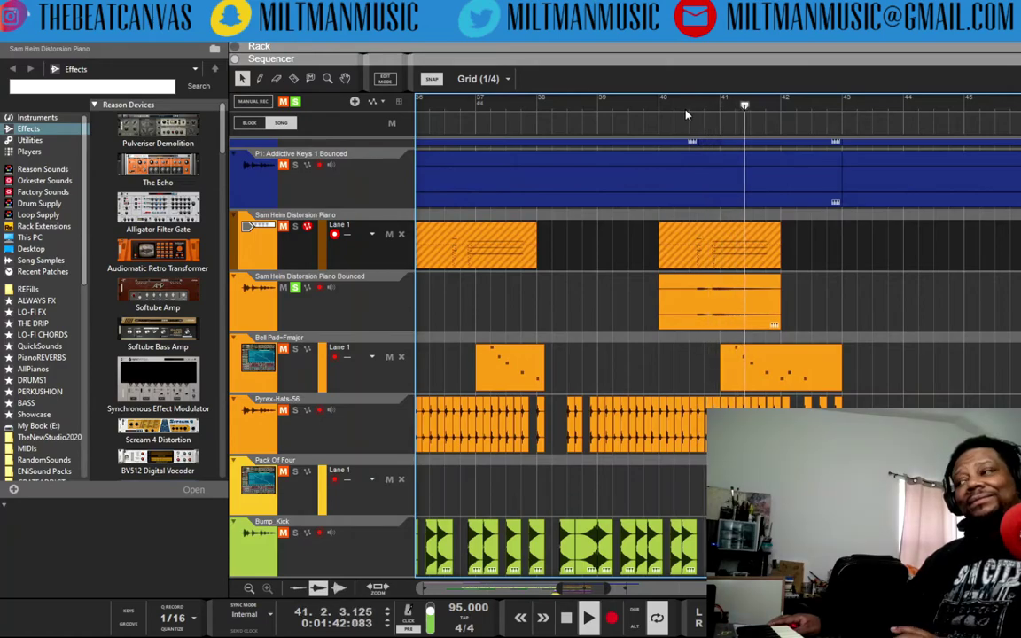
key("space")
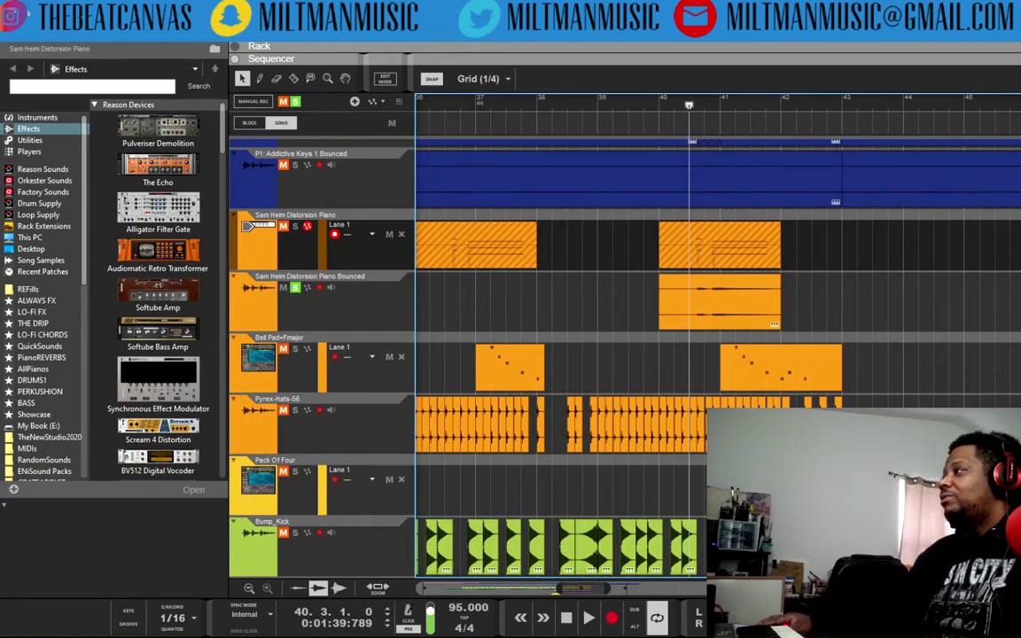
key("ctrl+q")
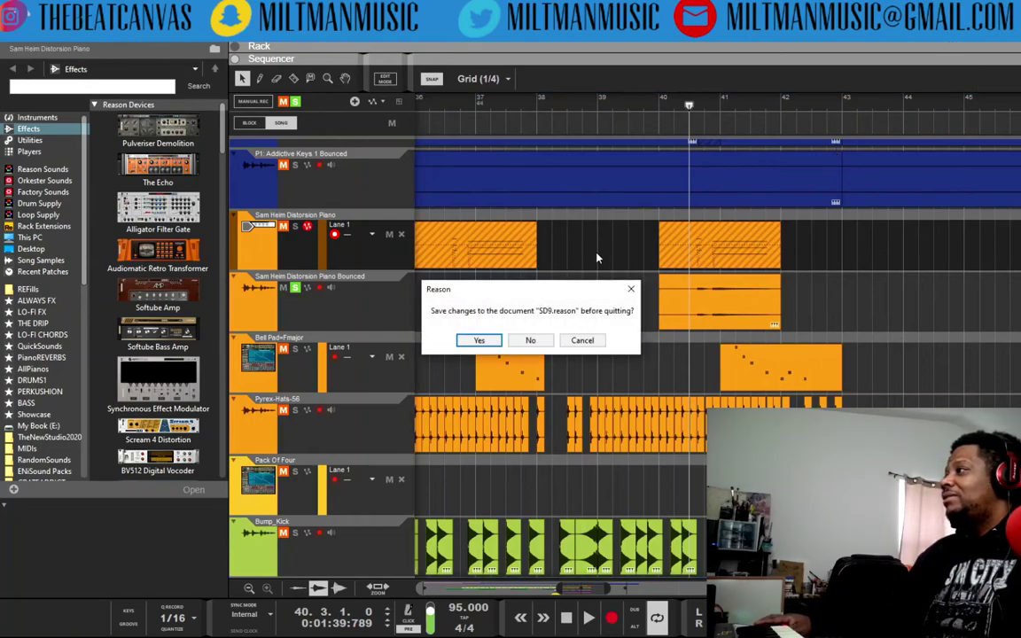
left_click(544, 342)
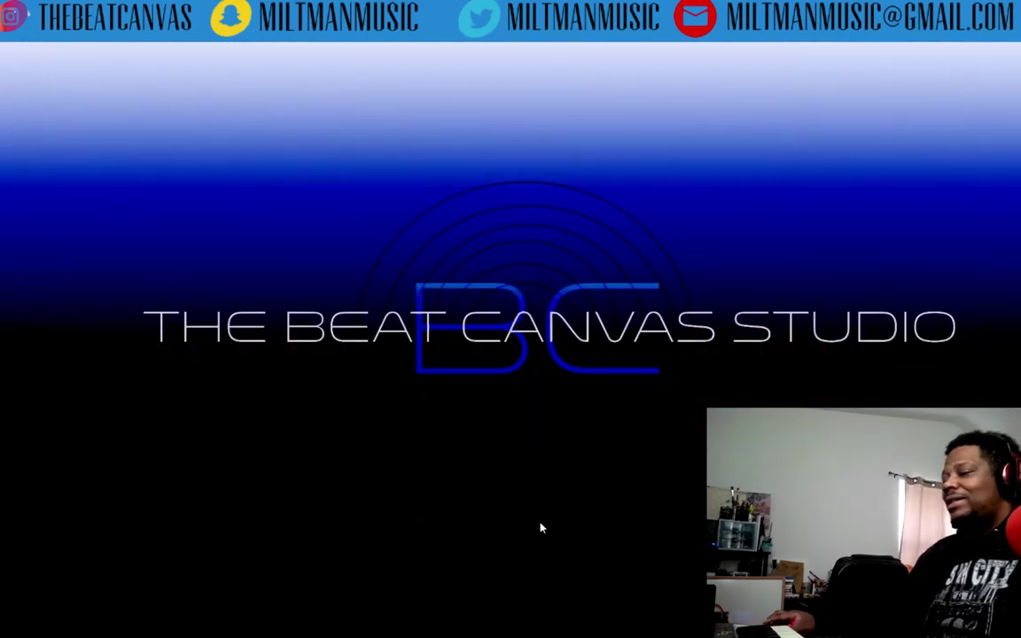